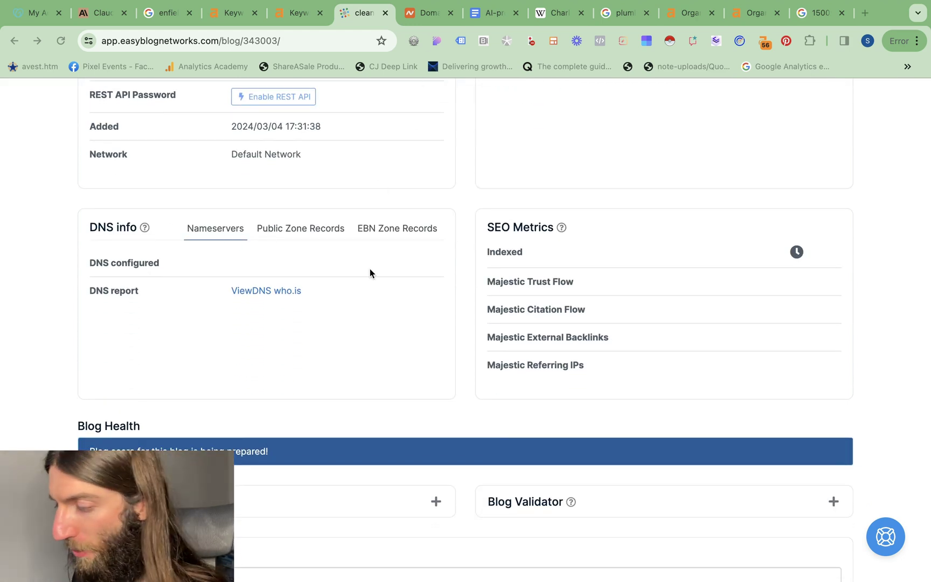
Select and copy ali.ns.cloudflare.com from the Nameservers list in the blog's DNS info
scroll(480, 326, up, 2)
scroll(480, 324, down, 2)
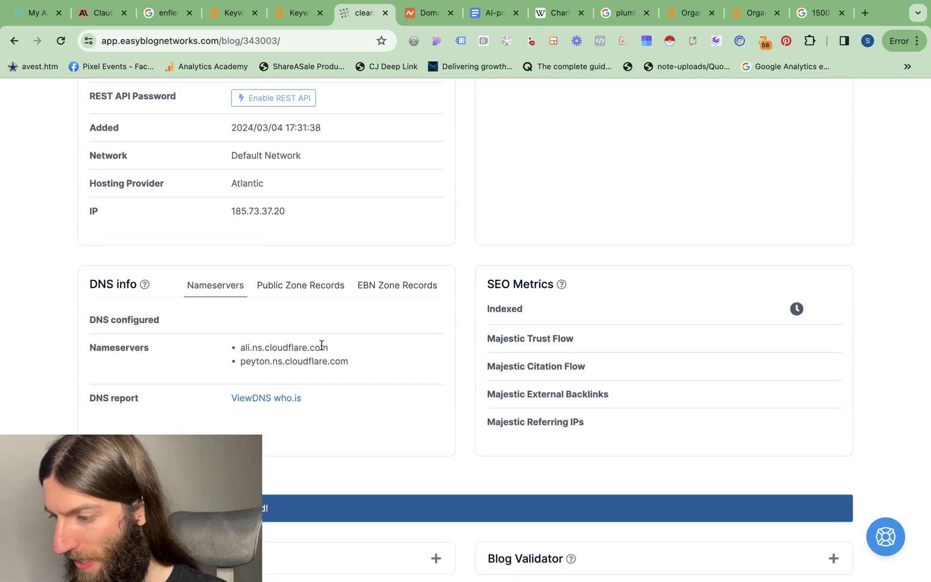
drag(329, 347, 241, 345)
key(super+c)
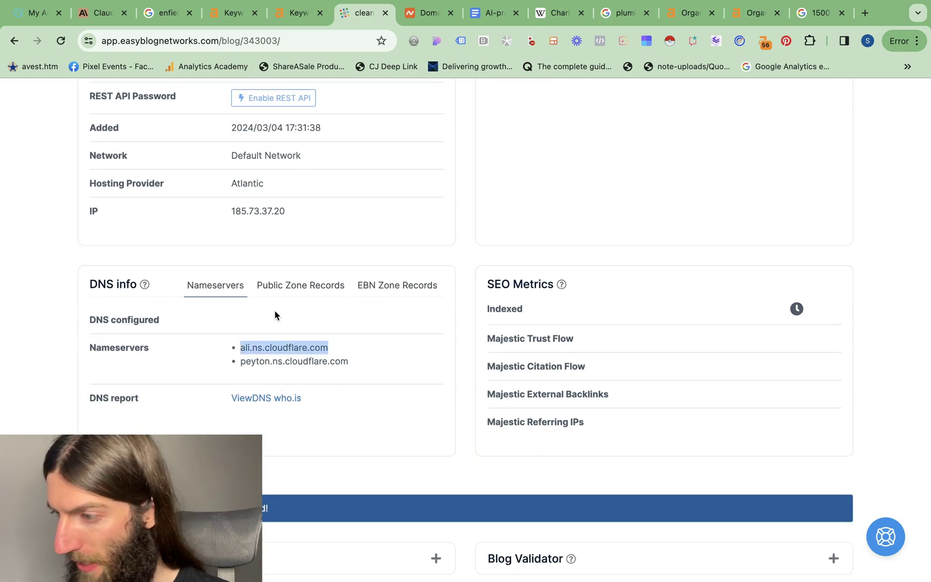
click(419, 22)
key(ctrl+shift+Tab)
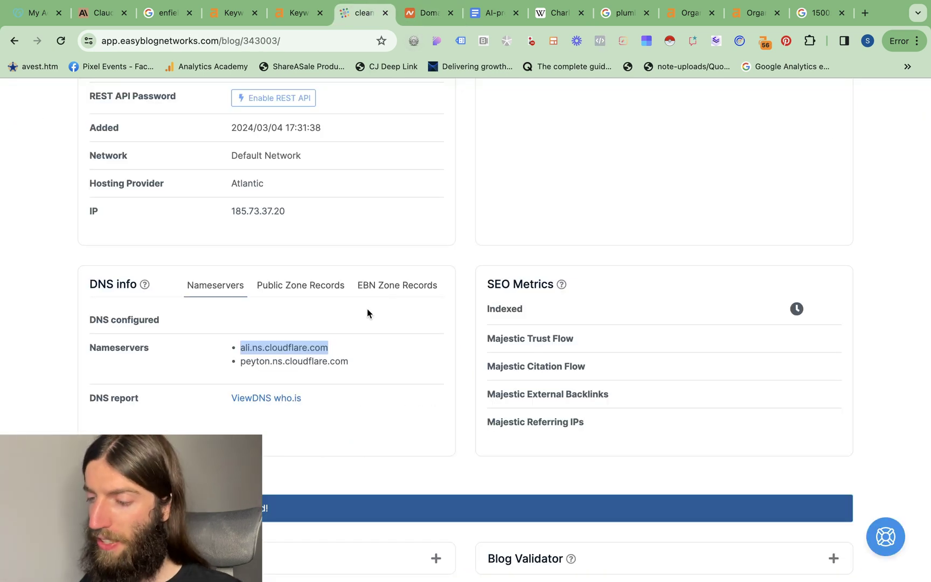
scroll(367, 312, down, 1)
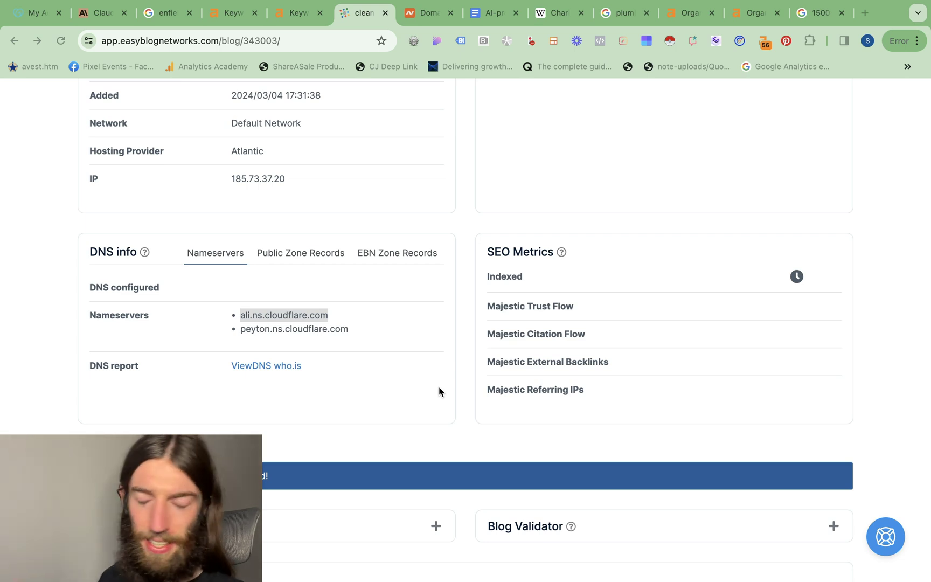
Switch the domain's nameservers to Custom DNS and enter ali.ns.cloudflare.com first
key(ctrl+Tab)
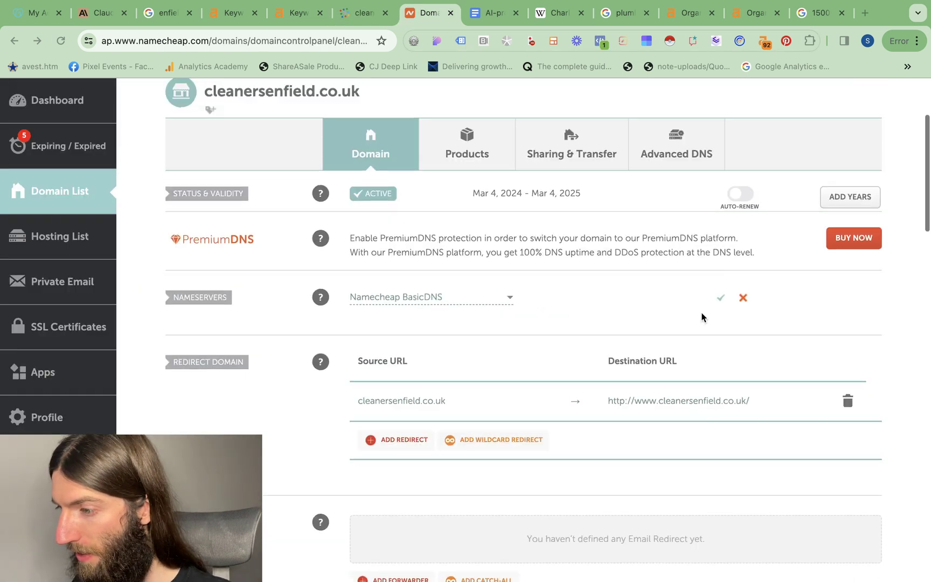
scroll(702, 317, down, 2)
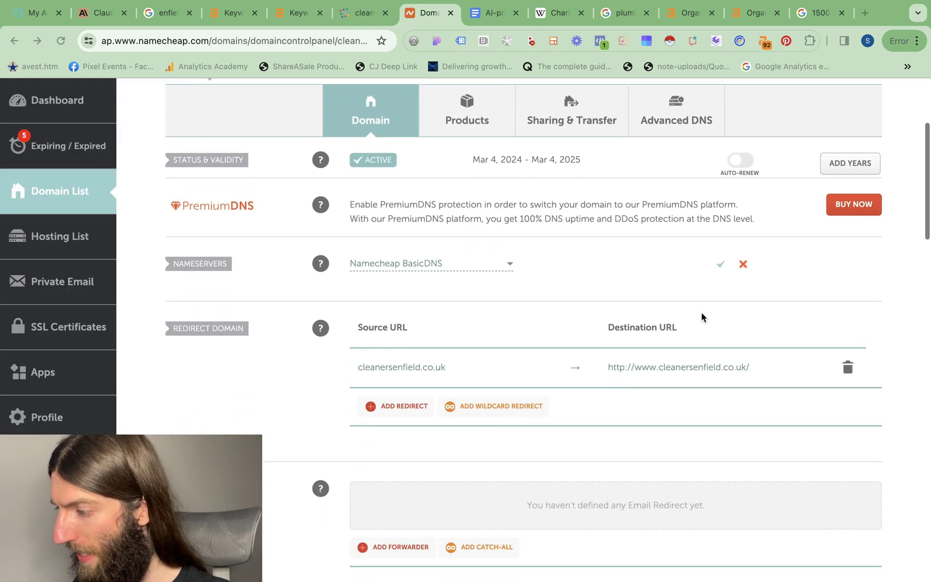
click(509, 263)
click(345, 327)
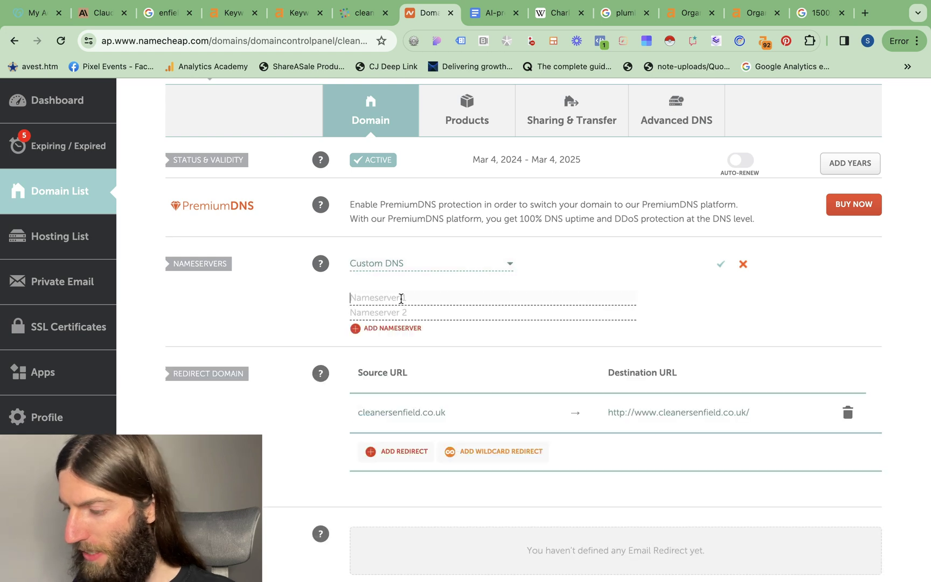
key(super+v)
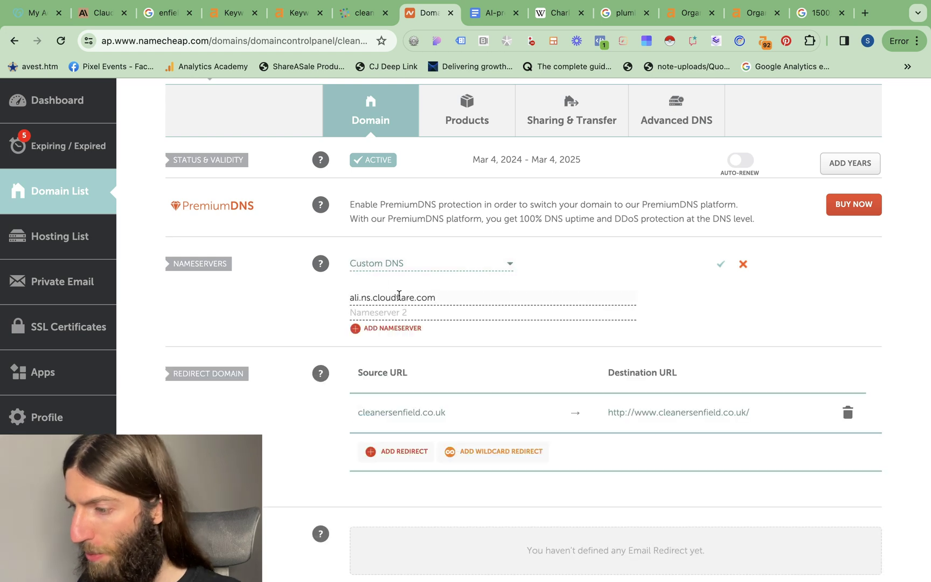
Add peyton.ns.cloudflare.com as the second nameserver and save the change
click(358, 15)
drag(355, 329, 240, 328)
key(super+c)
click(429, 13)
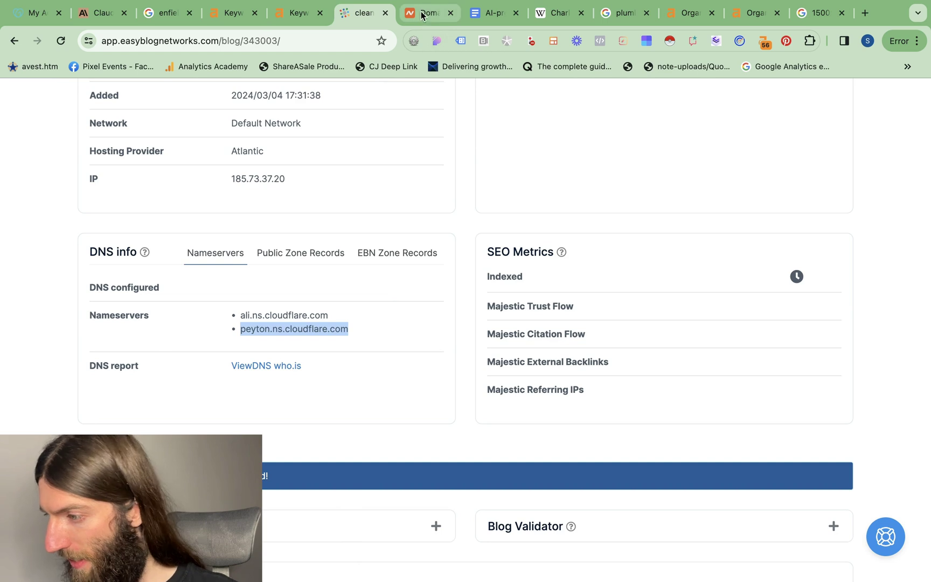
key(super+v)
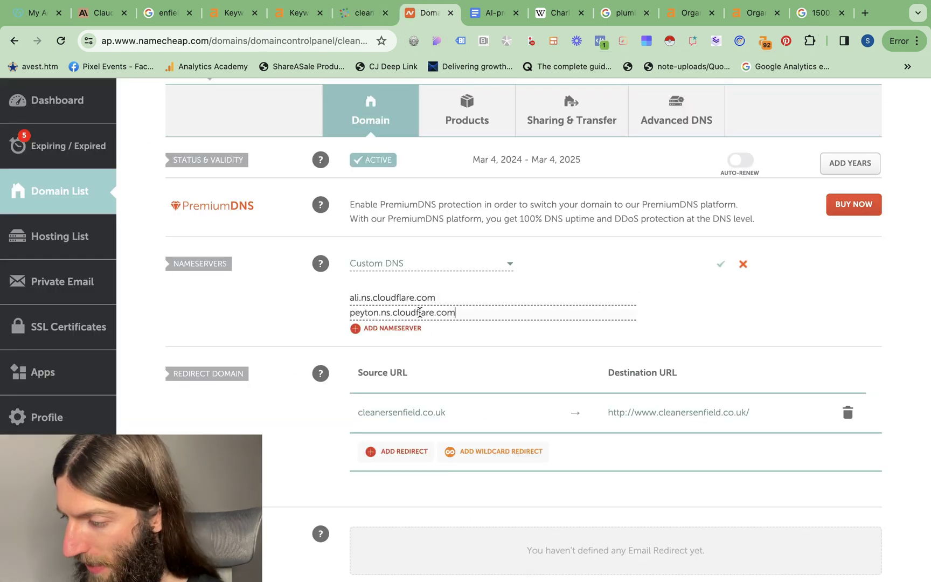
click(721, 266)
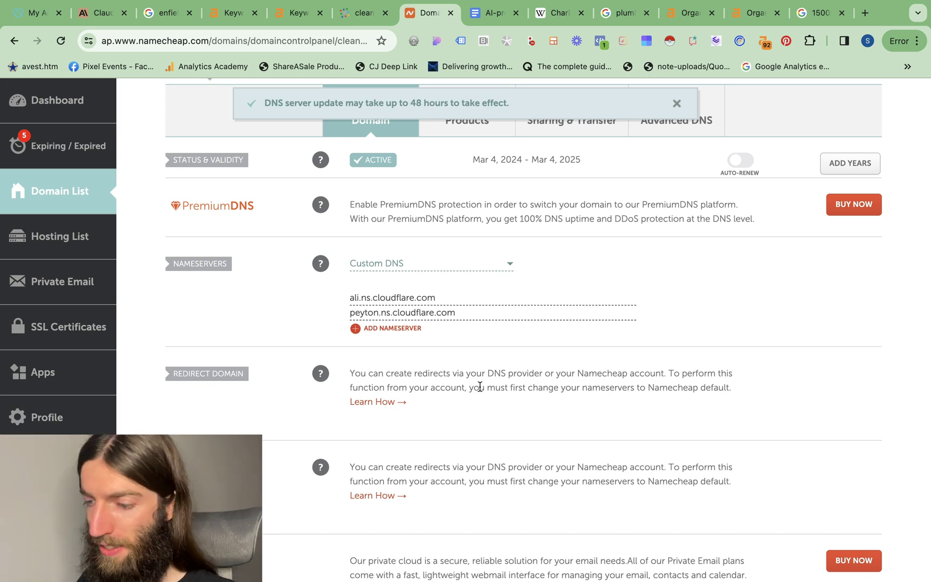
key(ctrl+shift+Tab)
Log in to the Cleaners Enfield WordPress site and reach its admin dashboard
scroll(405, 203, up, 1)
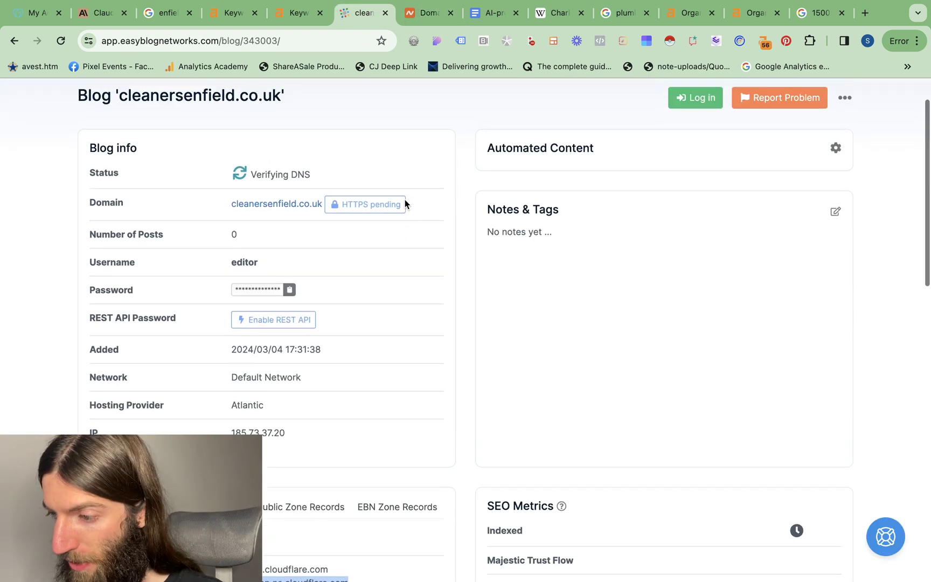
scroll(405, 203, up, 1)
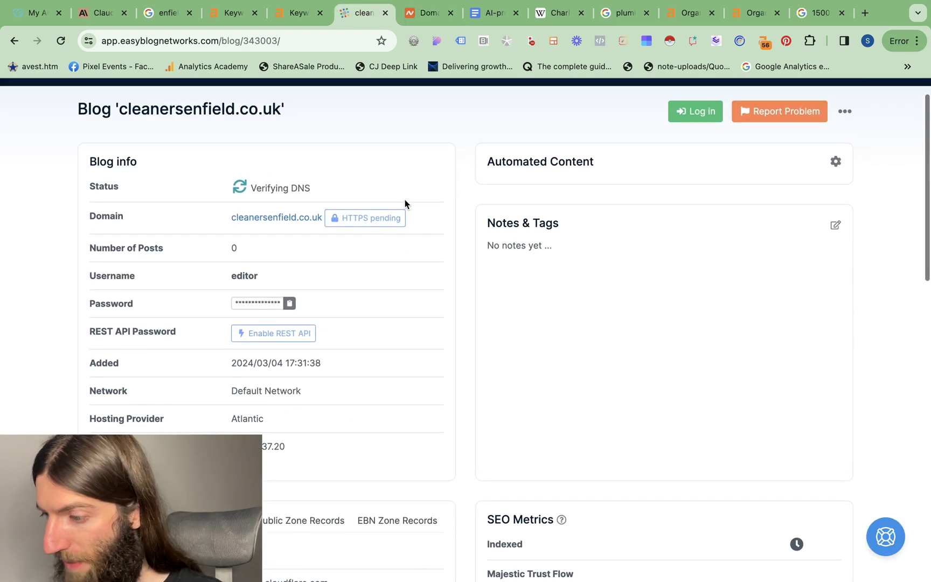
click(685, 121)
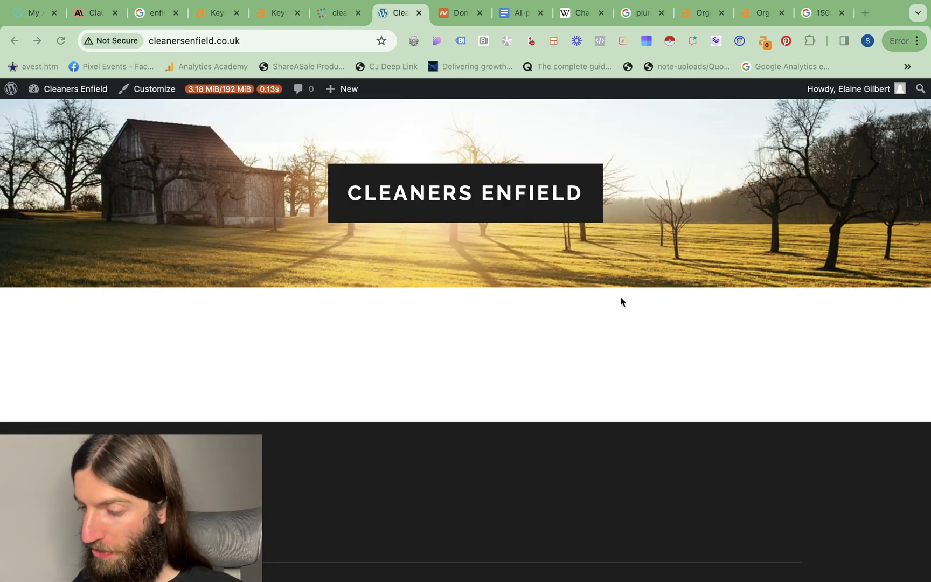
scroll(421, 266, down, 2)
scroll(422, 266, up, 2)
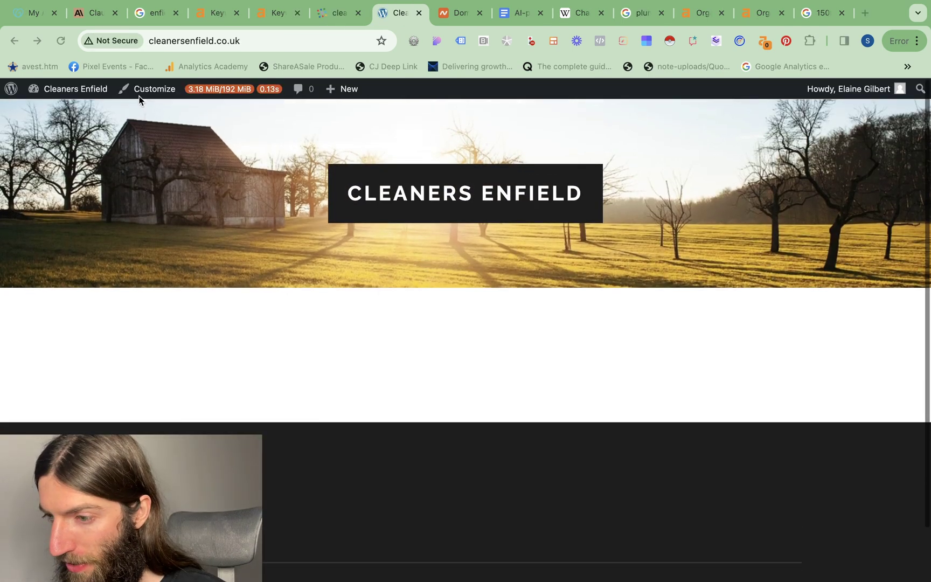
mouse_move(66, 91)
click(38, 112)
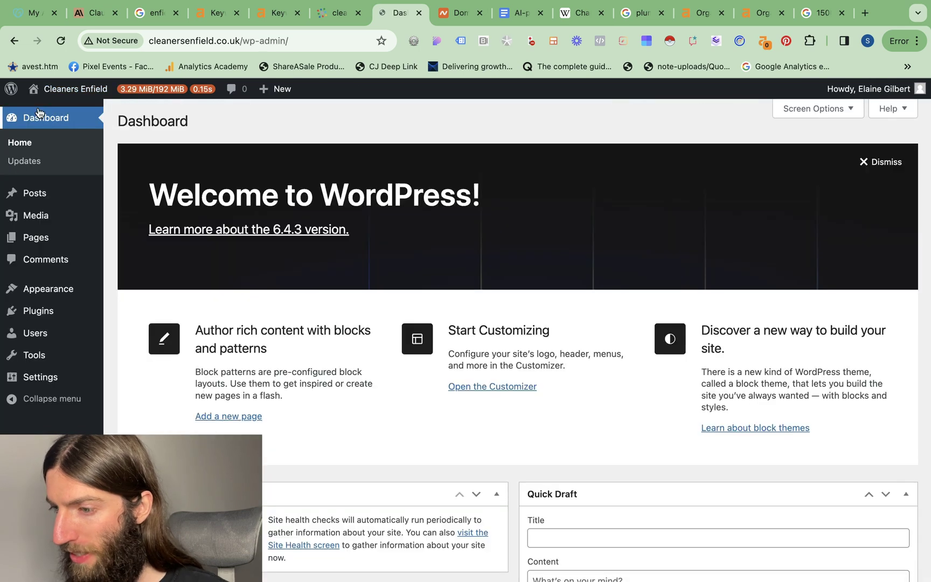
Go to Appearance > Themes to view the installed themes
scroll(356, 268, down, 3)
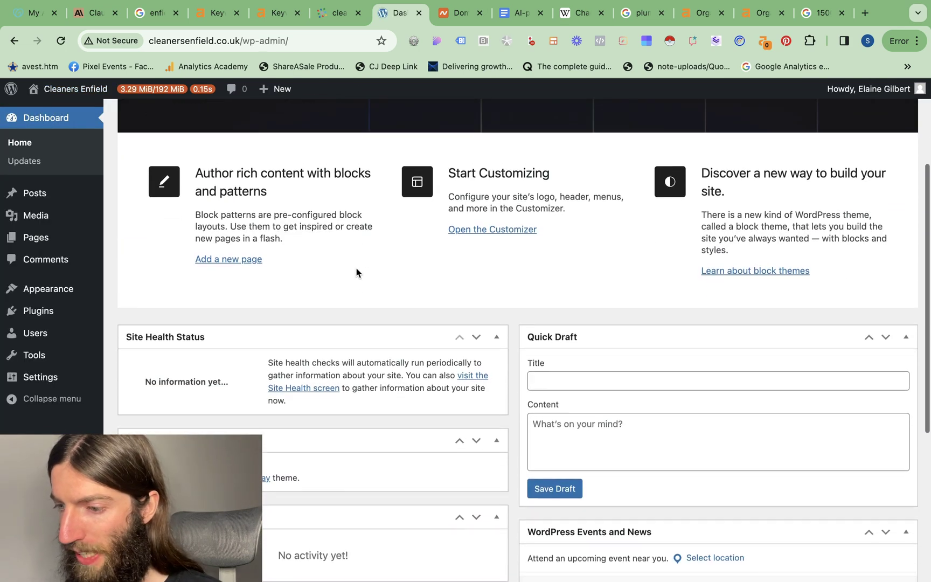
scroll(357, 268, up, 3)
mouse_move(69, 282)
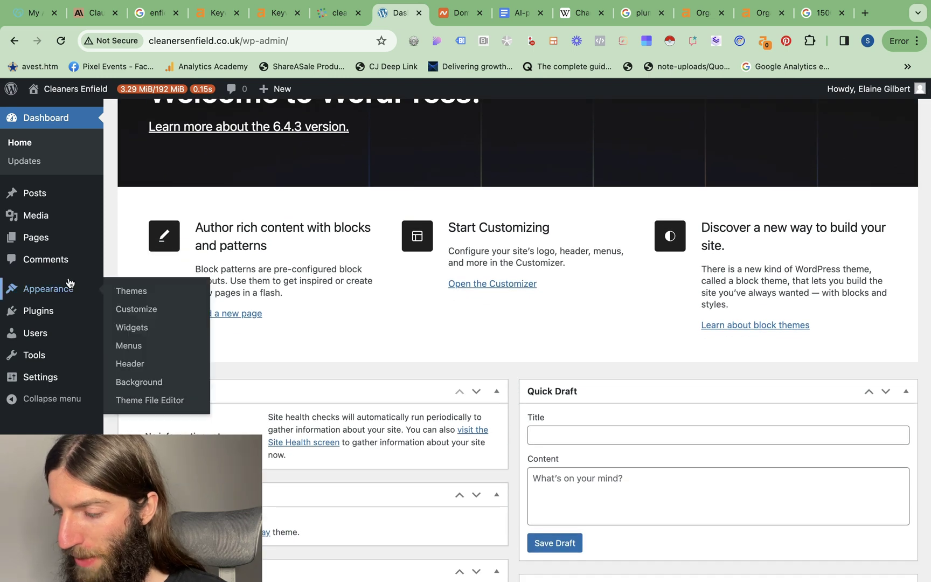
scroll(125, 392, down, 1)
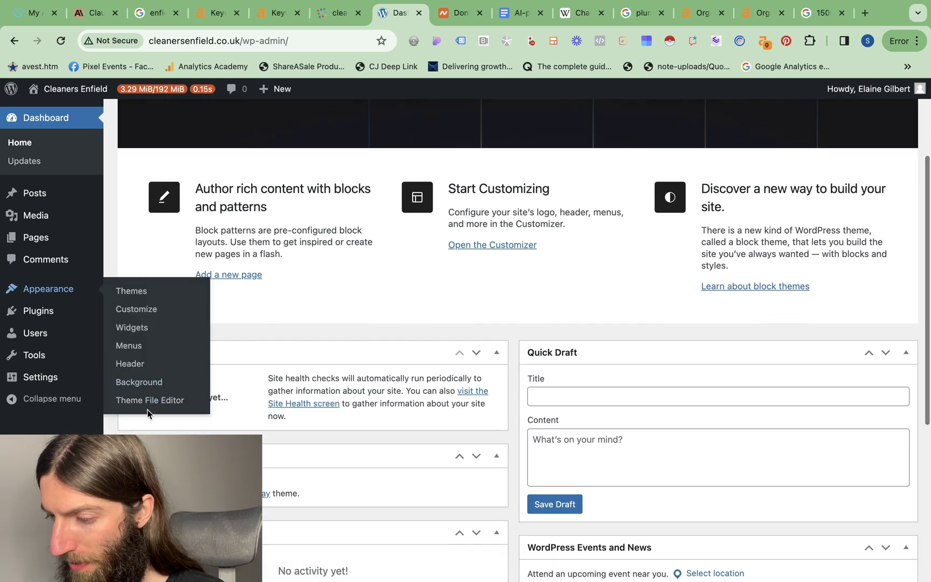
click(134, 292)
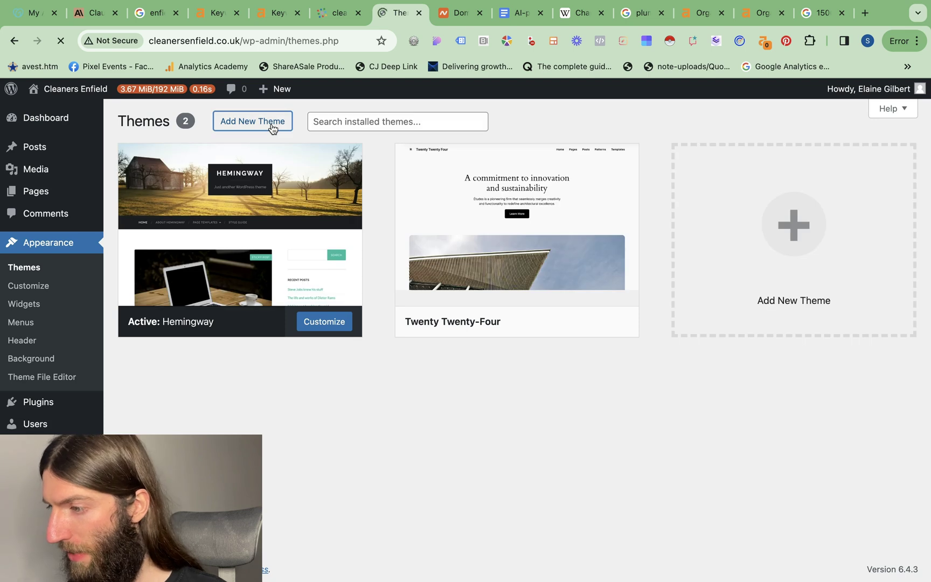
Search the theme directory for 'cleaning' themes
click(272, 124)
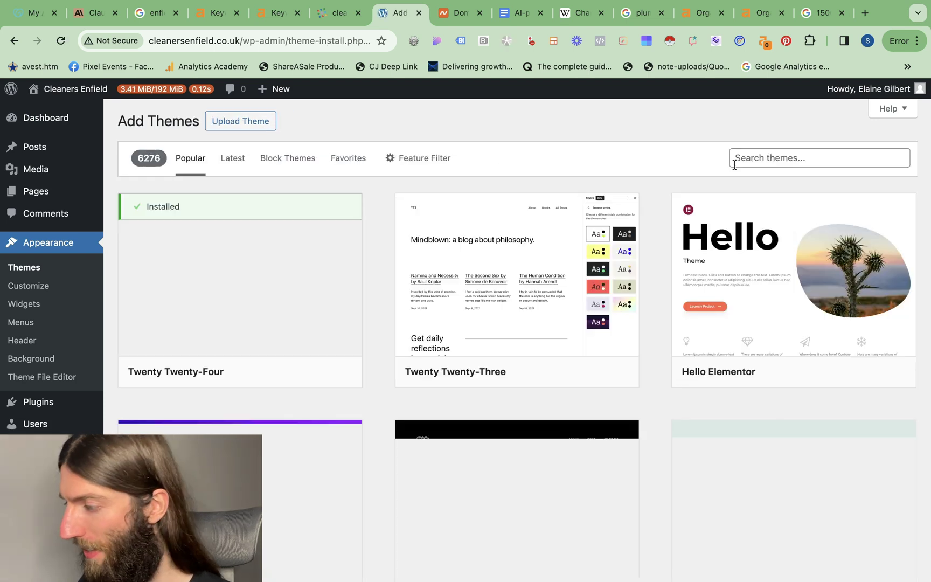
click(735, 162)
text(cleaning)
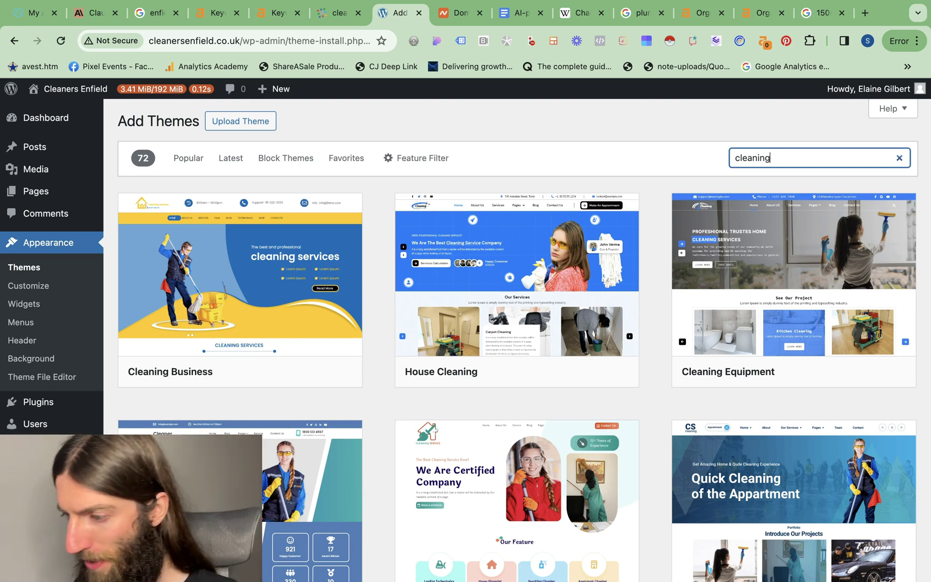
scroll(385, 368, down, 5)
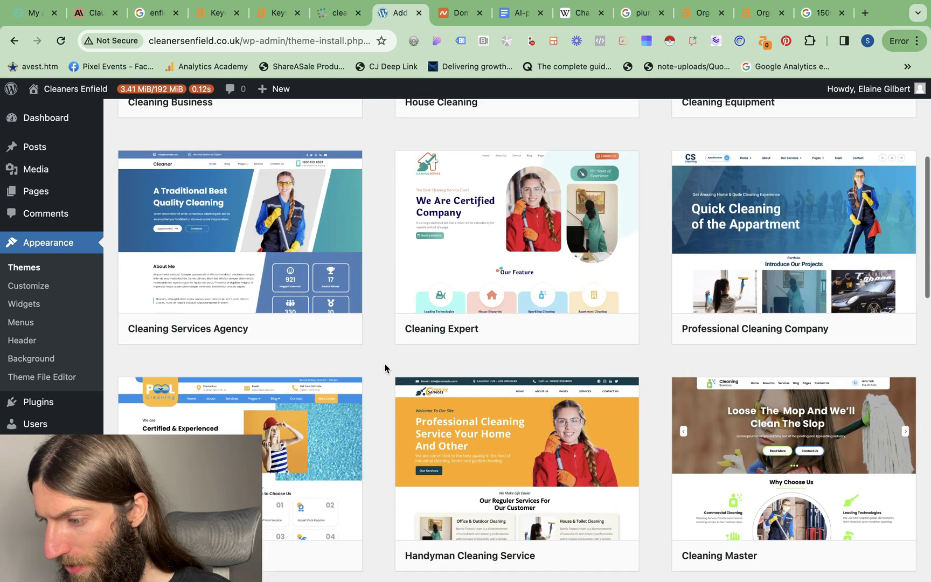
scroll(384, 368, down, 1)
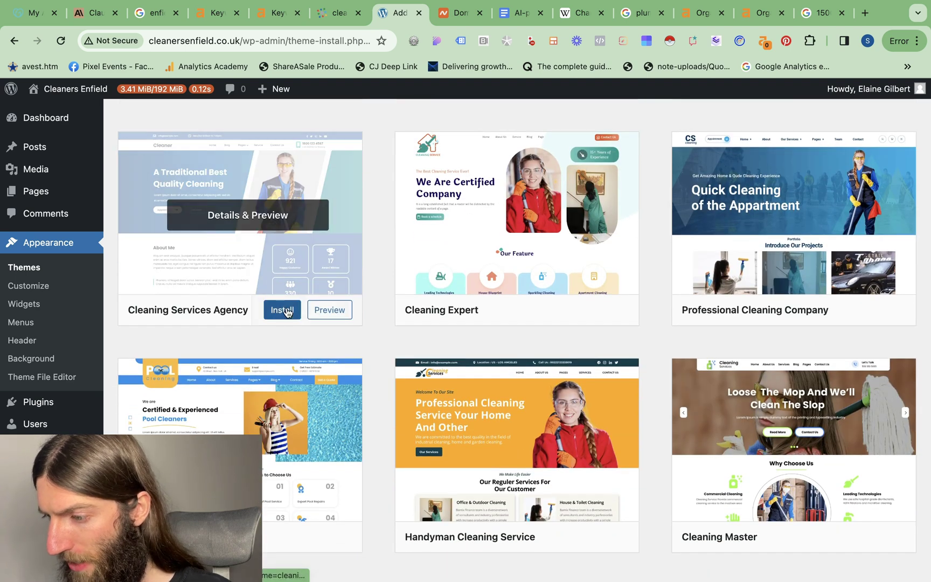
Install and activate the Cleaning Services Agency theme and launch its Customizer
click(285, 310)
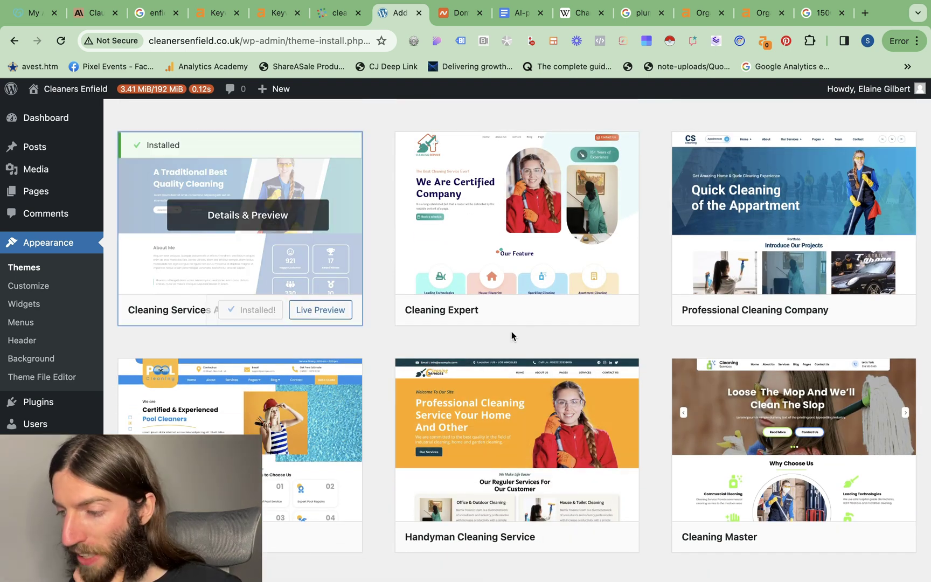
click(251, 310)
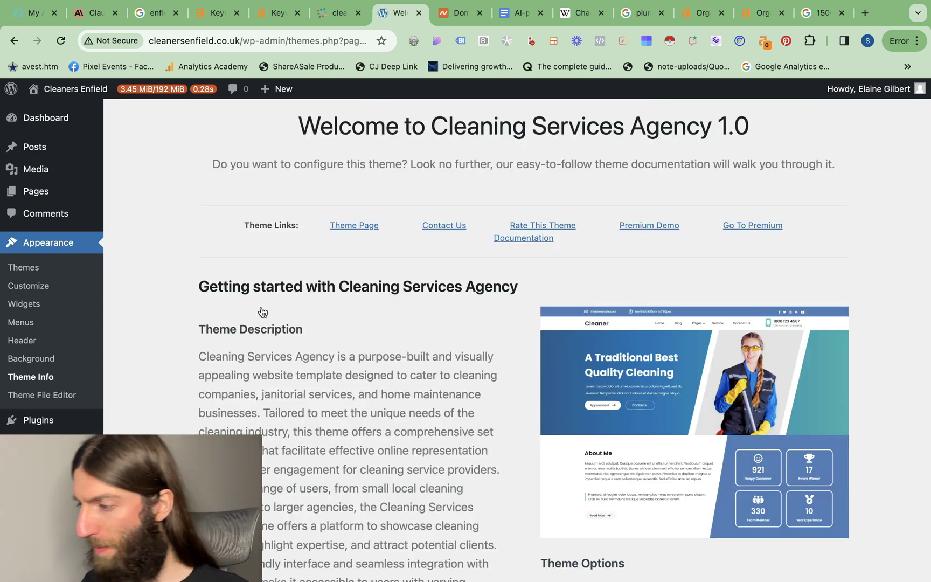
scroll(261, 324, down, 5)
scroll(295, 367, up, 5)
scroll(295, 367, up, 1)
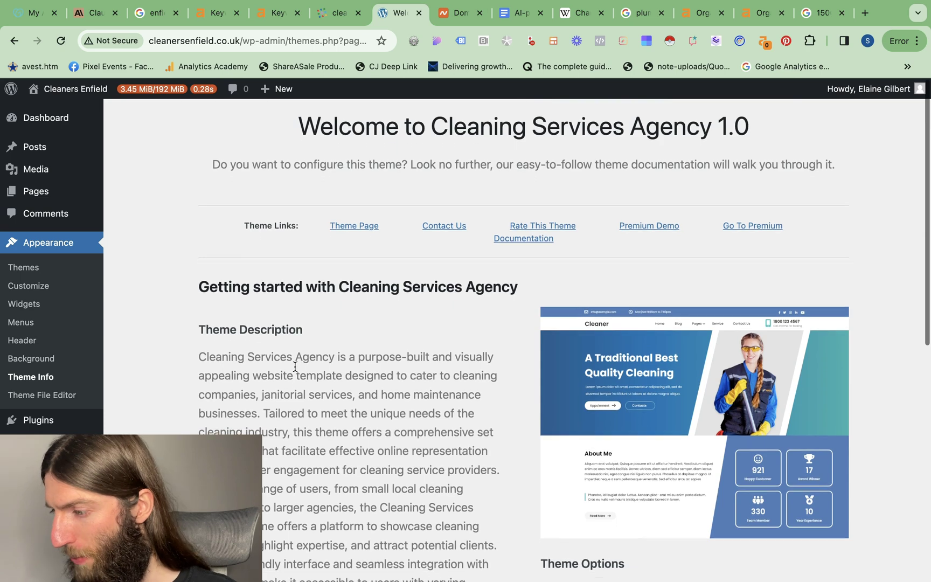
scroll(509, 259, down, 8)
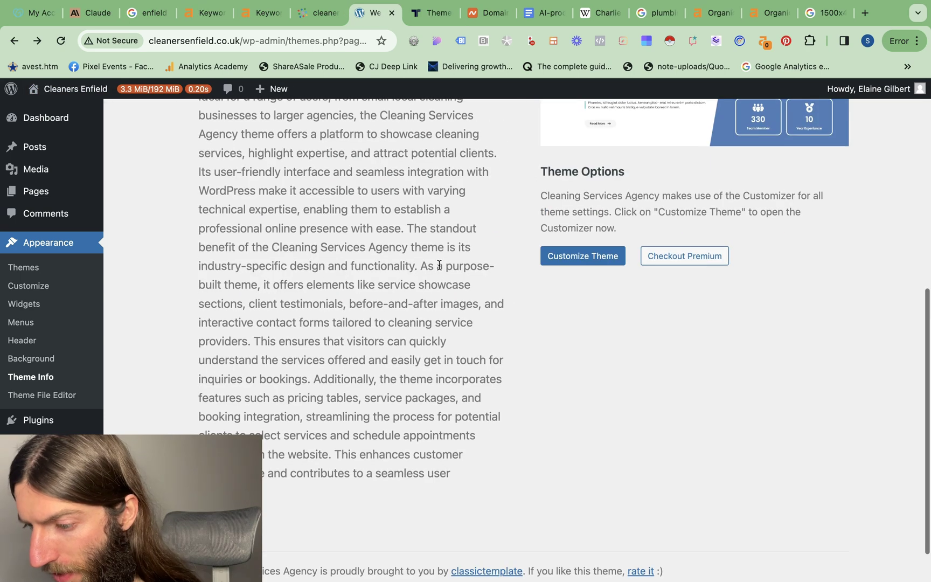
click(604, 256)
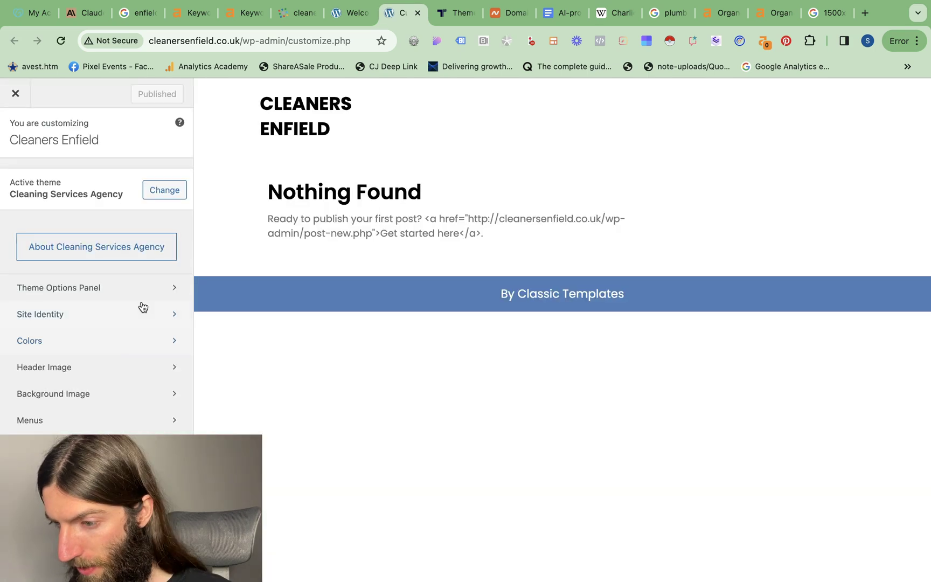
Check the theme's own options in the Customizer, then return to the installed themes
click(149, 232)
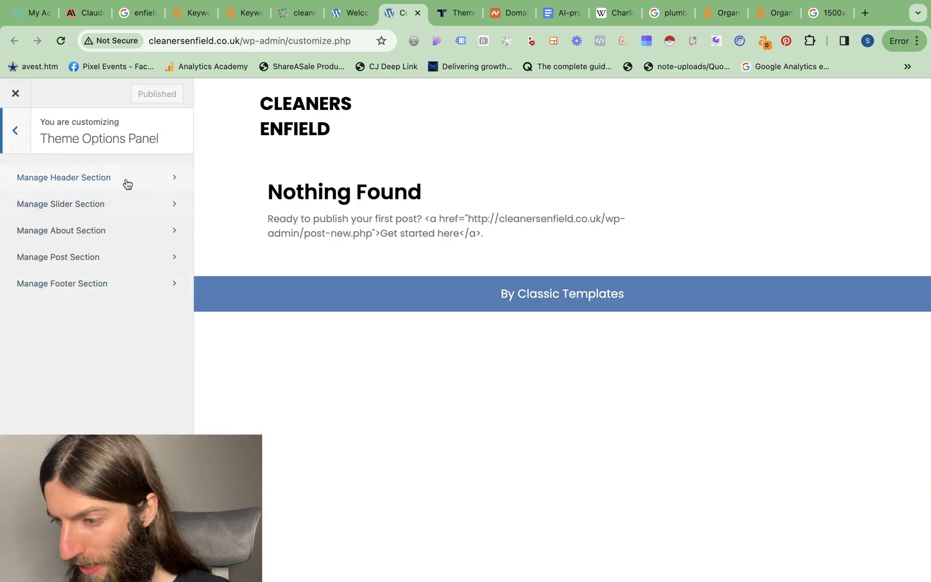
key(alt+Left)
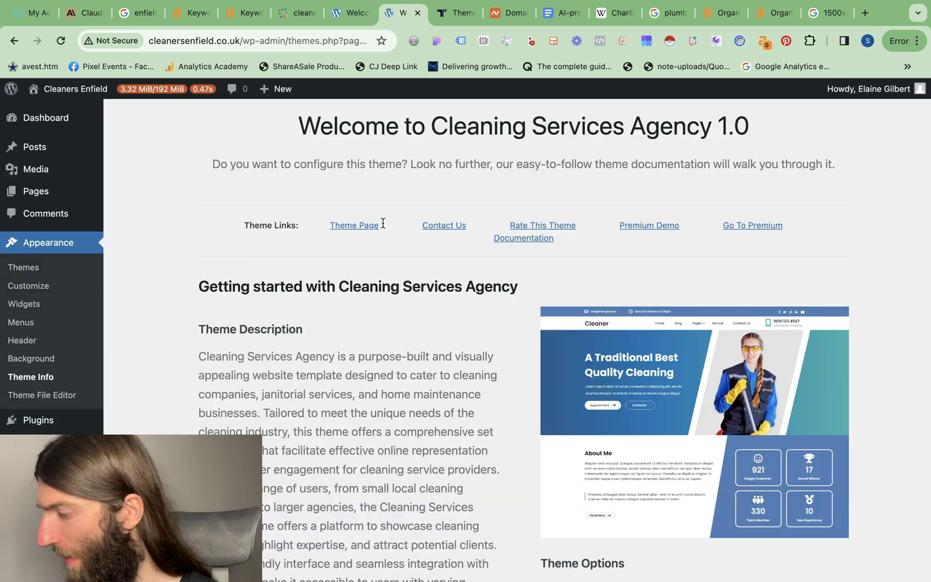
click(27, 268)
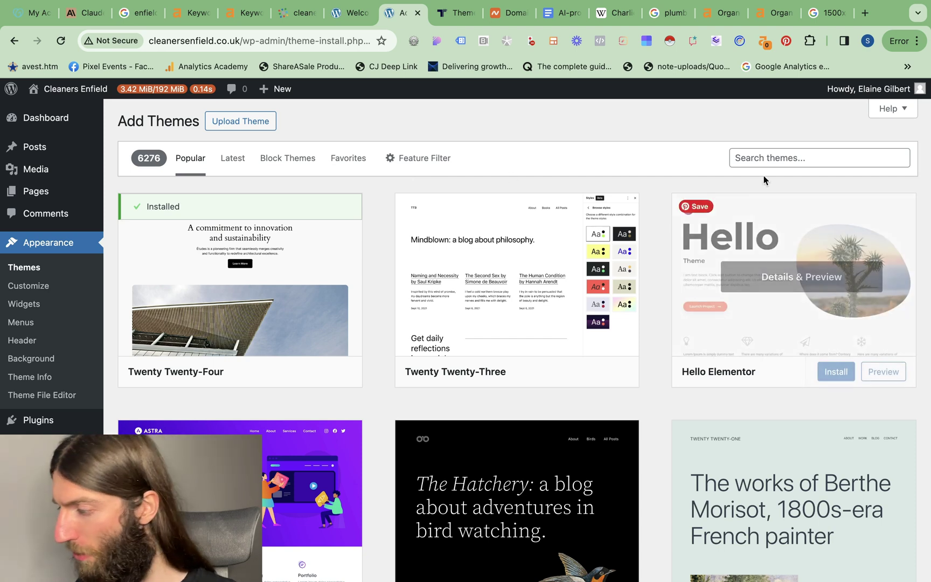
Install the Handyman Cleaner theme, then go to the Plugins page
click(776, 157)
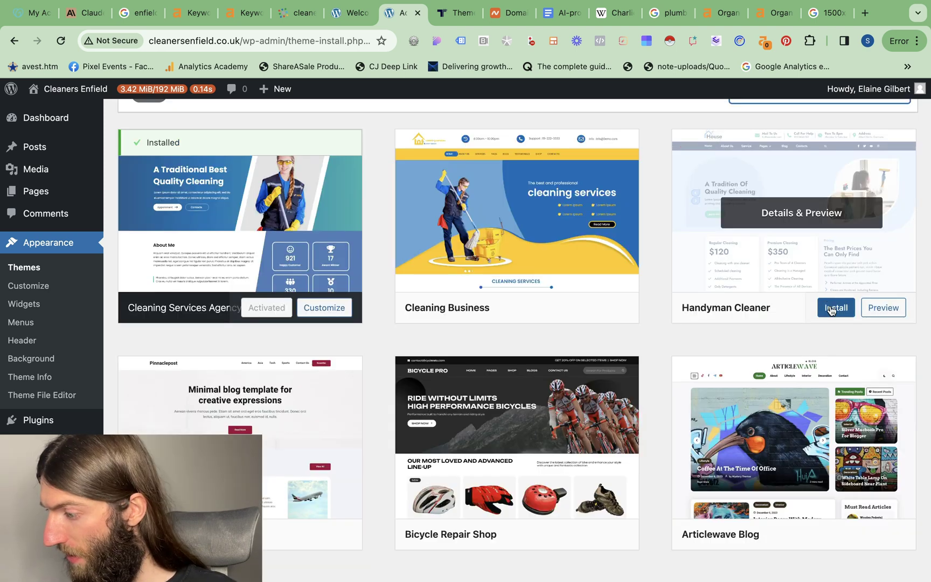
click(831, 308)
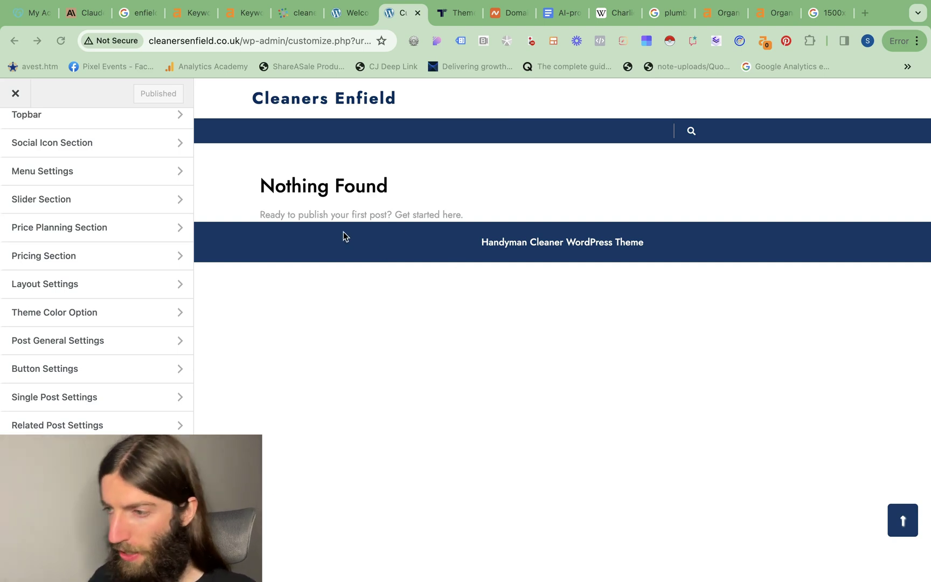
click(346, 14)
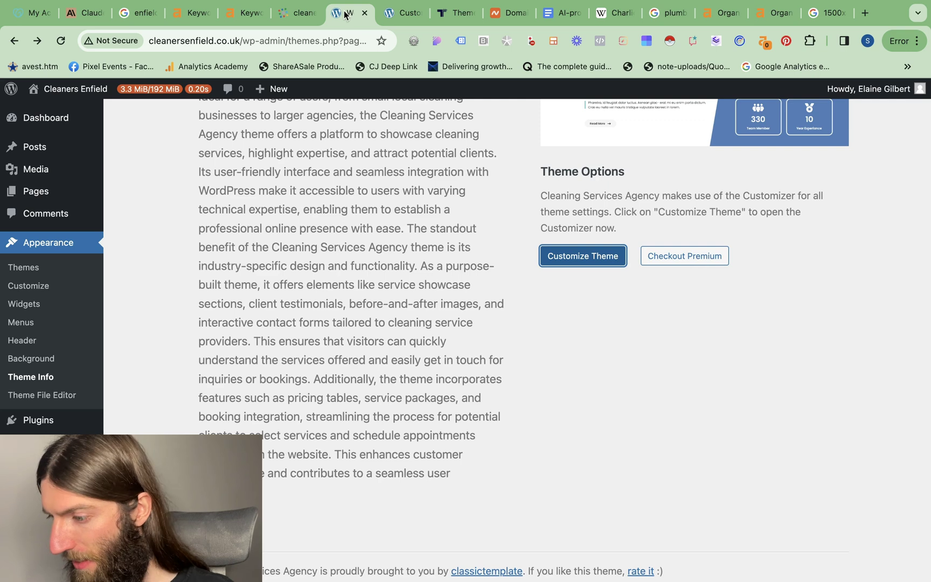
scroll(369, 310, up, 7)
scroll(490, 374, down, 7)
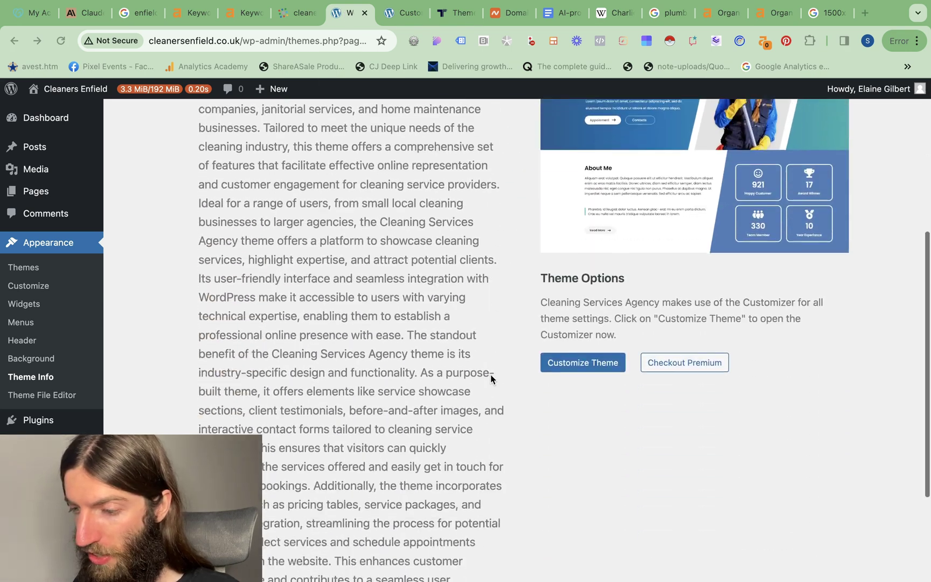
click(10, 424)
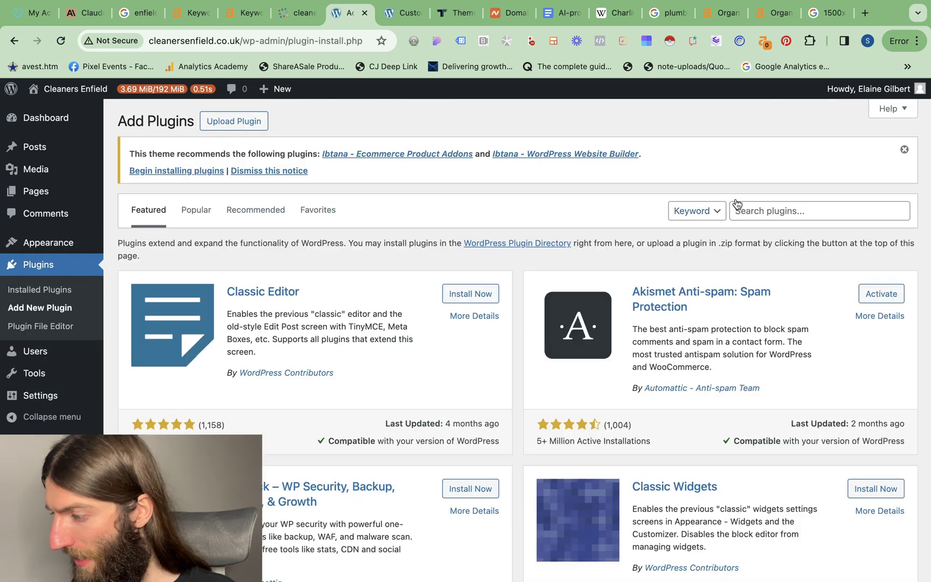
Upload elementor-pro-3.11.4.zip as a plugin and install it
click(234, 120)
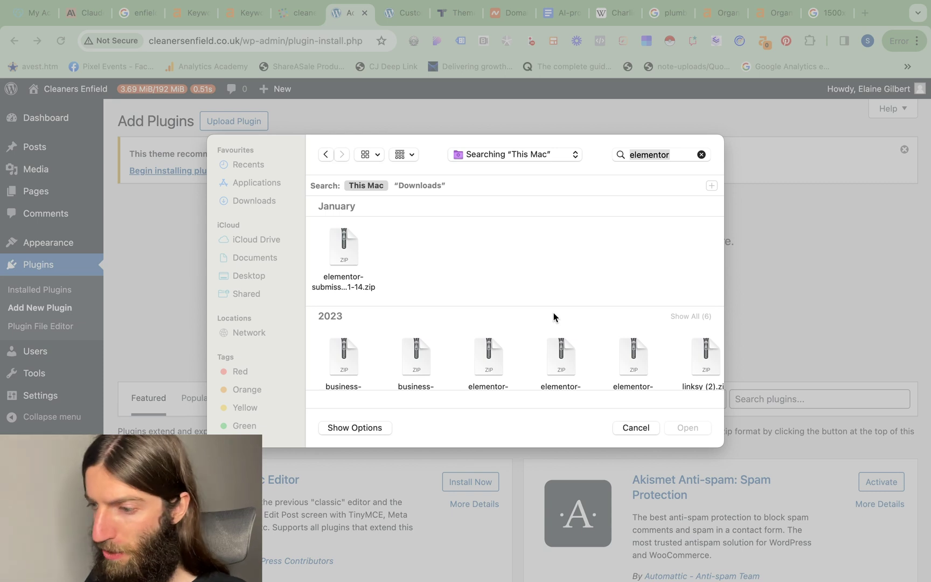
click(489, 356)
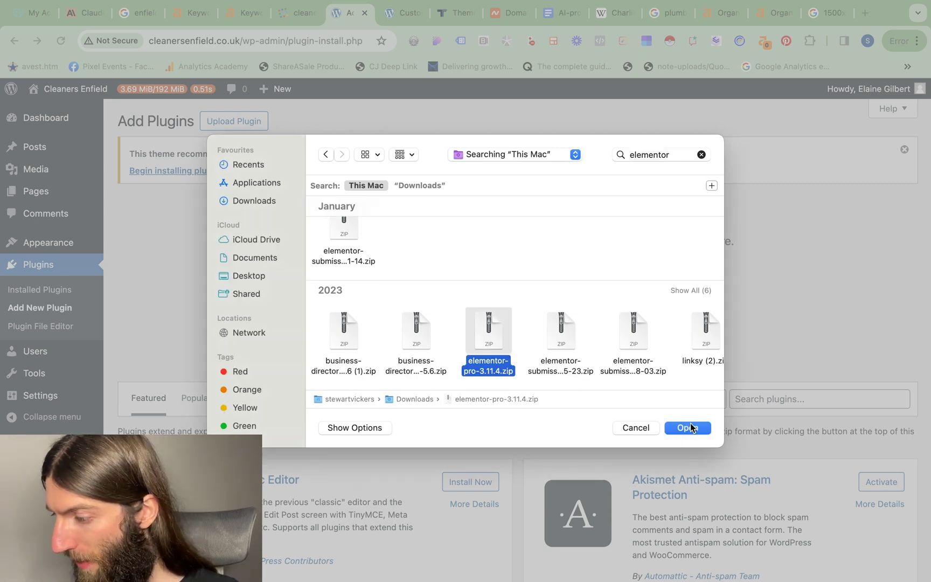
click(688, 427)
click(626, 302)
click(830, 12)
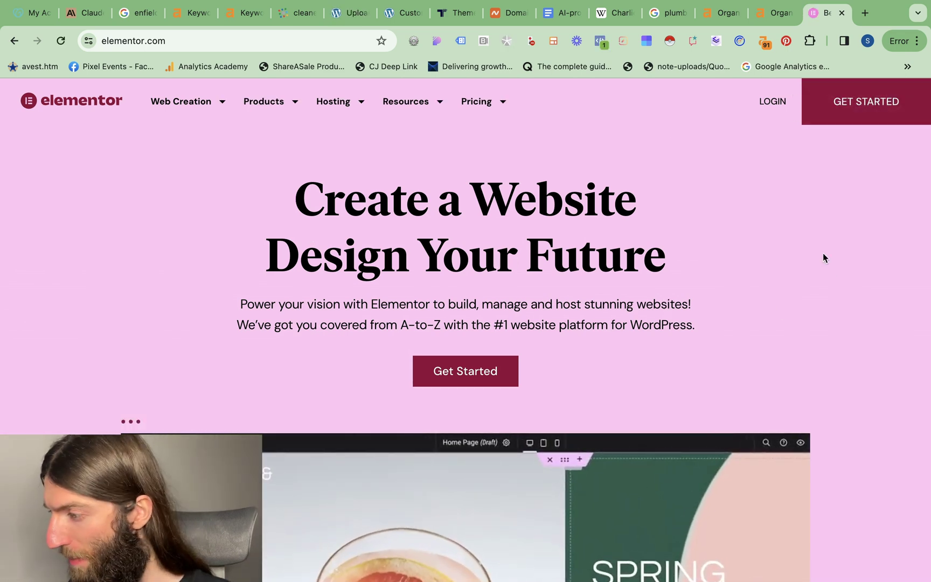
click(350, 12)
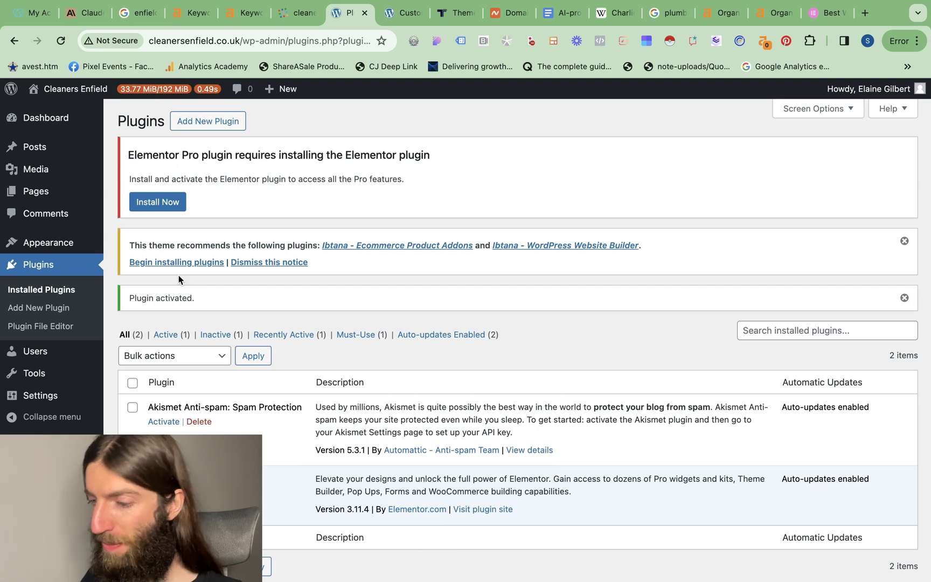
scroll(74, 272, down, 2)
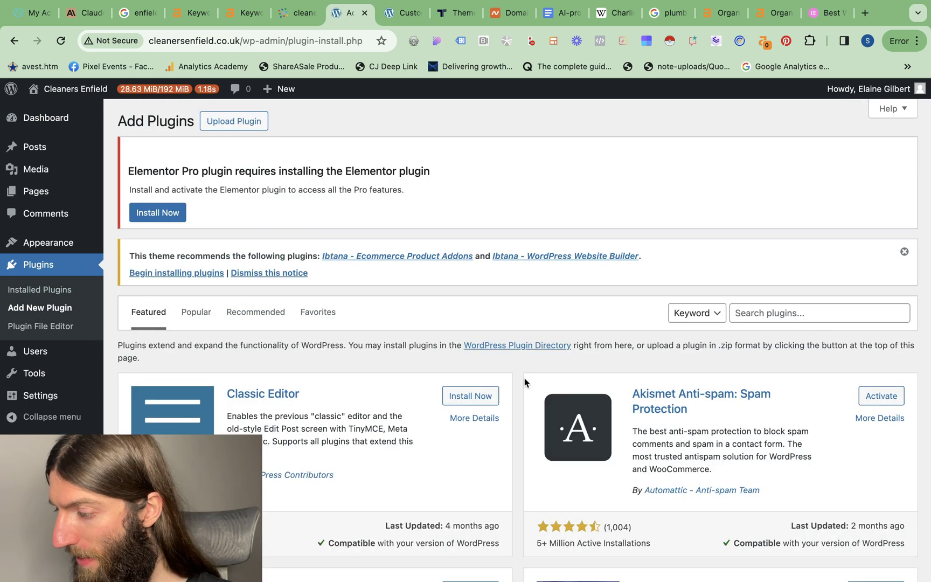
Search plugins for 'elem', then install and activate Elementor Website Builder
click(820, 314)
text(elementor)
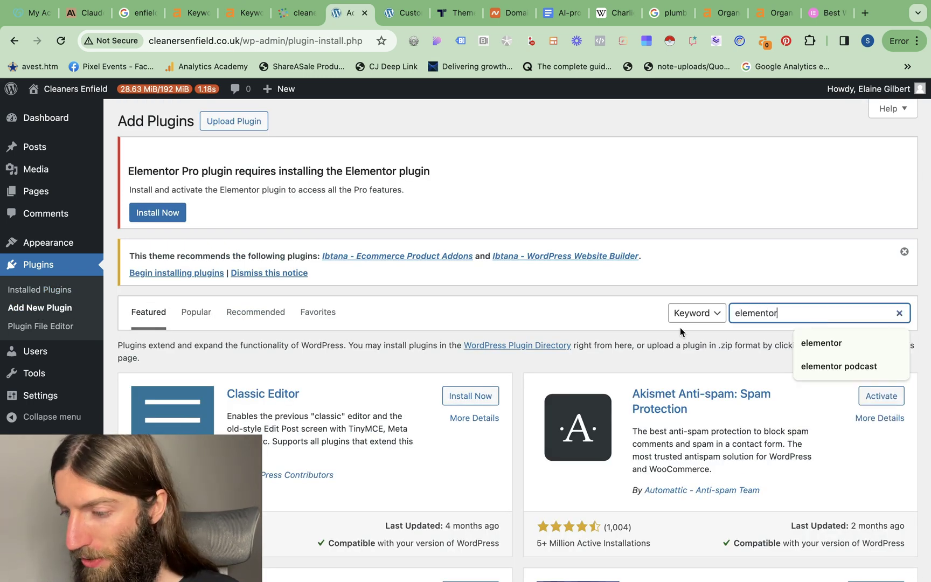
key(Return)
scroll(476, 338, down, 2)
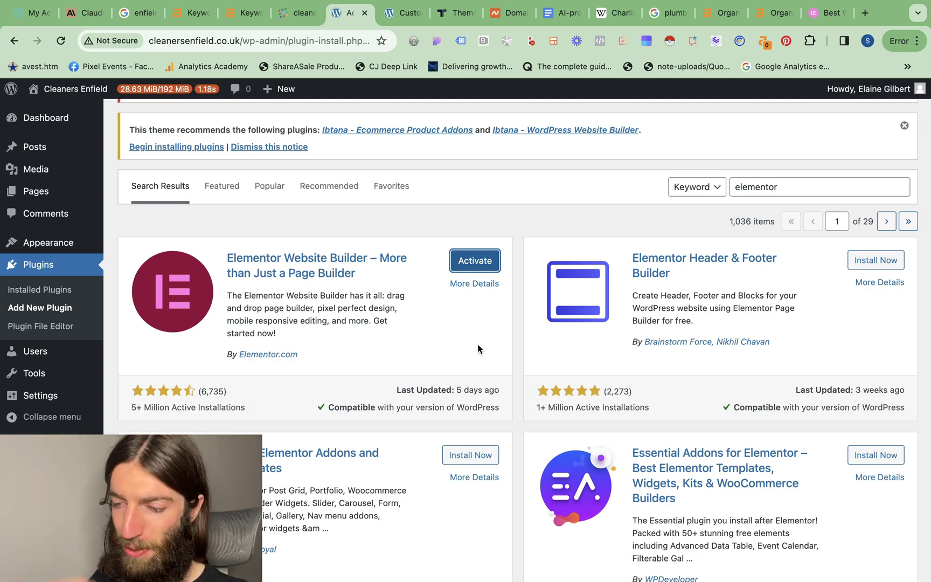
click(477, 262)
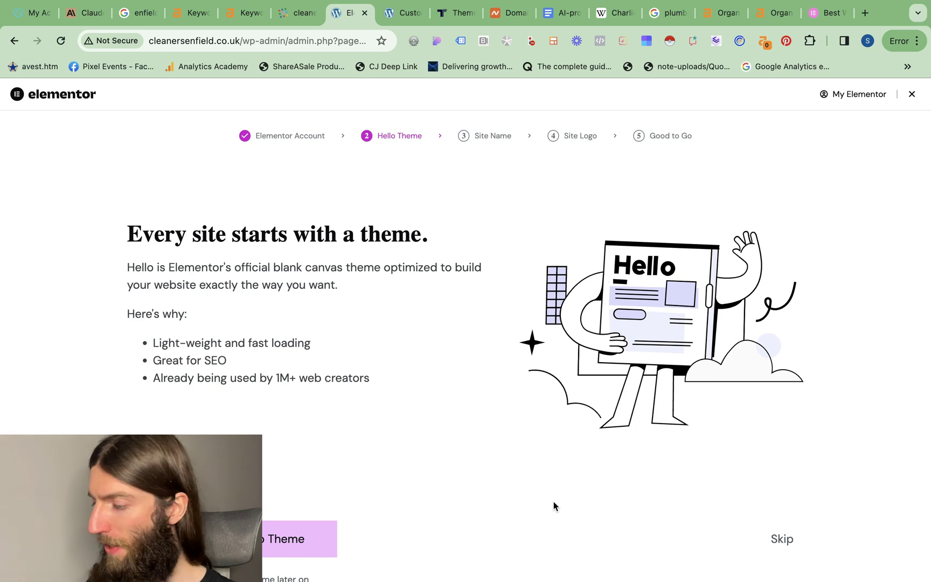
Install the Hello theme and keep 'Cleaners Enfield' as the site name
scroll(553, 505, up, 1)
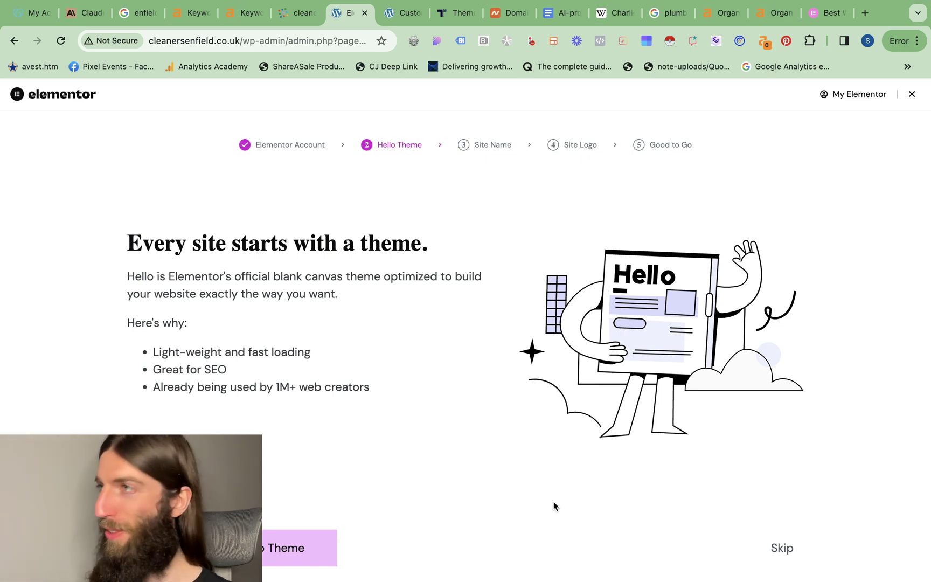
click(318, 548)
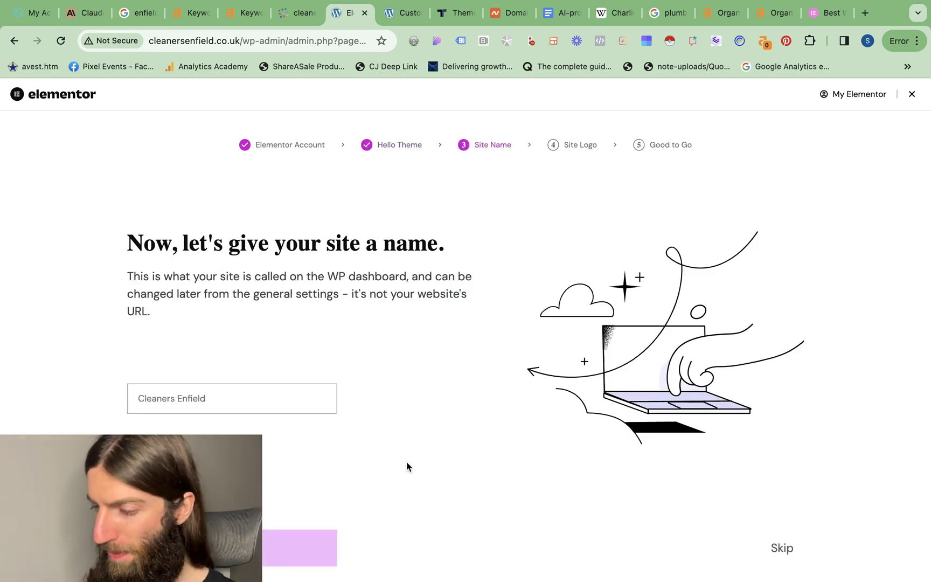
click(286, 550)
Ask ChatGPT for a logo for "Cleaners Enfield" and screenshot the generated image
scroll(347, 403, down, 1)
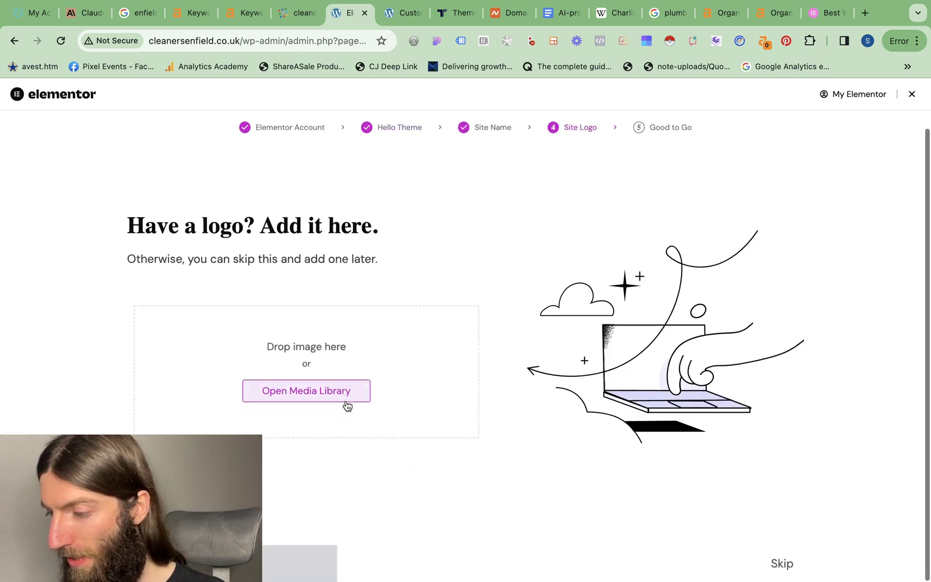
click(864, 13)
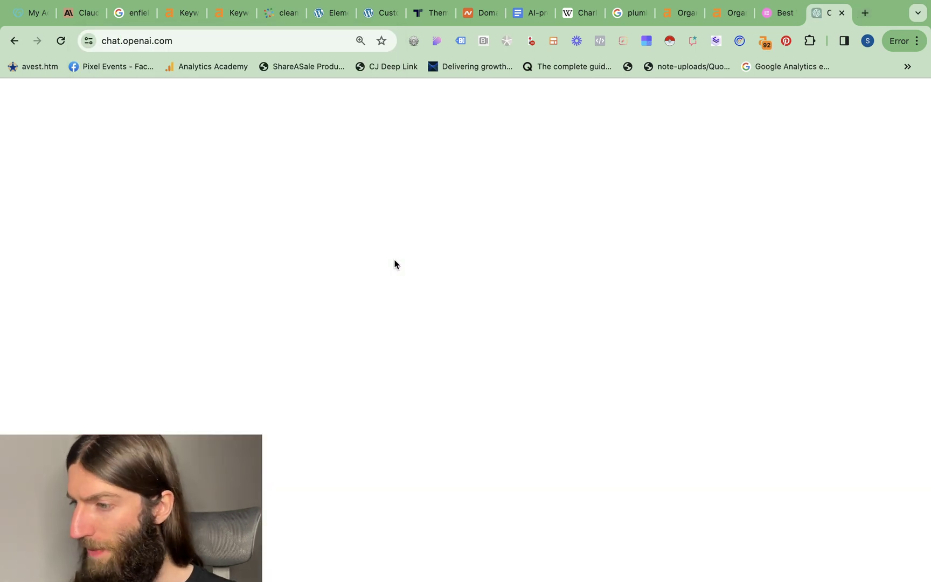
text(ogo f)
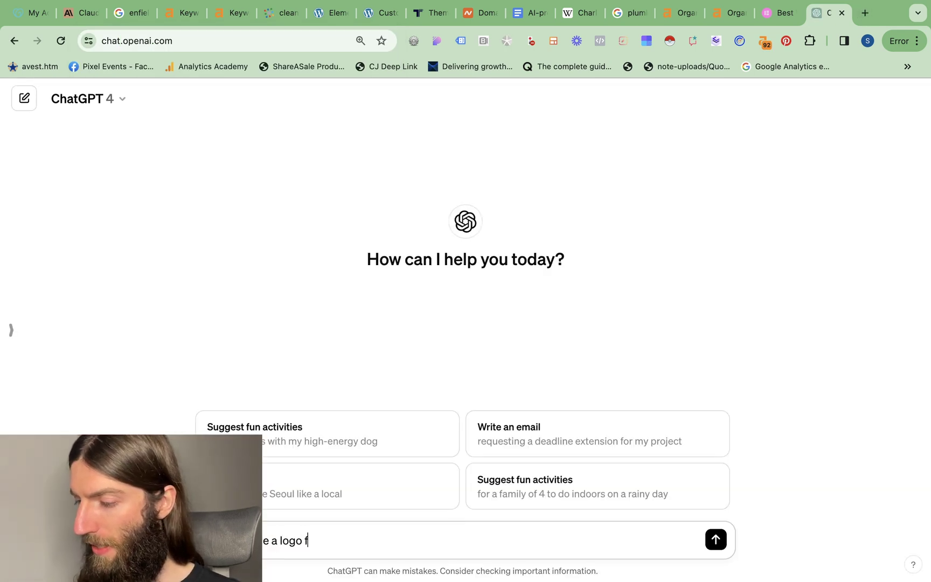
text(or "Cleaners Enfield)
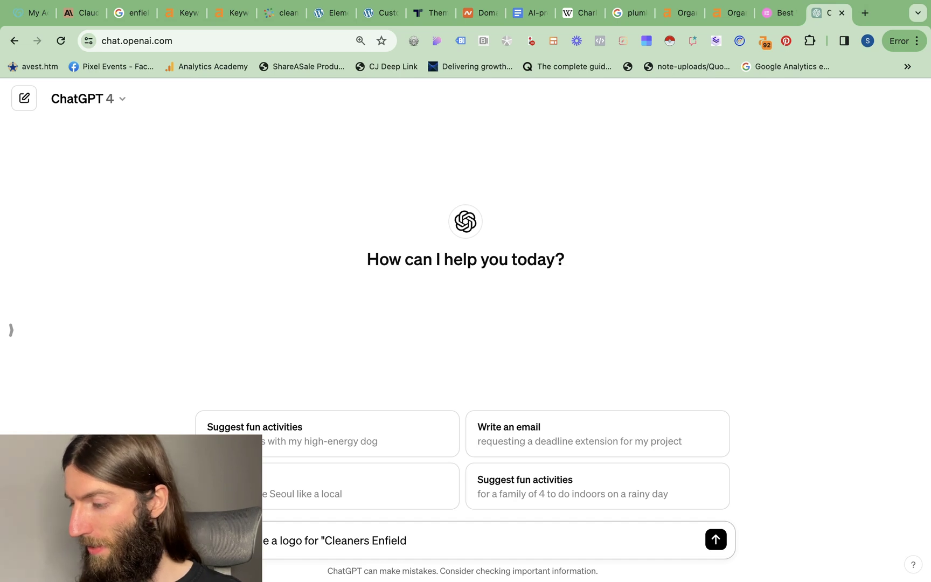
text(")
key(Return)
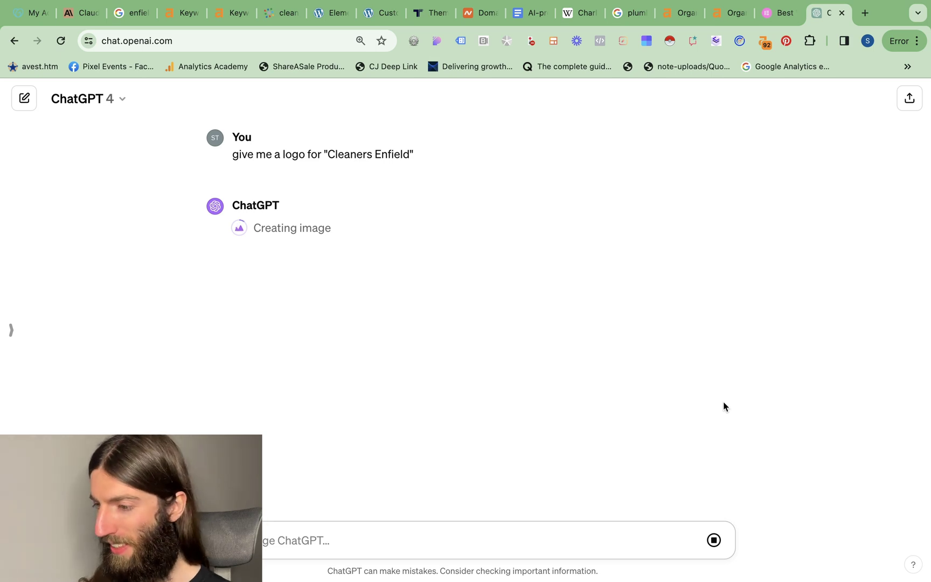
key(super+shift+4)
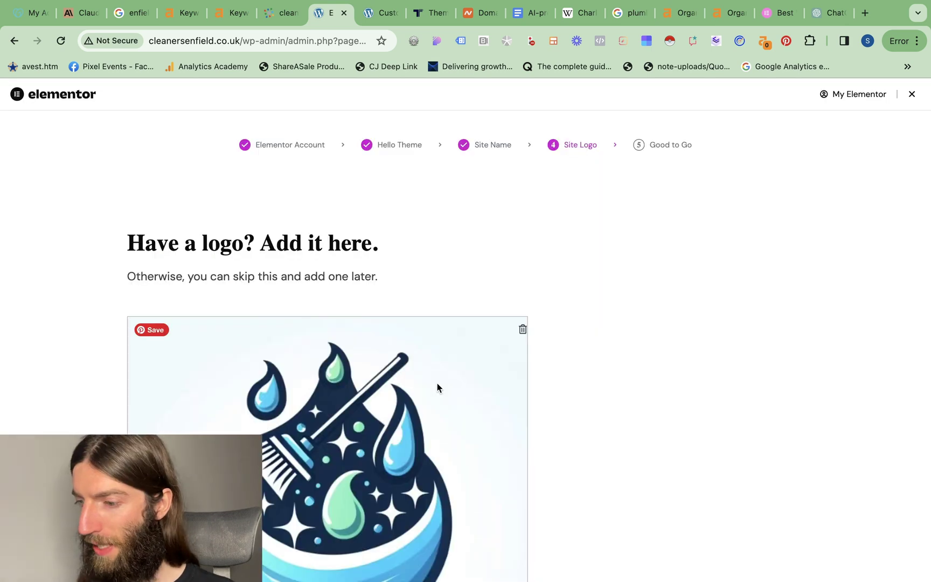
Browse the Elementor Kit Library, searching 'cleaners' then 'local' for a template kit
scroll(437, 383, down, 5)
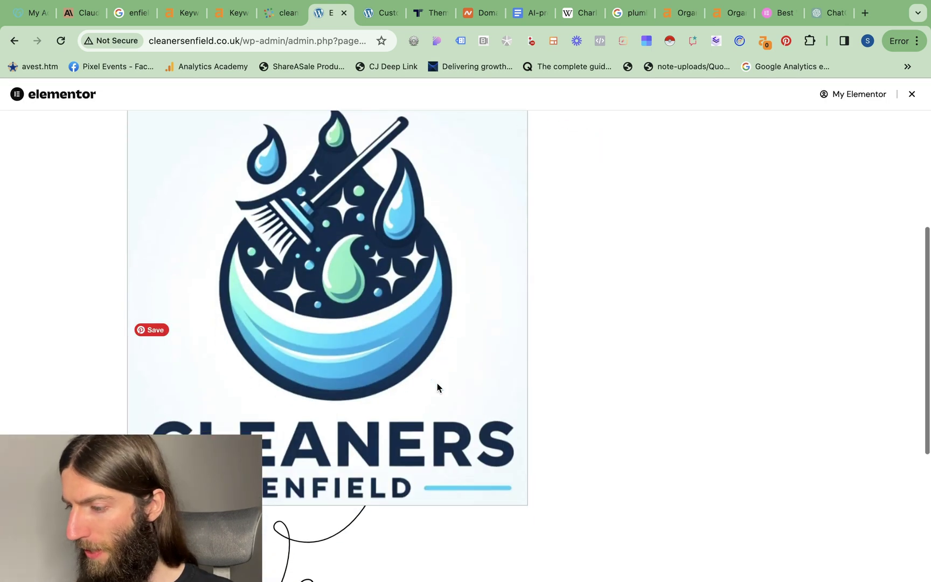
scroll(437, 383, down, 4)
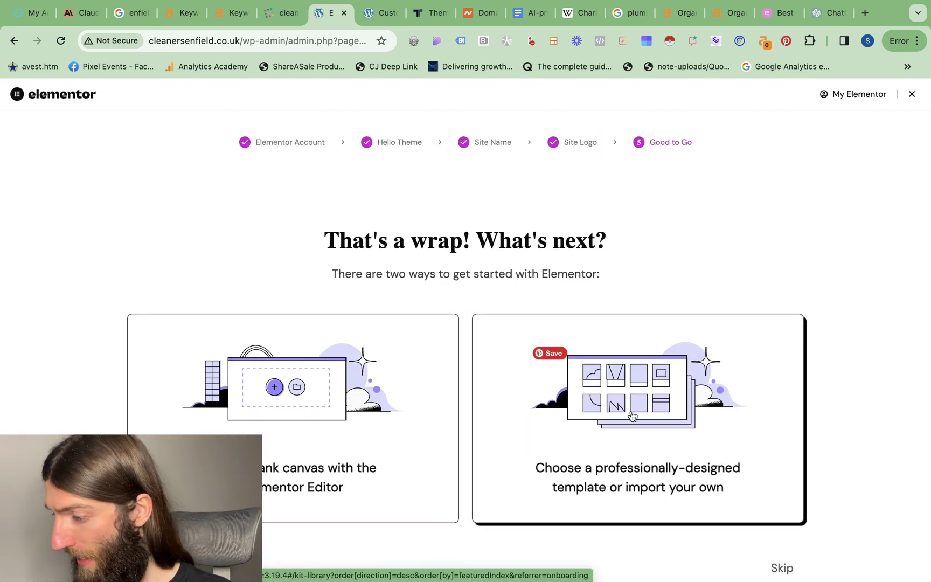
click(633, 415)
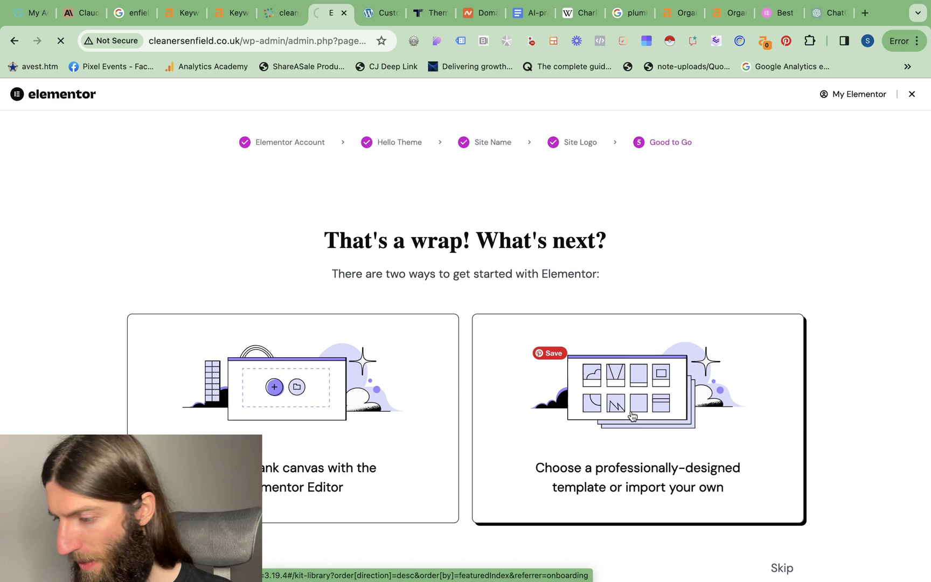
text(cleaners)
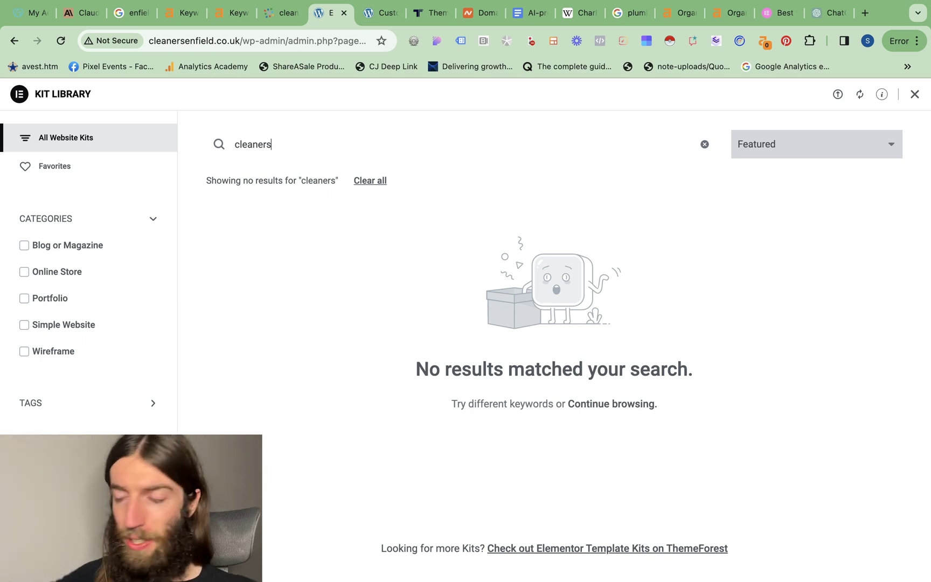
key(ctrl+a)
text(local)
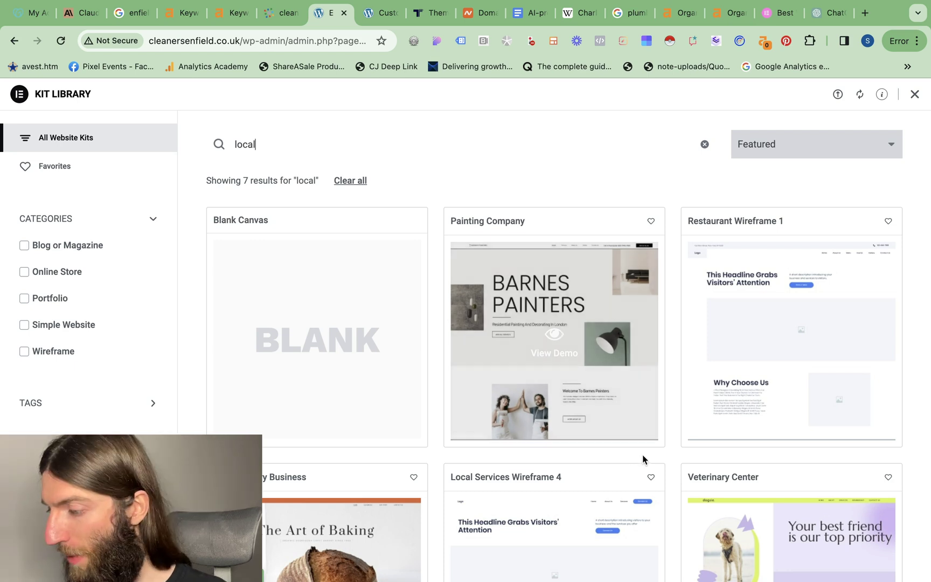
scroll(642, 455, down, 4)
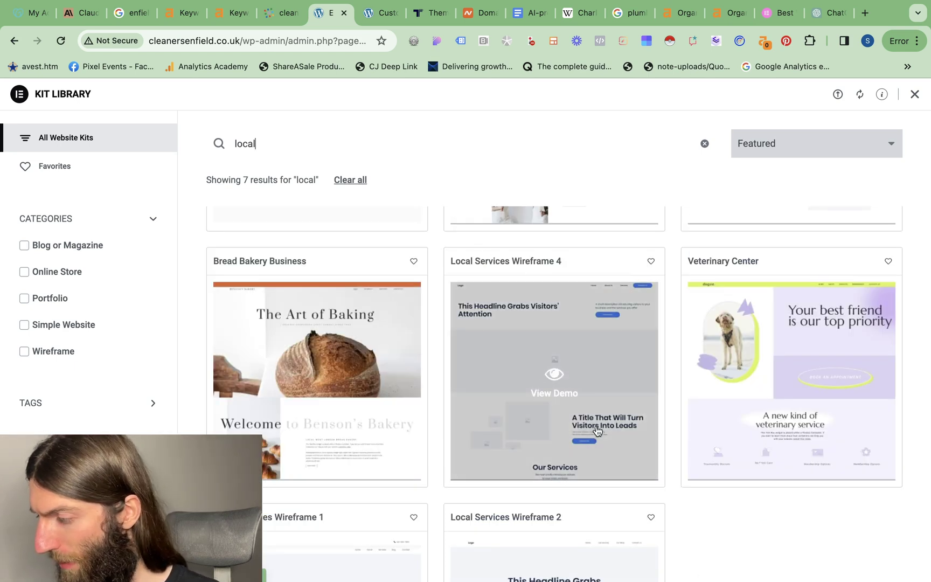
Apply the Local Services Wireframe 4 kit and confirm the import
click(546, 376)
click(866, 95)
click(528, 384)
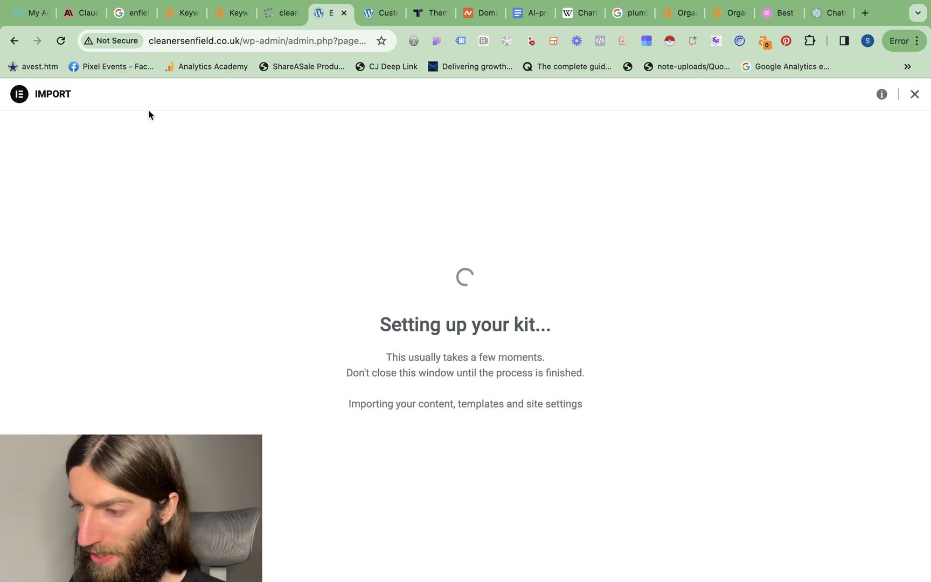
key(ctrl+shift+Tab)
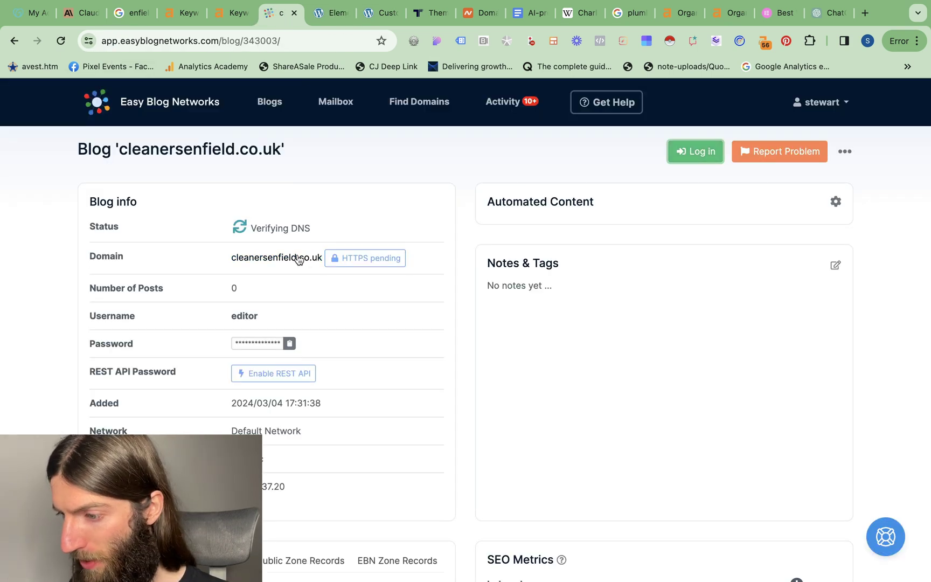
Check the blog's pending HTTPS status in Easy Blog Networks, then return to the finished kit import
mouse_move(370, 260)
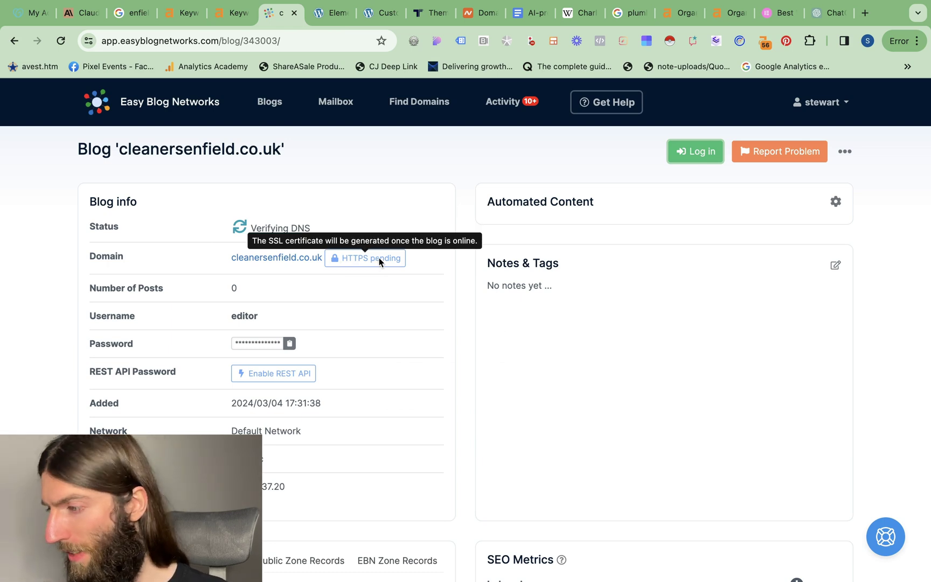
key(ctrl+Tab)
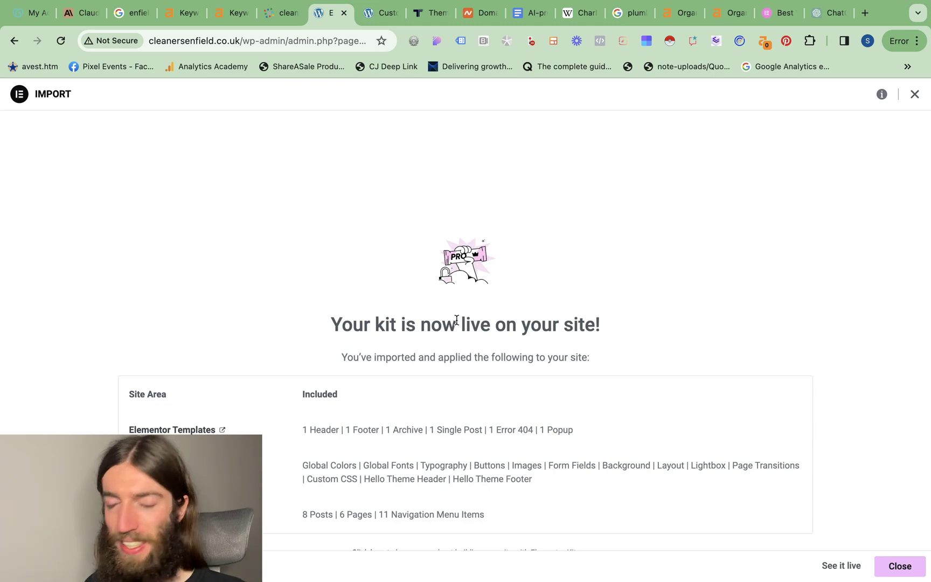
Preview the imported cleaners site live, then open its Home page in Elementor
scroll(626, 252, down, 1)
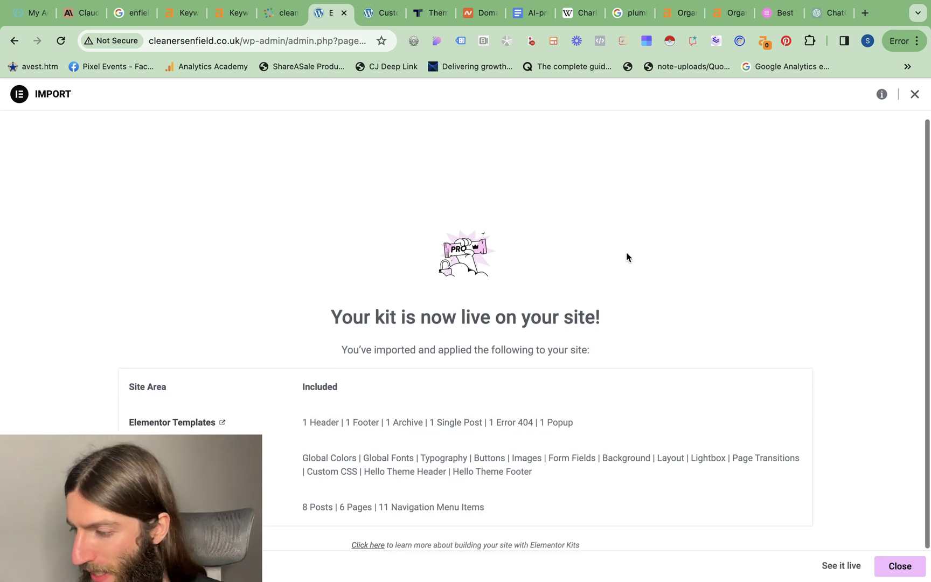
click(839, 565)
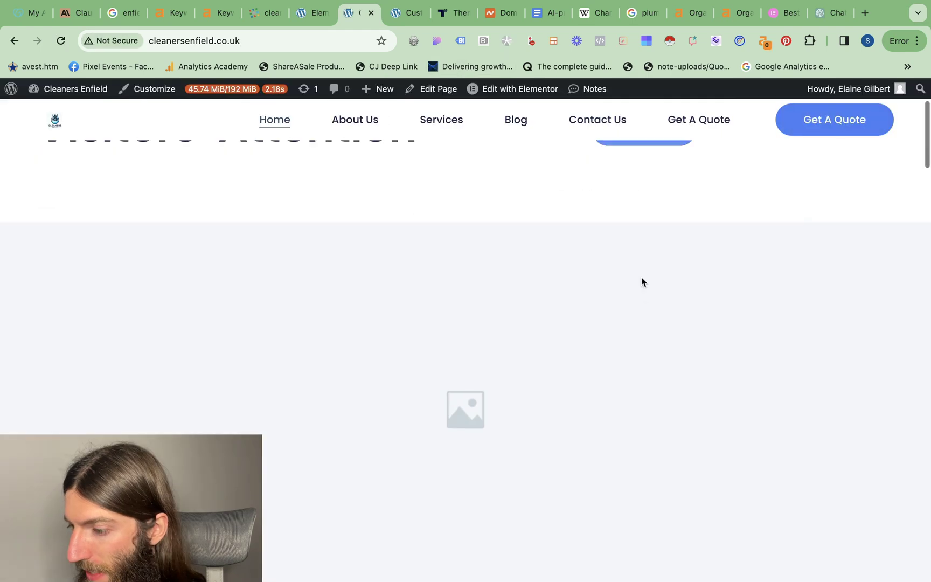
scroll(640, 277, down, 10)
scroll(640, 280, down, 10)
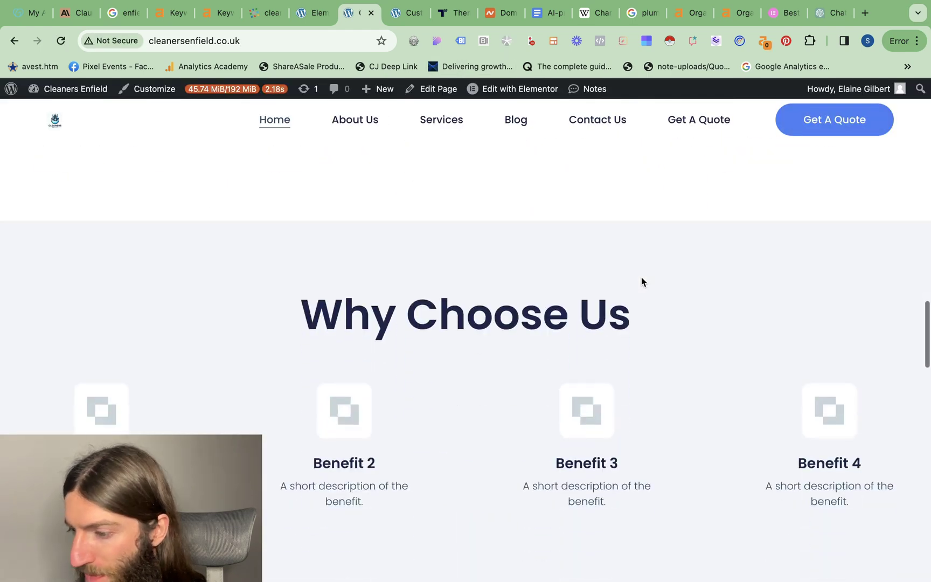
scroll(641, 279, up, 20)
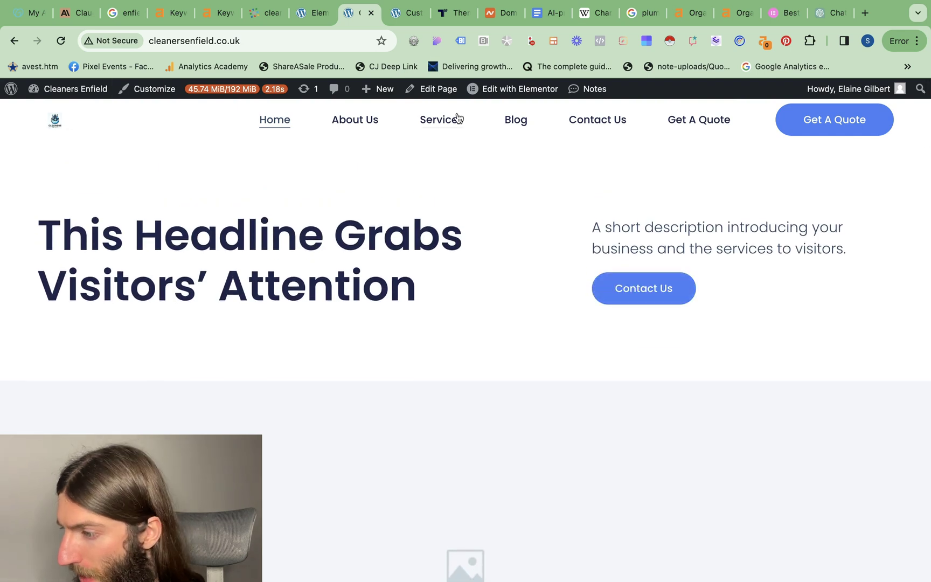
mouse_move(475, 91)
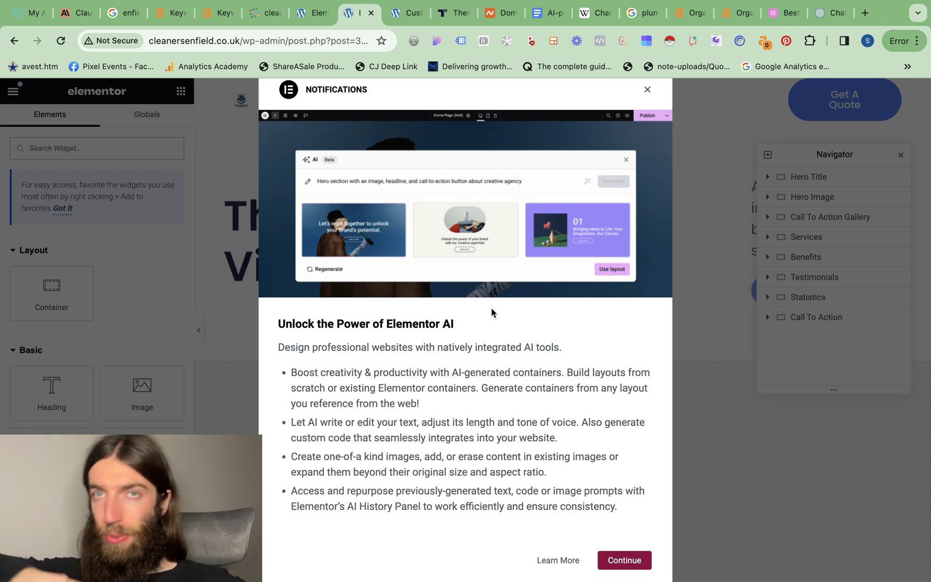
Dismiss the AI announcement and change the hero headline to 'Expert<br>Cleaning Enfield'
click(648, 91)
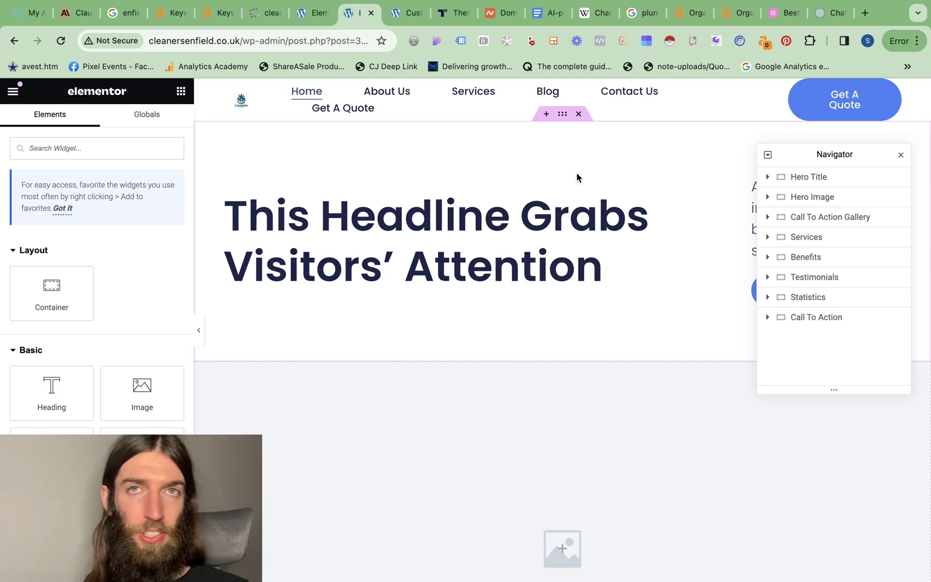
triple_click(579, 216)
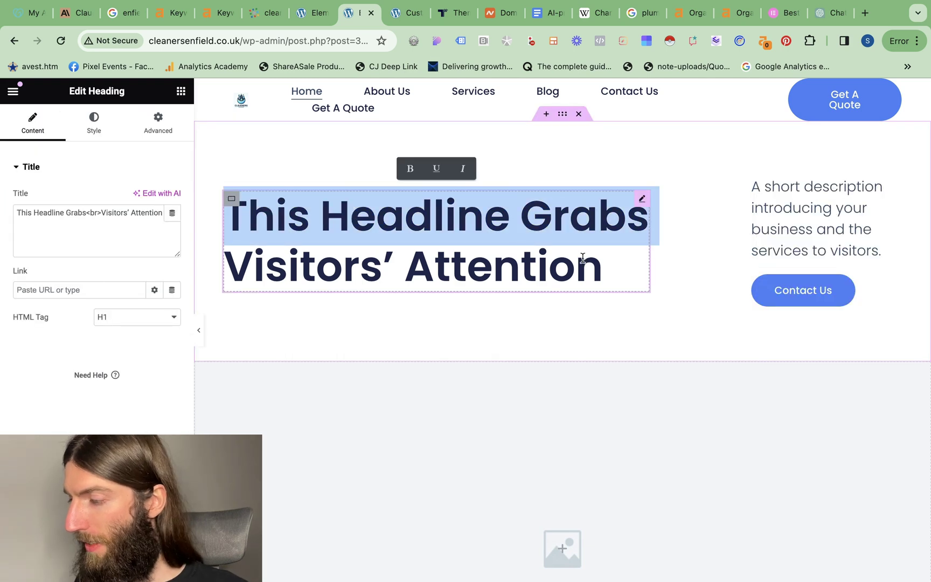
drag(84, 212, 116, 213)
text(Expert<br>Cleaning Enfield)
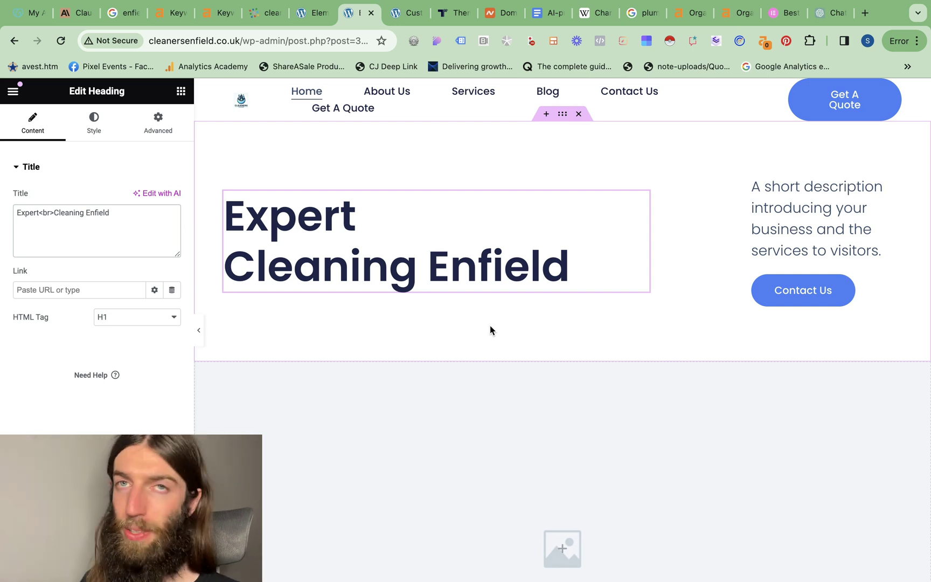
click(654, 386)
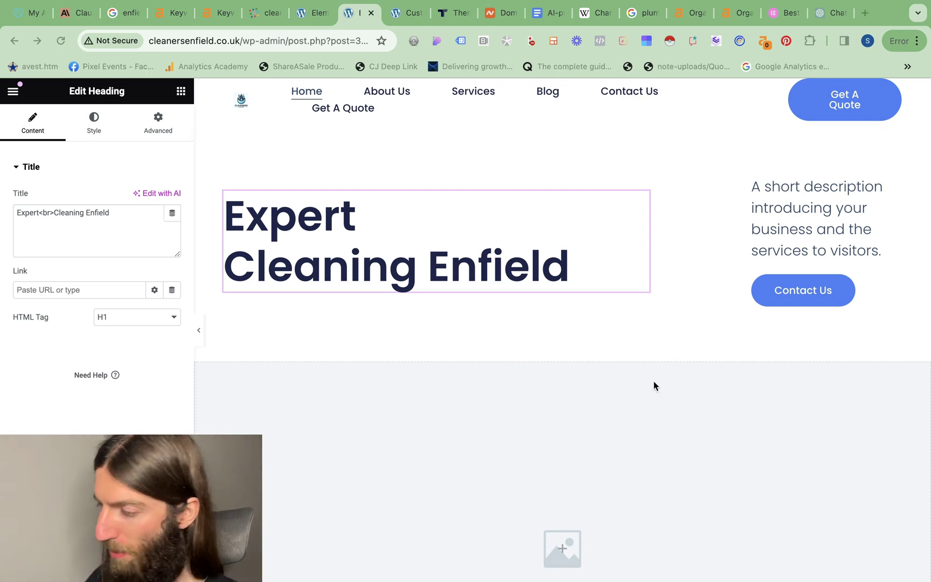
click(780, 233)
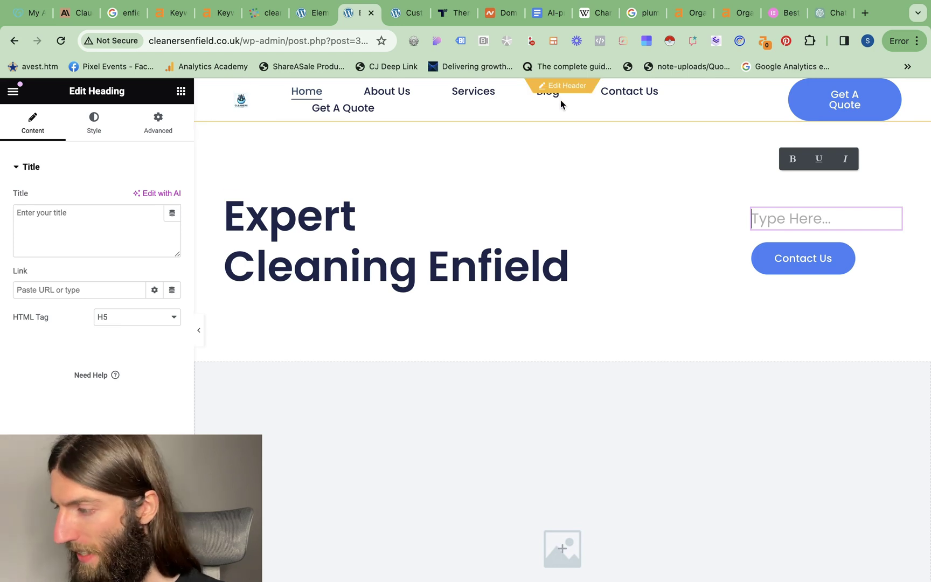
In the header editor, size the Site Logo to 917 px wide, 92% max width, 111 px high
click(556, 89)
click(559, 360)
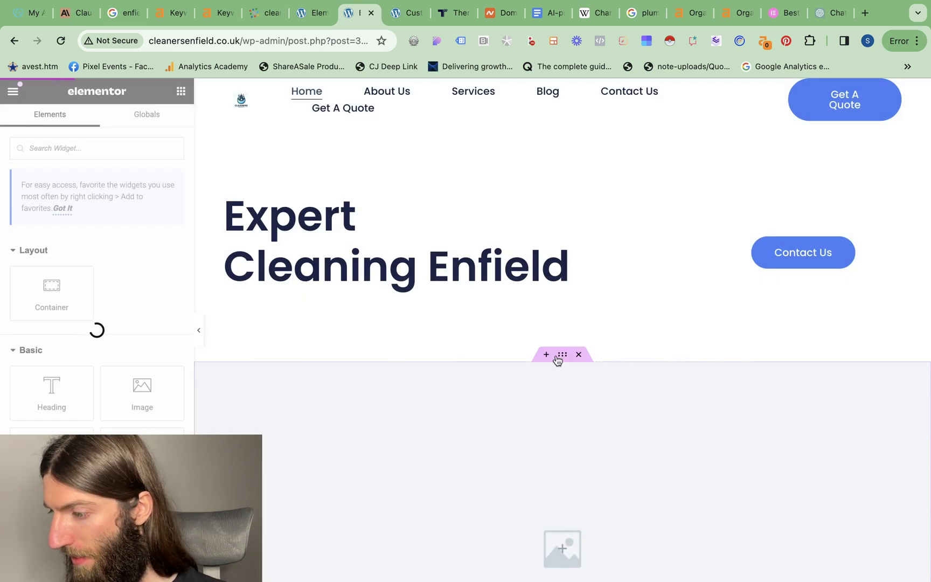
click(95, 124)
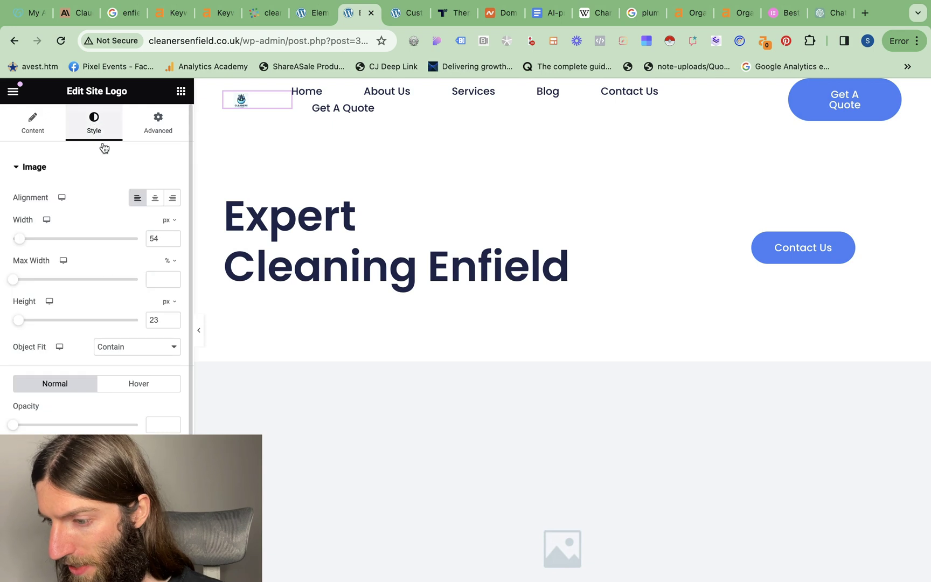
drag(19, 238, 74, 238)
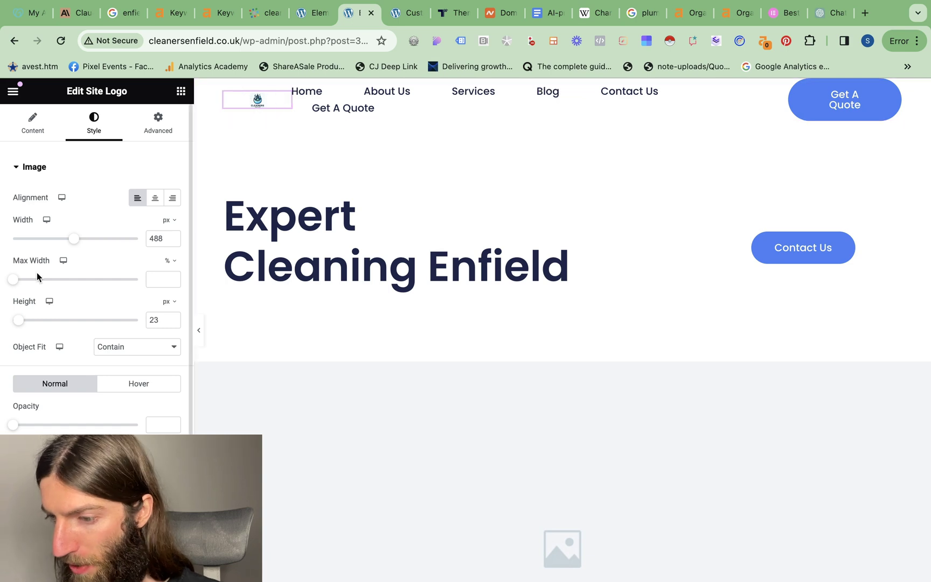
drag(16, 279, 128, 278)
drag(83, 238, 128, 238)
drag(19, 320, 41, 320)
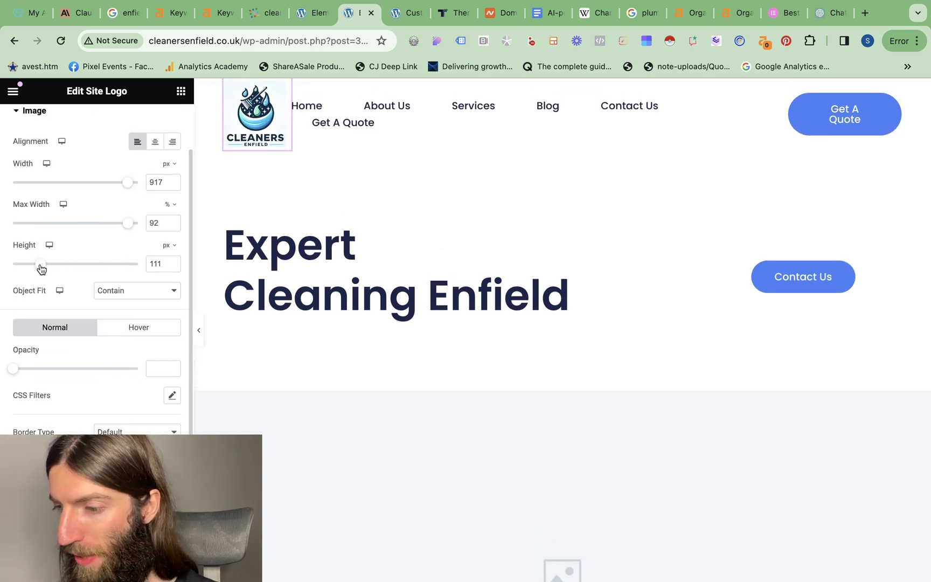
scroll(80, 253, down, 4)
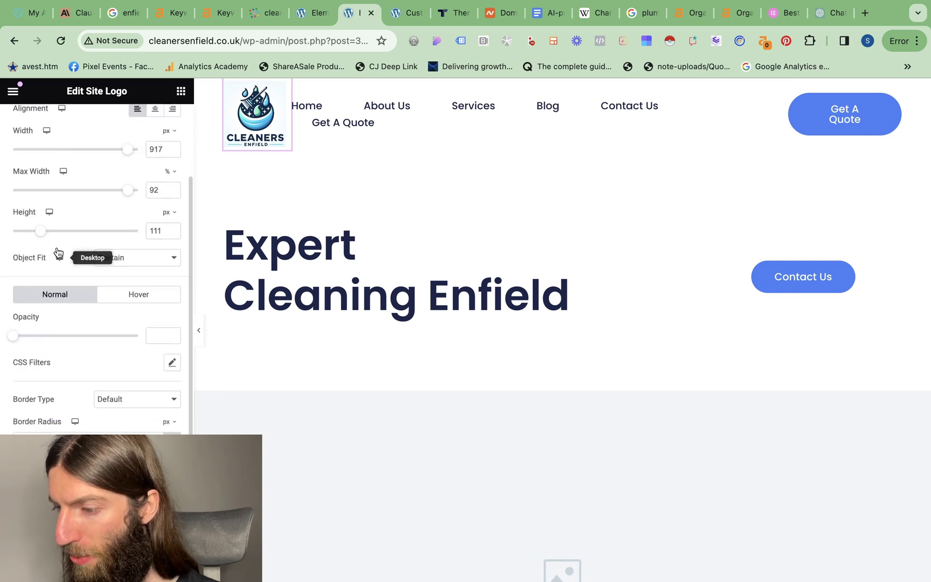
click(199, 329)
click(4, 329)
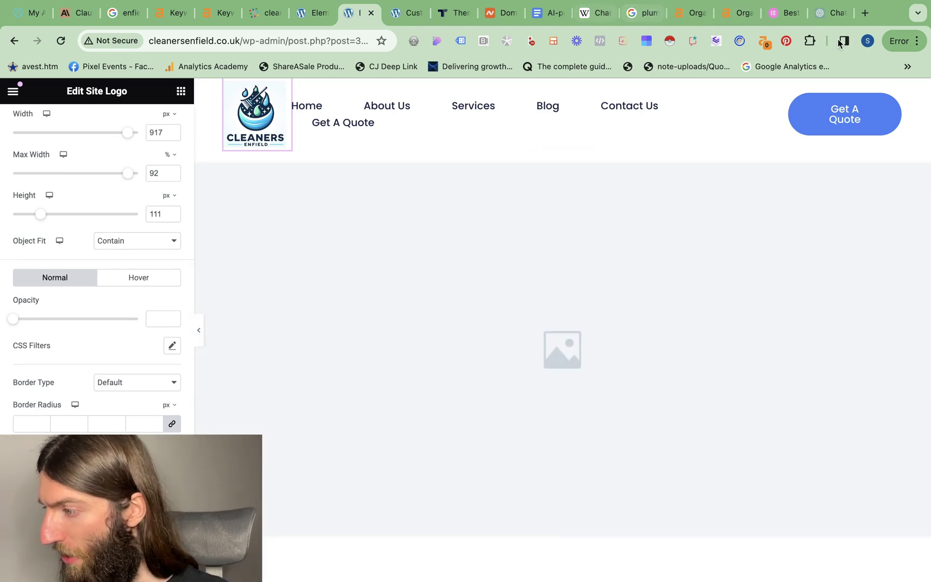
click(832, 13)
Ask ChatGPT for a hero image of a cleaner in Enfield with a happy customer
text(me a hero)
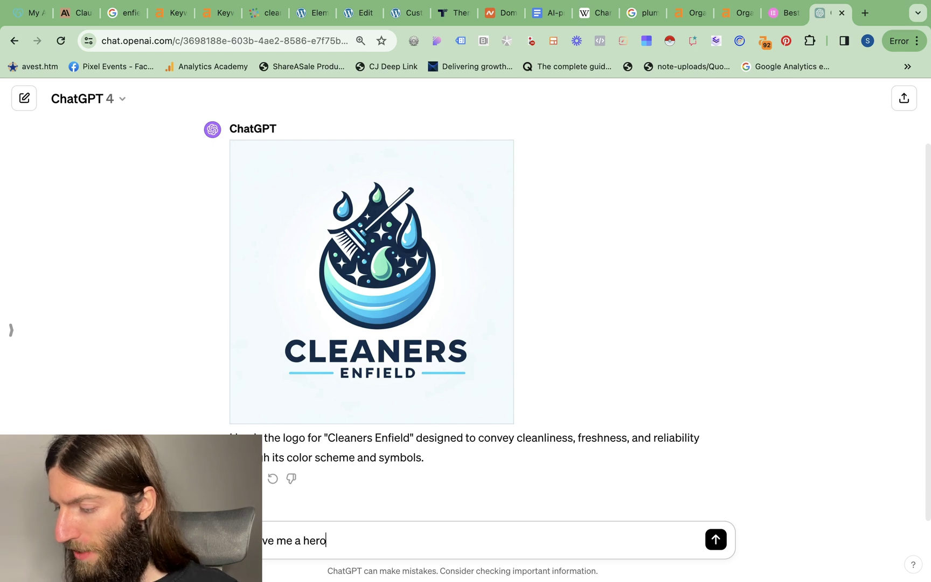
text( image of a cleaner in enfie)
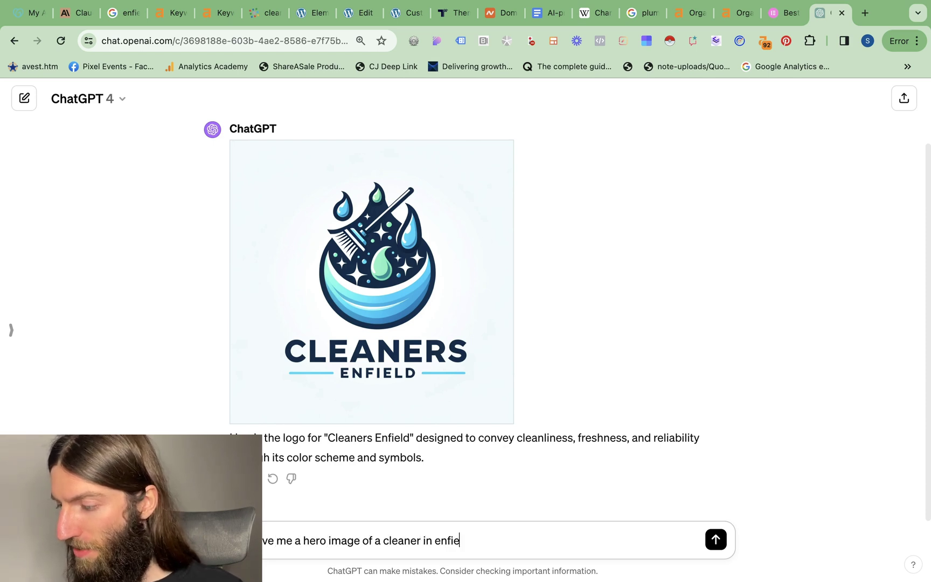
text(ld with a happy custo)
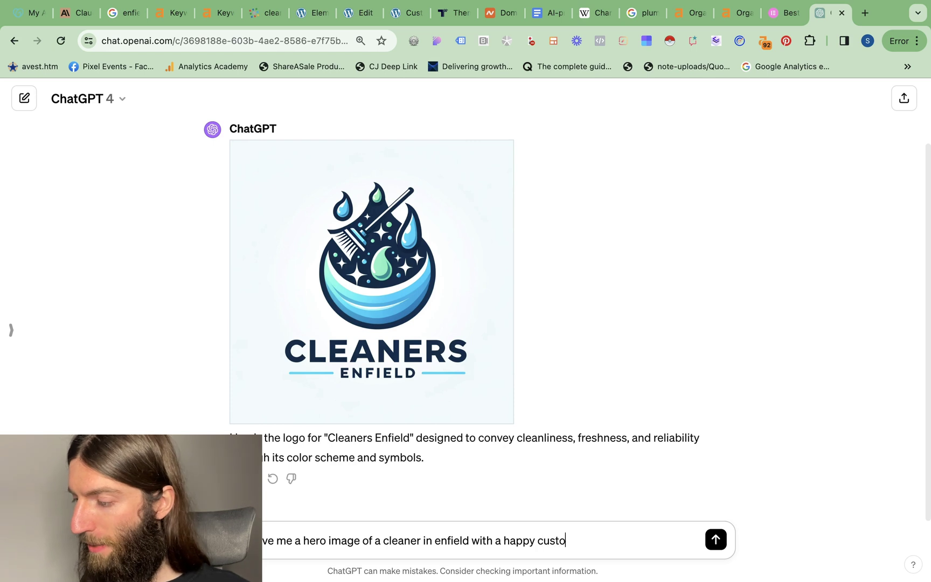
text(mer)
key(Return)
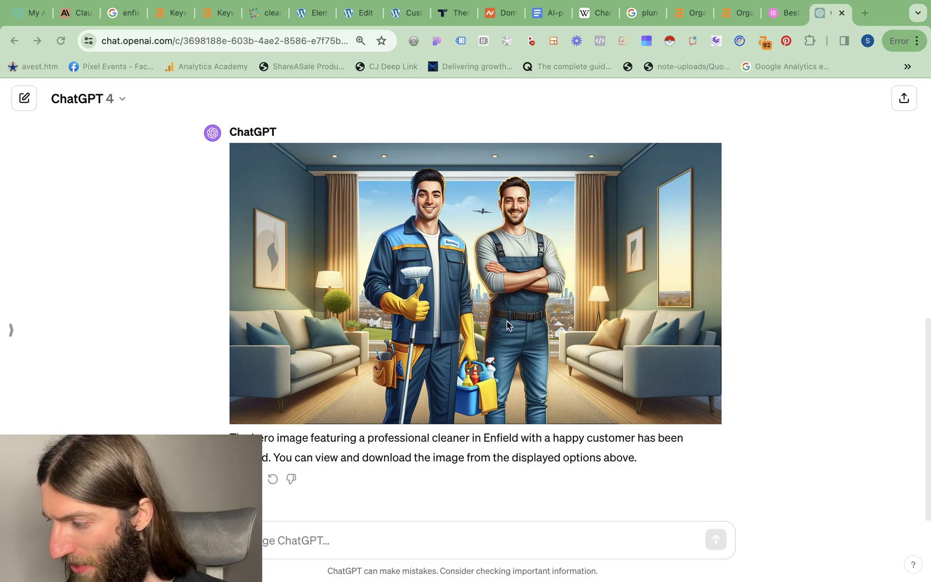
right_click(565, 276)
click(592, 293)
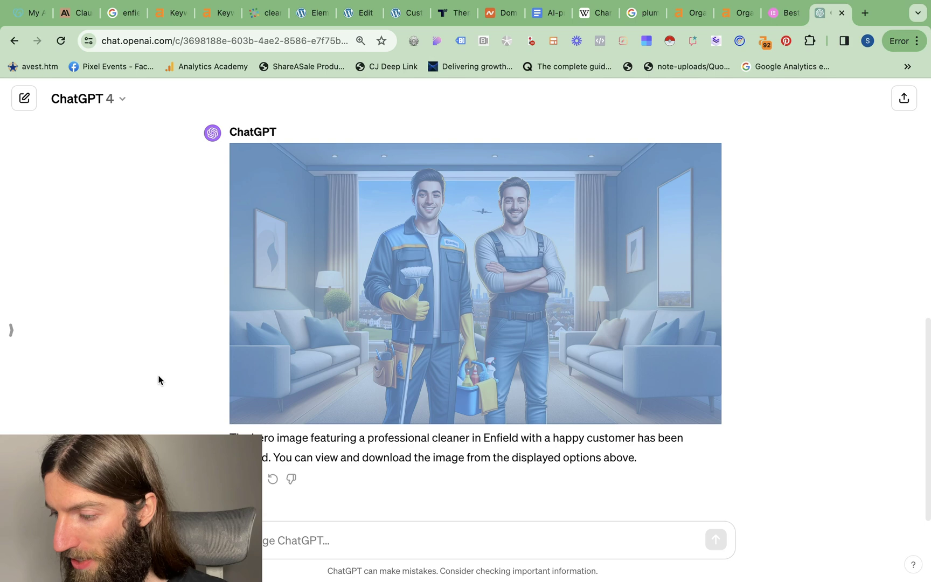
Capture the generated hero image as a region screenshot at 100% zoom, then open a blank tab
key(super+0)
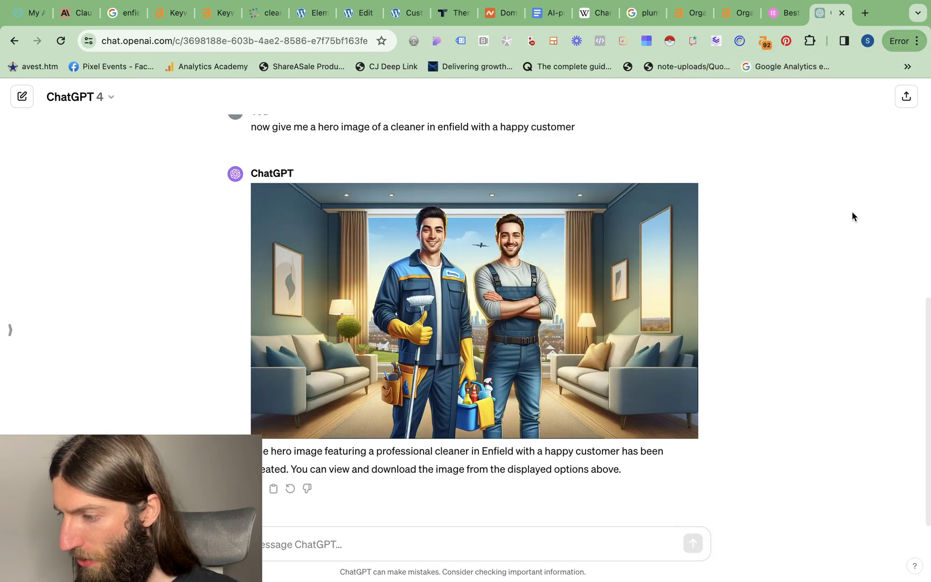
key(super+shift+4)
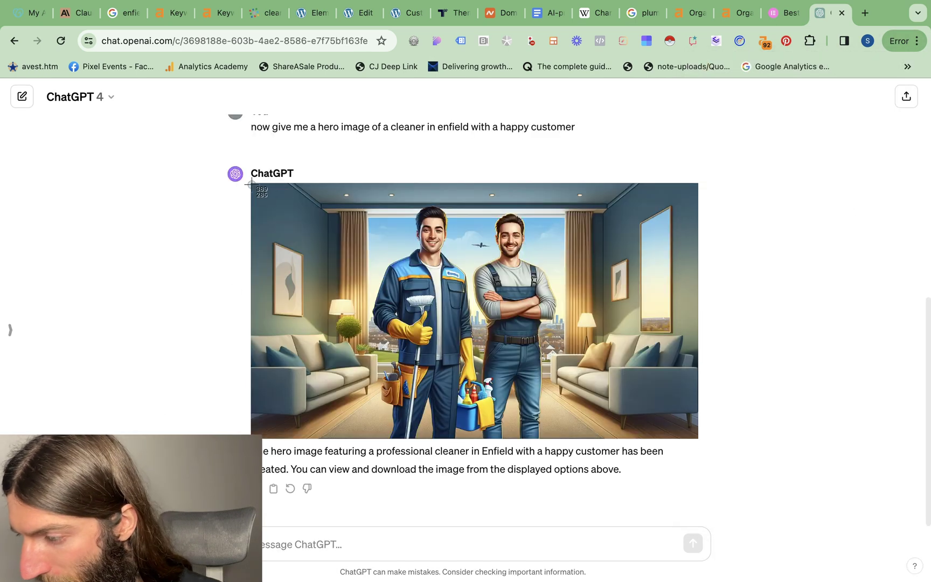
drag(248, 182, 699, 439)
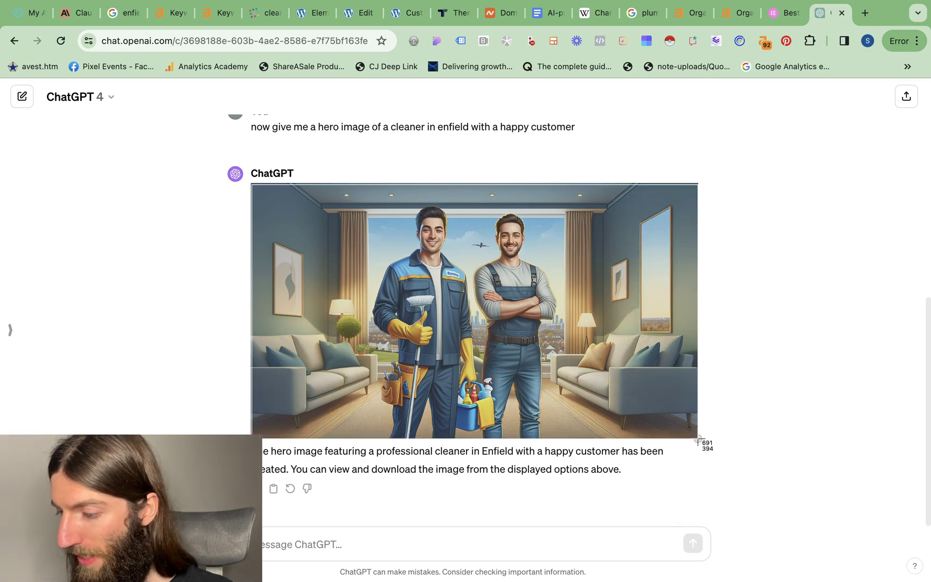
drag(698, 439, 698, 437)
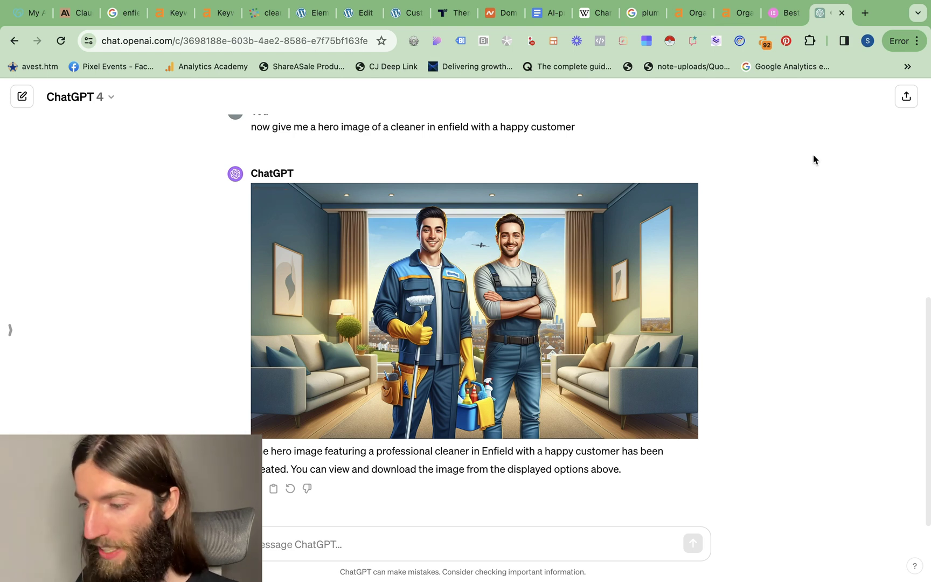
click(861, 19)
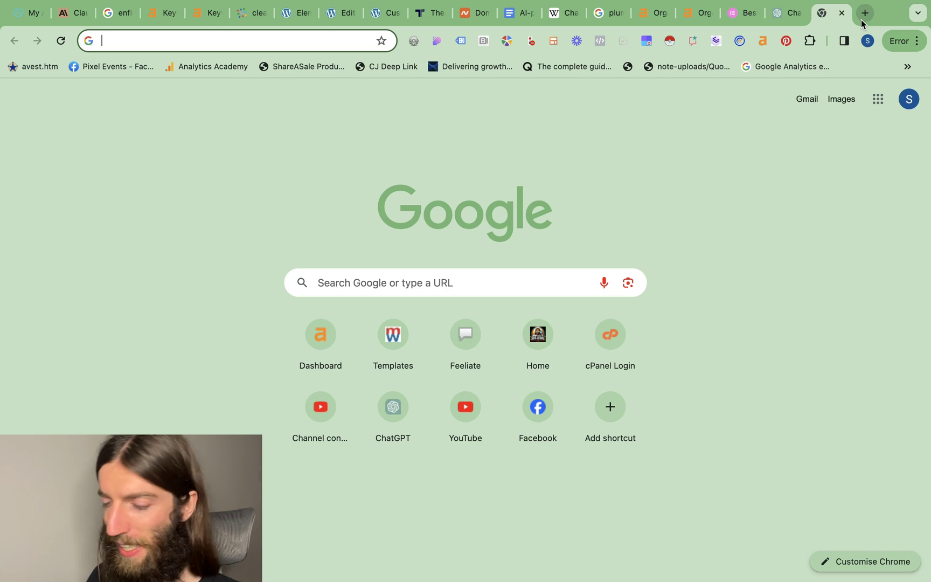
Compress the hero screenshot on tinyjpg.com from 268.5 KB to 159.4 KB and download it
text(tinyjpg)
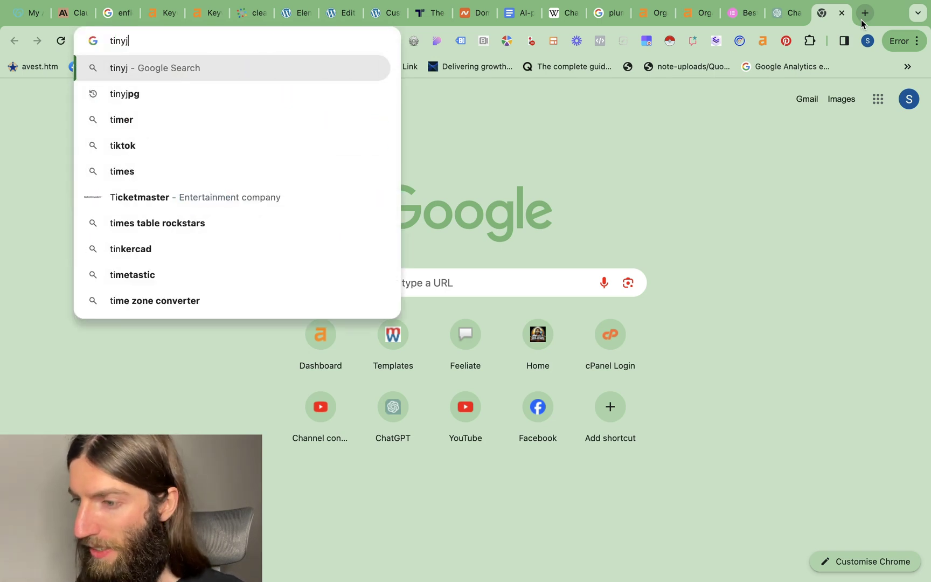
key(Return)
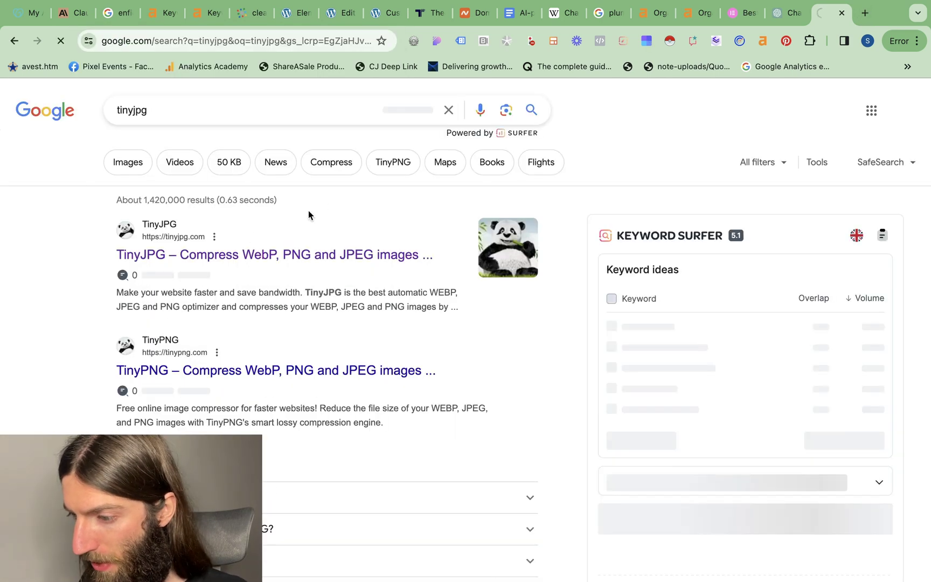
click(237, 251)
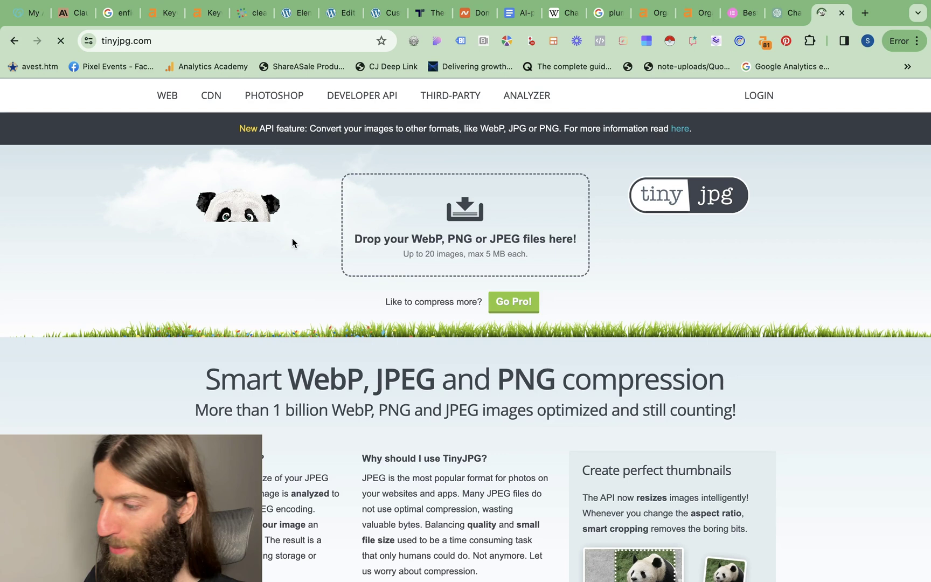
key(super+v)
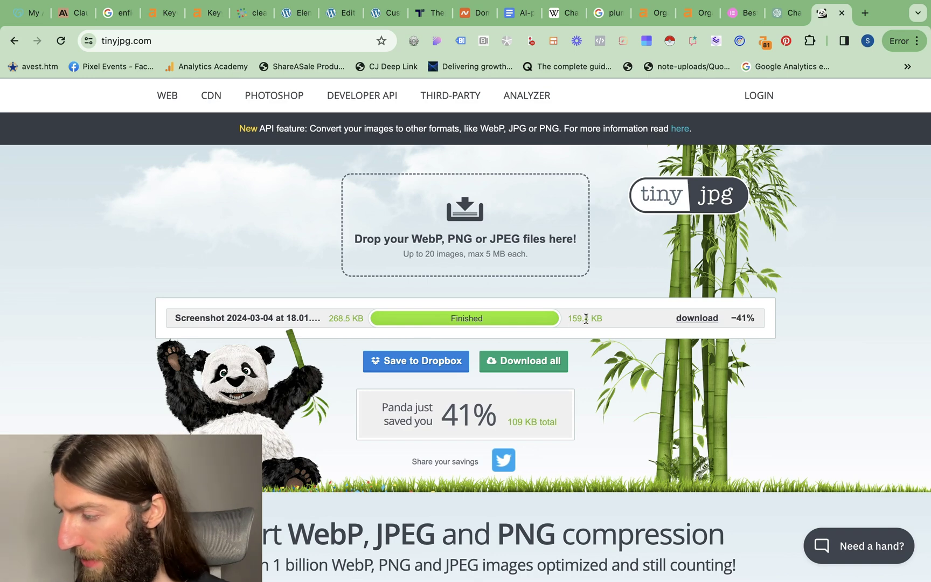
click(674, 315)
key(super+8)
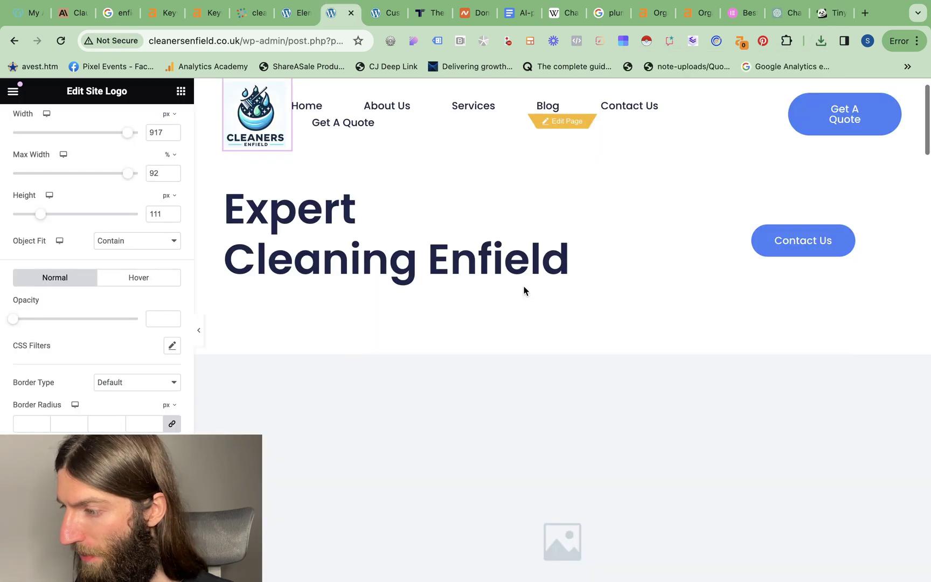
Select the empty image section below the hero and show its background style settings
scroll(524, 291, down, 8)
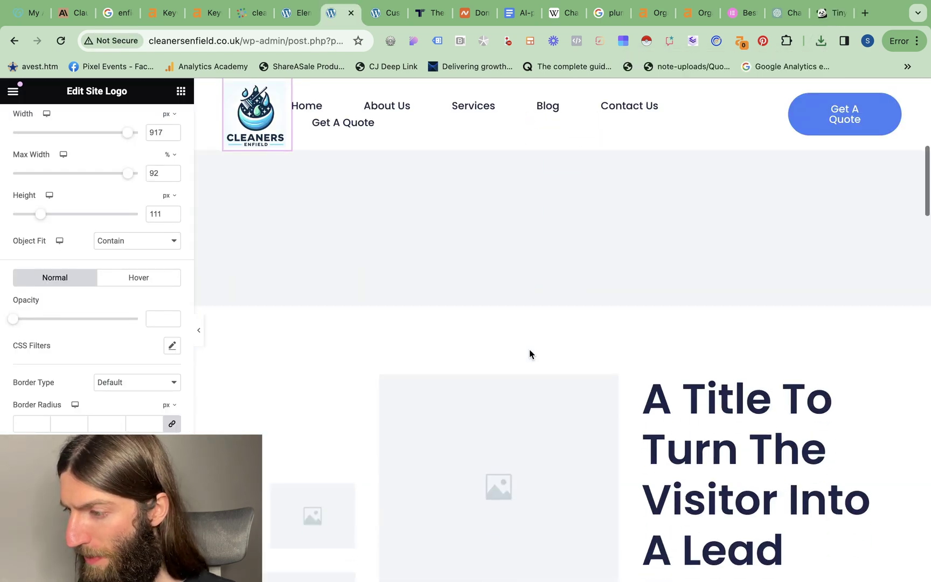
scroll(530, 354, up, 8)
click(561, 164)
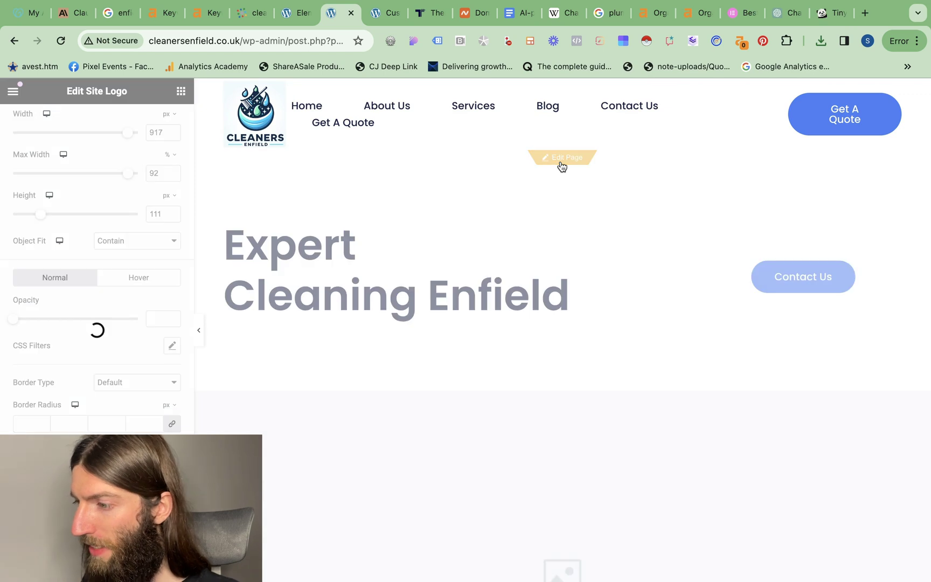
click(560, 213)
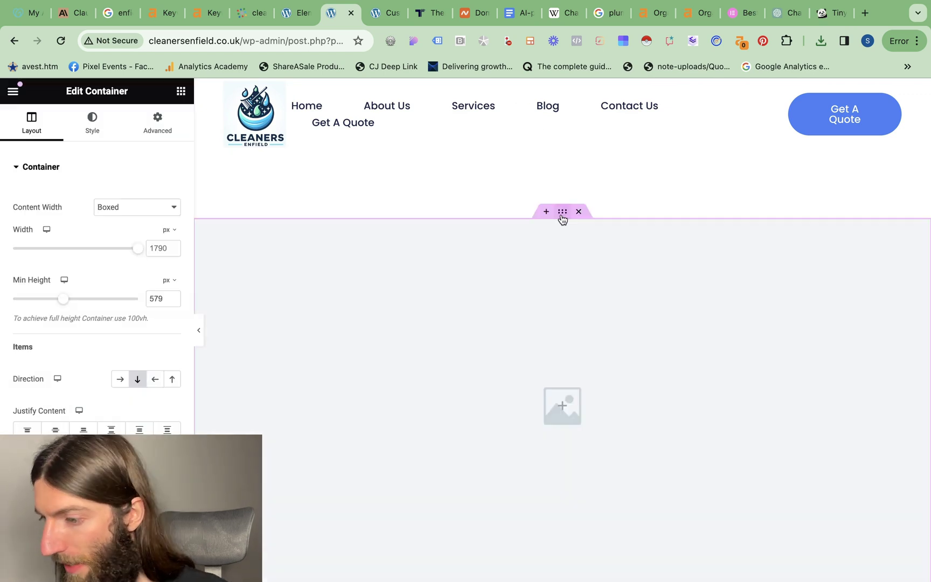
scroll(511, 409, down, 4)
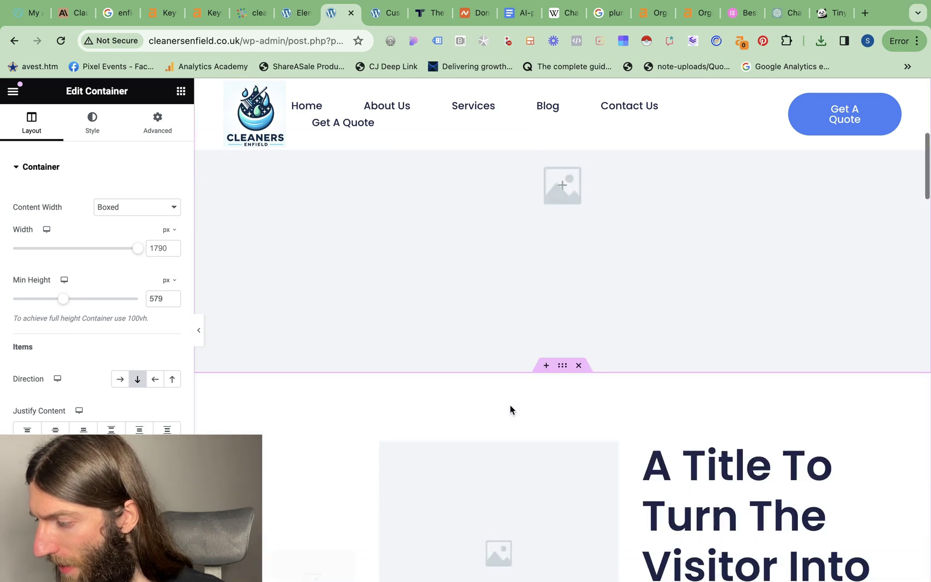
scroll(544, 315, up, 2)
click(92, 127)
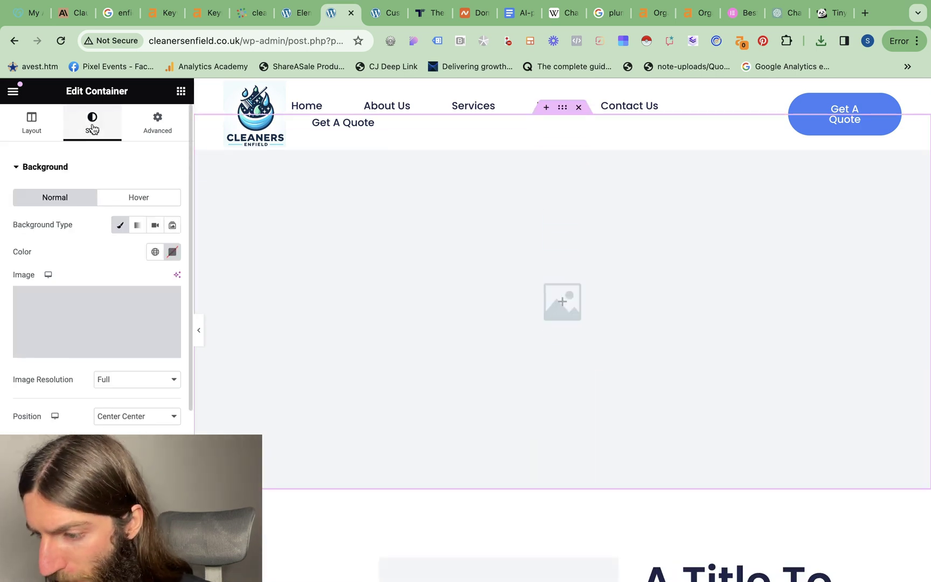
Replace the section's background image by uploading Screenshot 2024-03-04 at 18.01.29.jpg
mouse_move(93, 322)
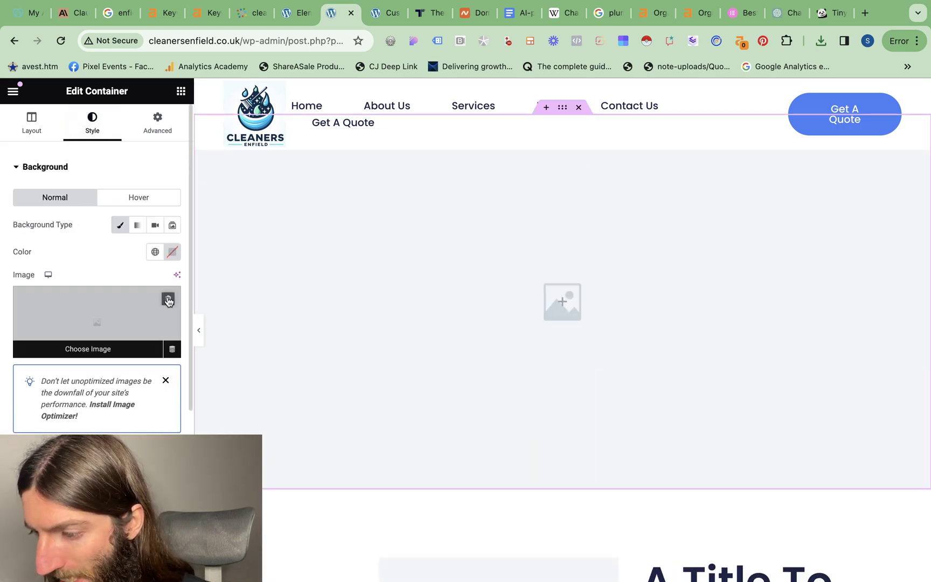
click(168, 301)
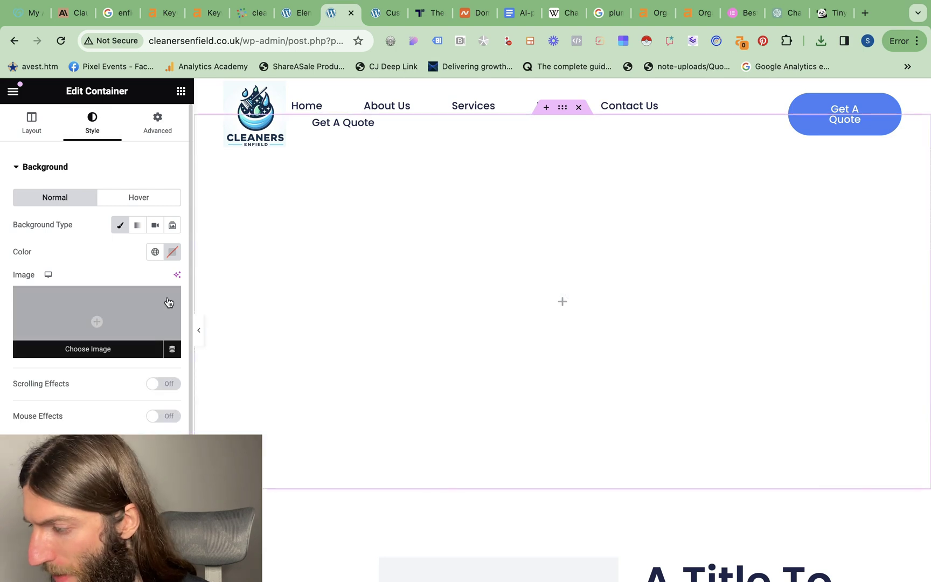
click(72, 312)
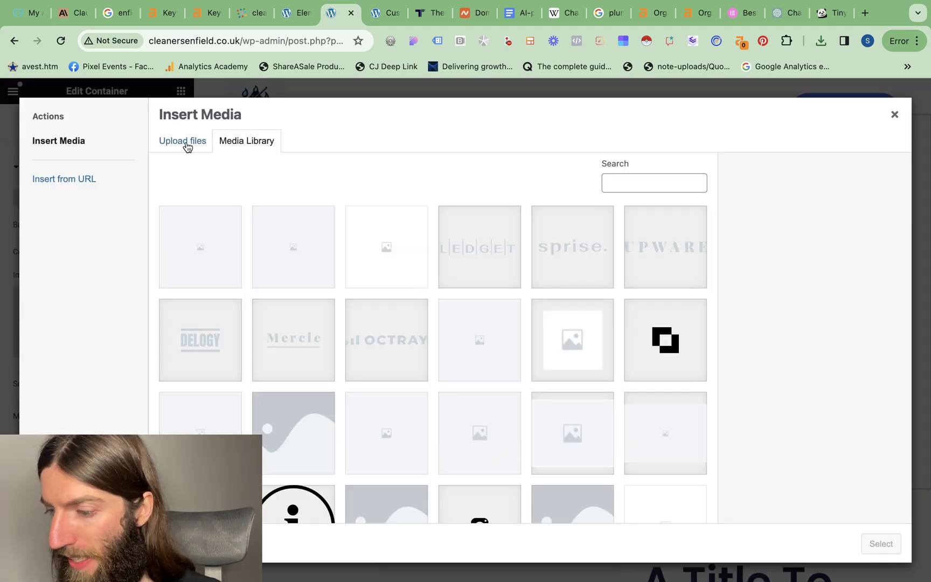
click(183, 141)
click(549, 338)
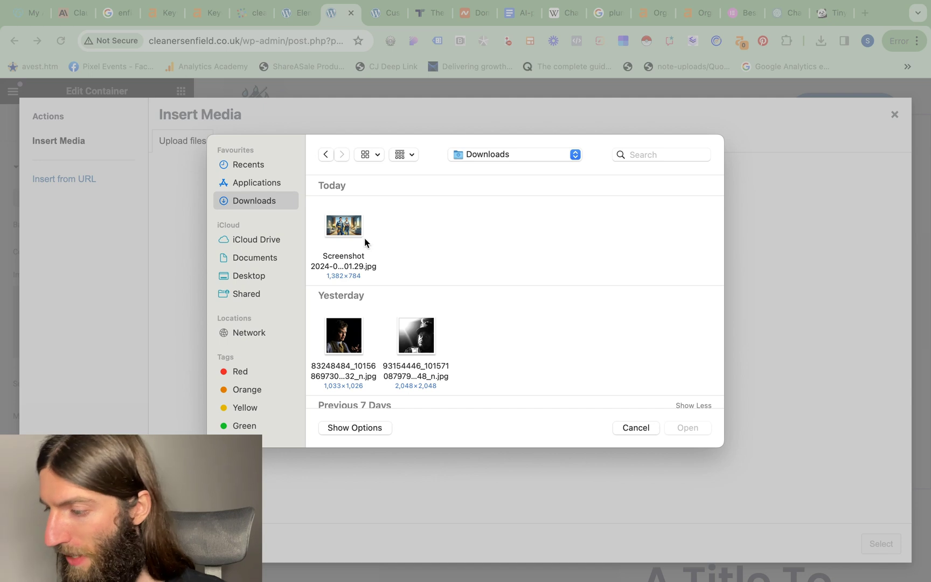
click(363, 237)
click(687, 427)
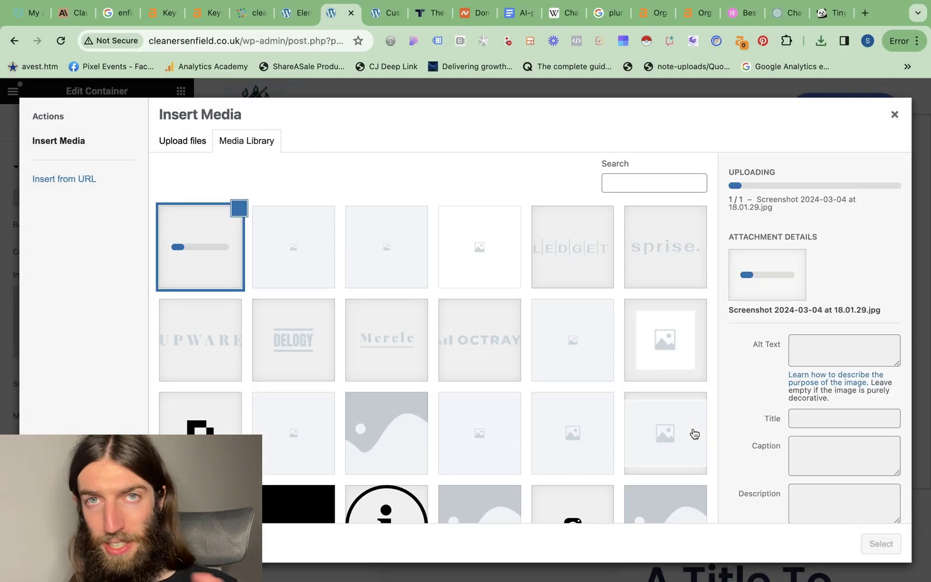
key(Escape)
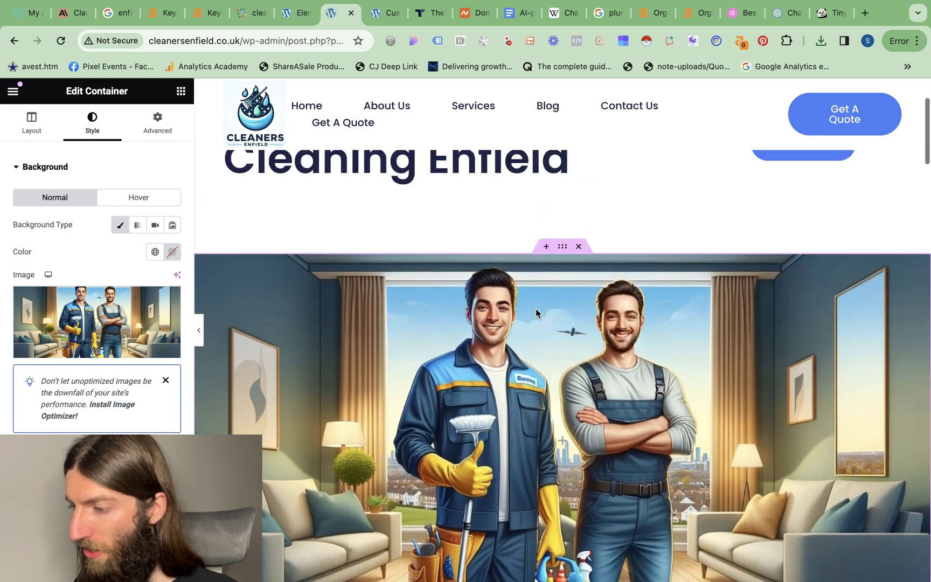
scroll(536, 308, up, 3)
scroll(535, 311, down, 3)
scroll(535, 308, down, 2)
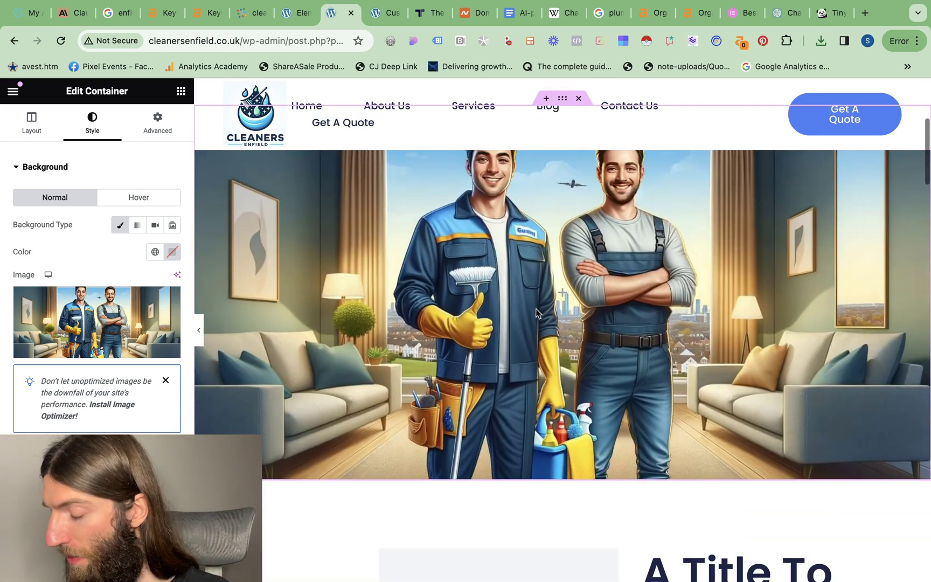
scroll(536, 308, up, 3)
scroll(612, 382, down, 8)
scroll(613, 383, up, 8)
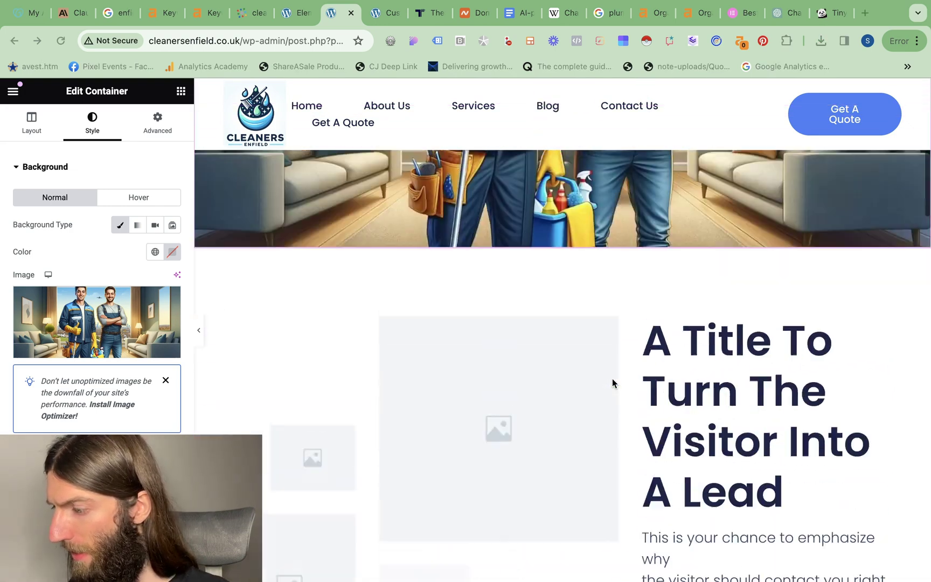
scroll(470, 108, down, 10)
scroll(470, 107, down, 3)
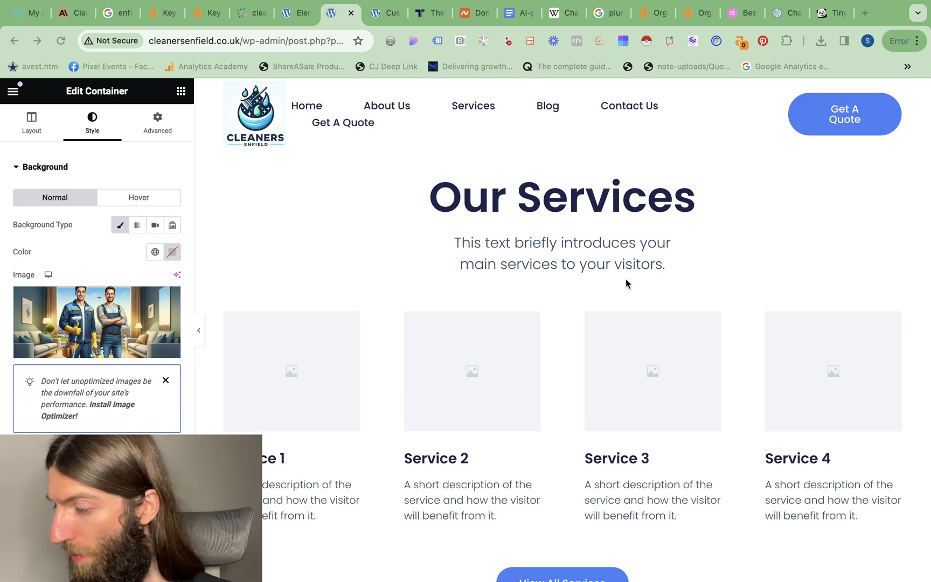
scroll(625, 279, down, 2)
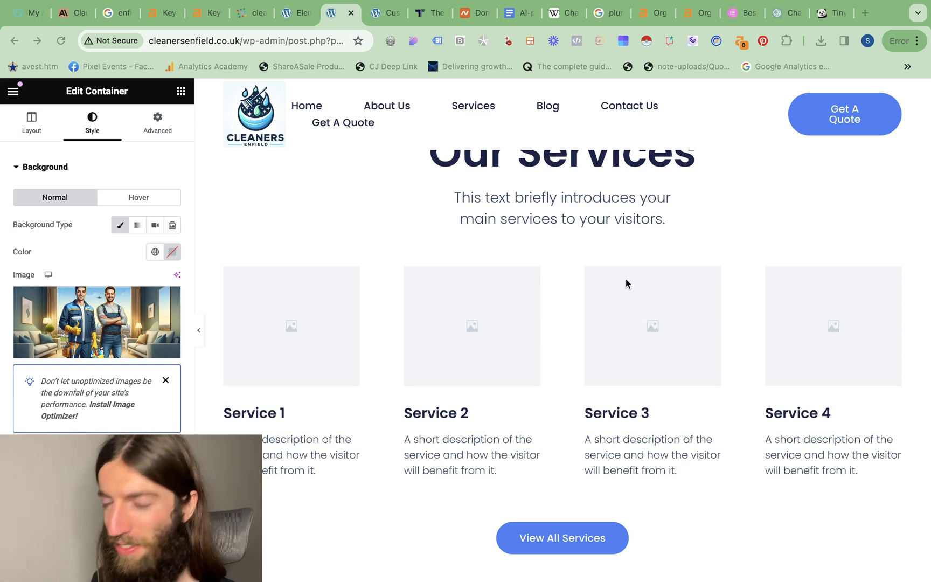
scroll(515, 457, down, 10)
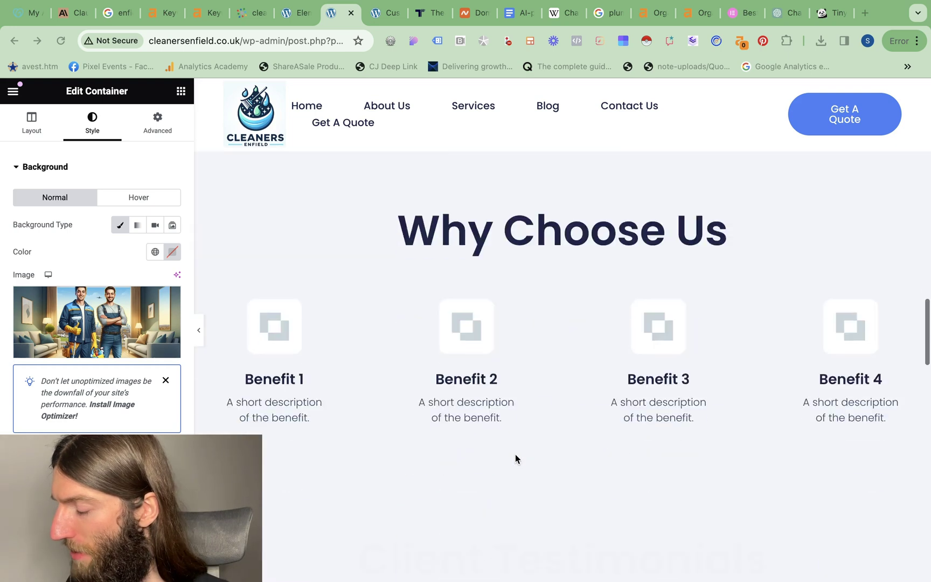
scroll(515, 457, down, 15)
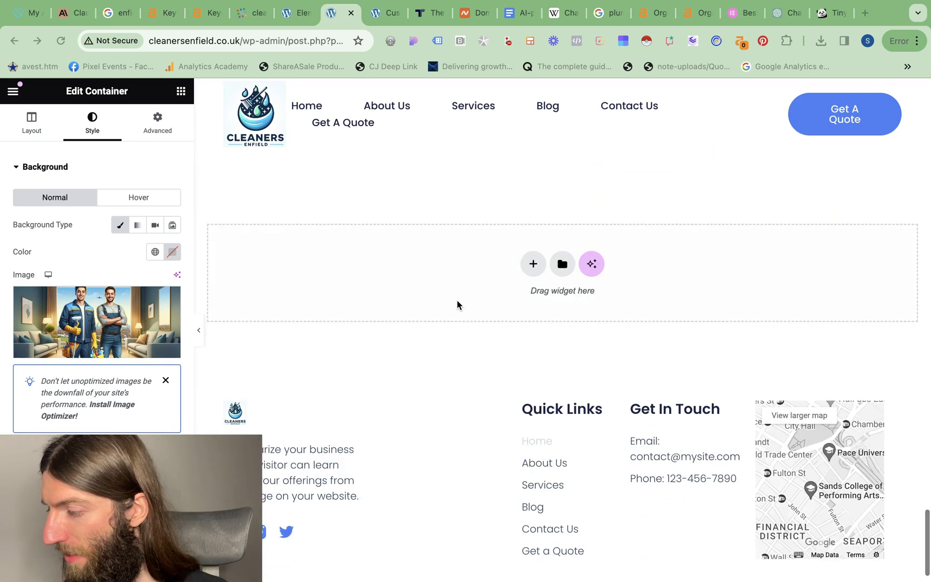
scroll(456, 260, up, 15)
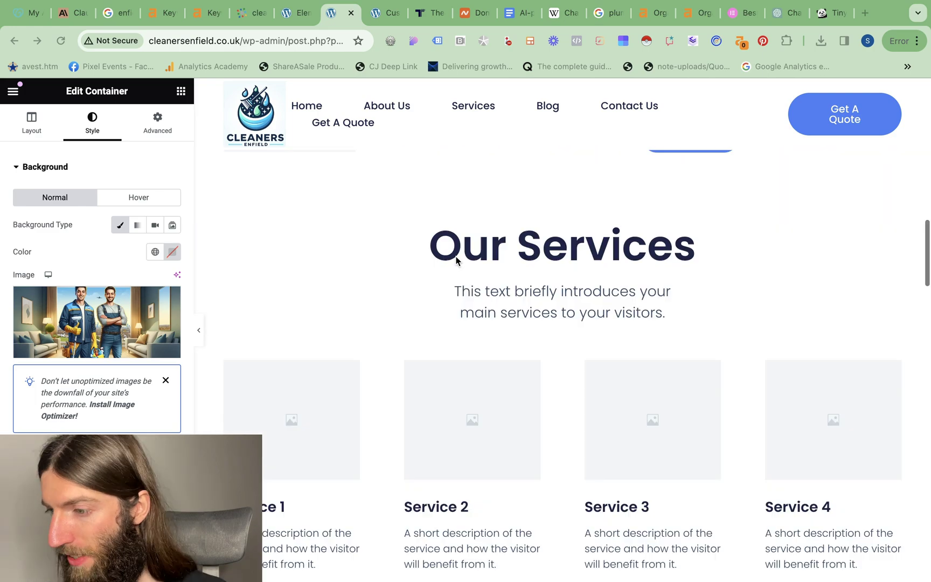
scroll(456, 261, down, 2)
scroll(455, 261, up, 10)
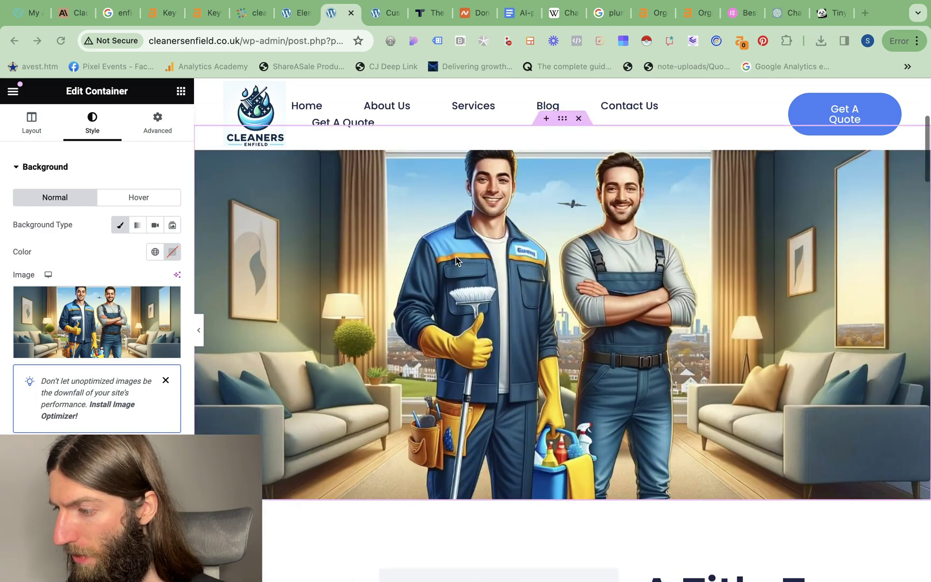
scroll(456, 260, up, 5)
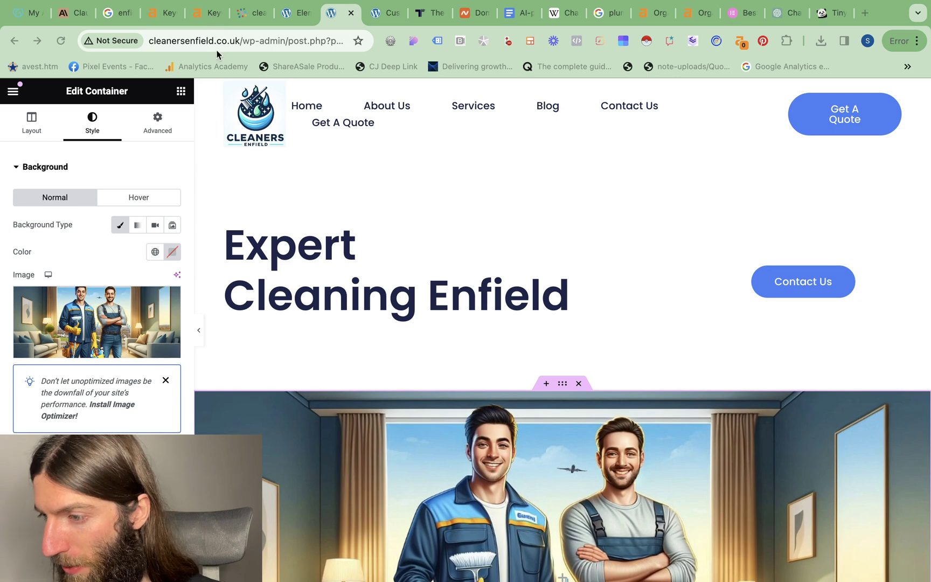
drag(215, 41, 155, 41)
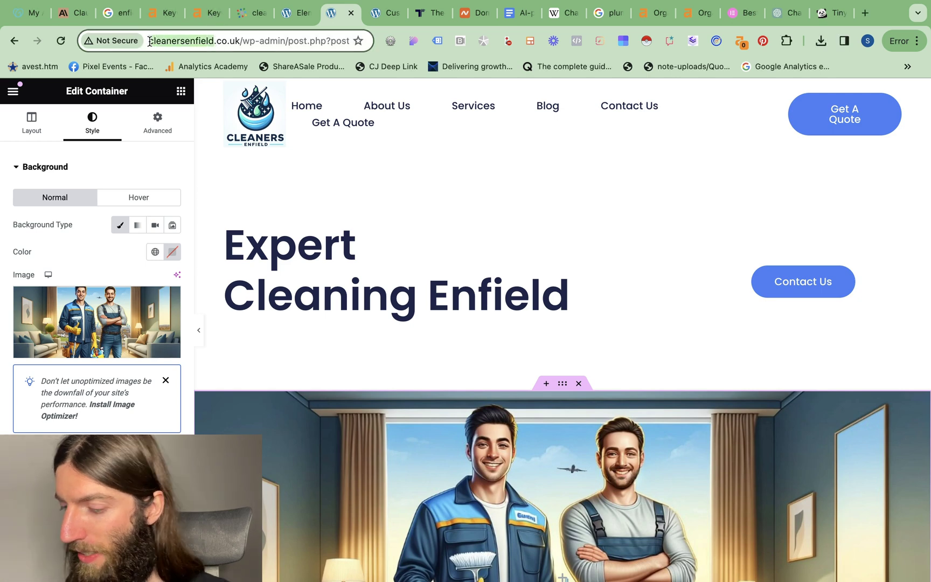
Open app.surferseo.com and add 'cleaners enfield' as the target keyword
click(863, 18)
text(app.surferseo.com)
key(Return)
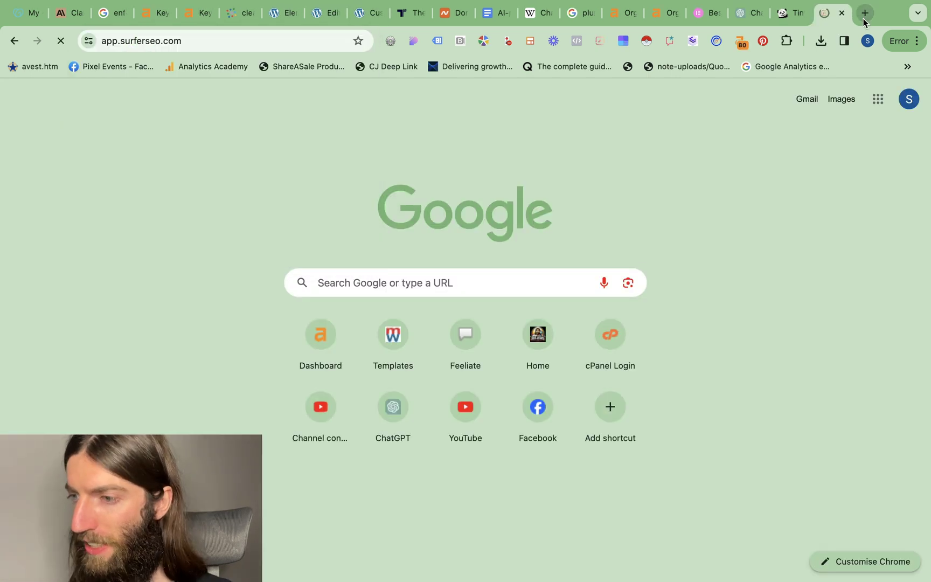
text(cleanersenfield)
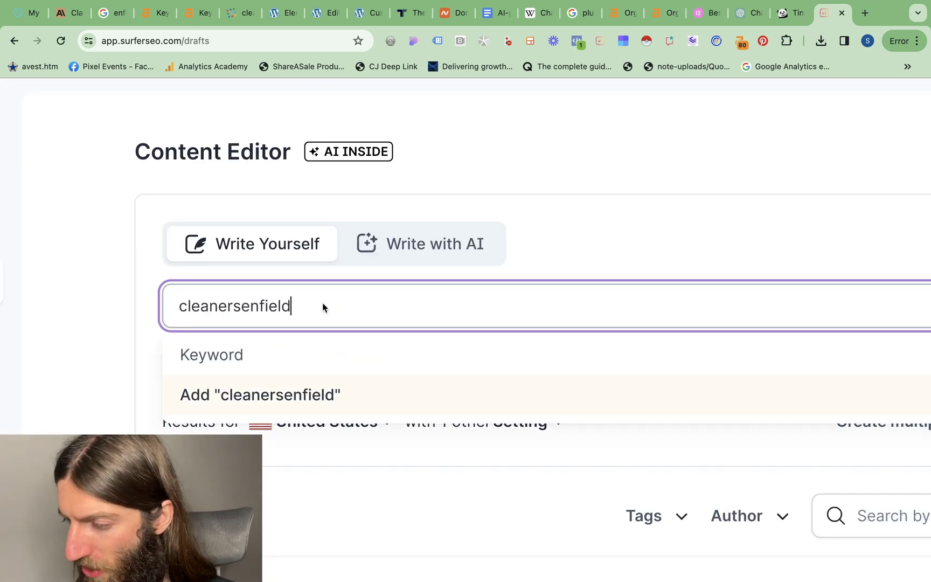
click(239, 306)
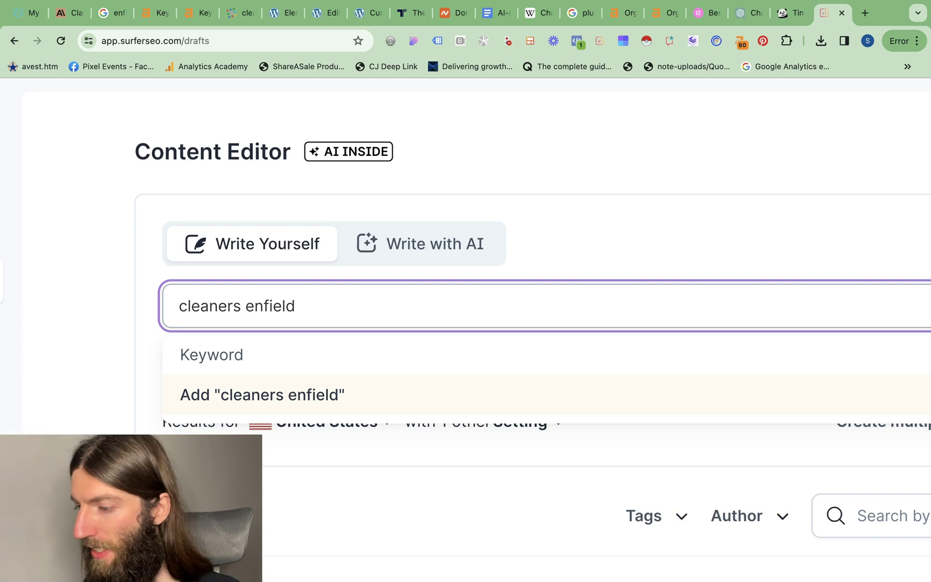
click(364, 395)
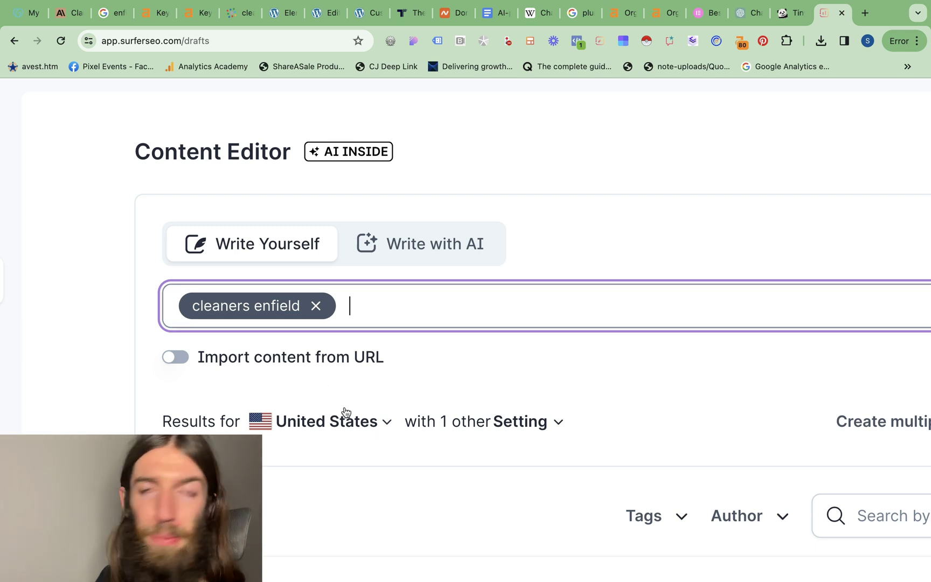
Set the search location to London and create the Content Editor draft
click(346, 415)
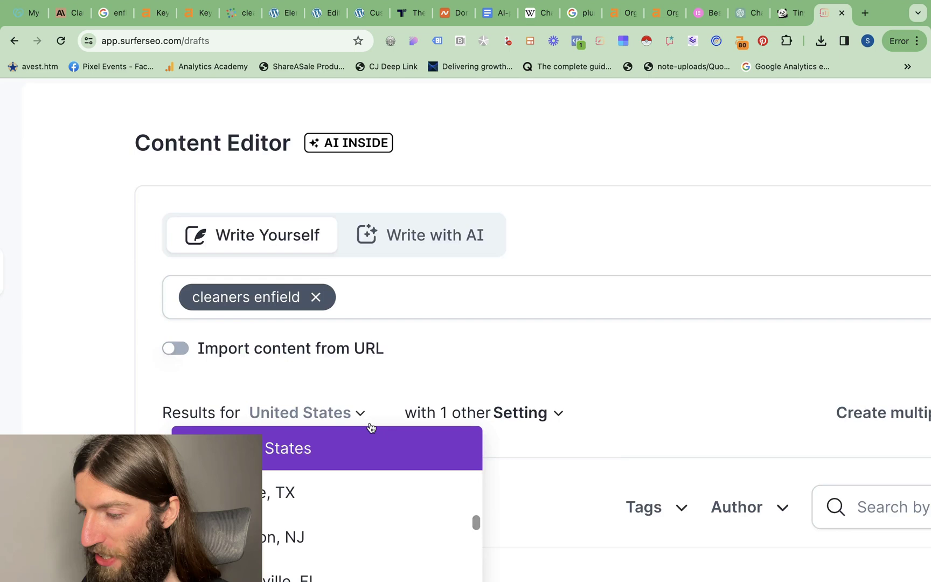
text(london)
click(283, 371)
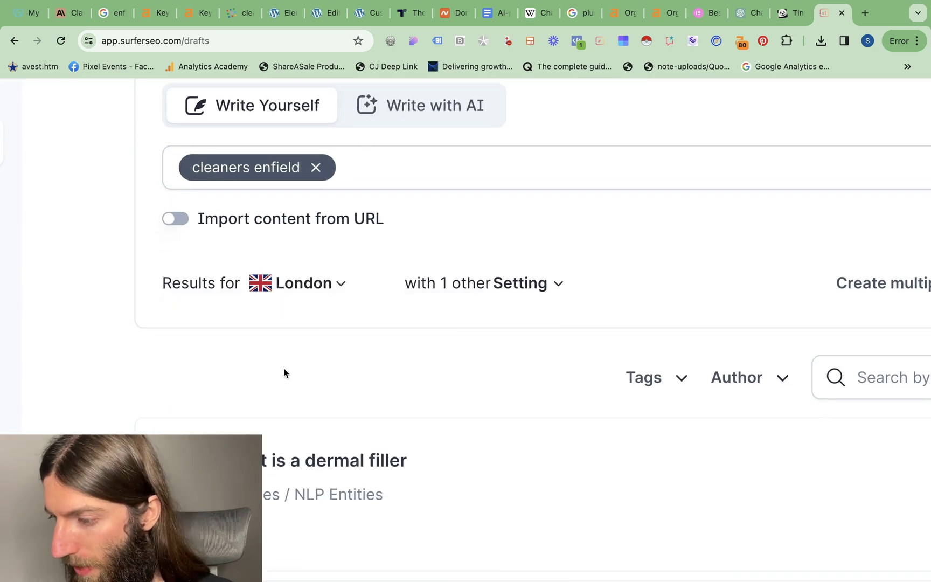
key(Return)
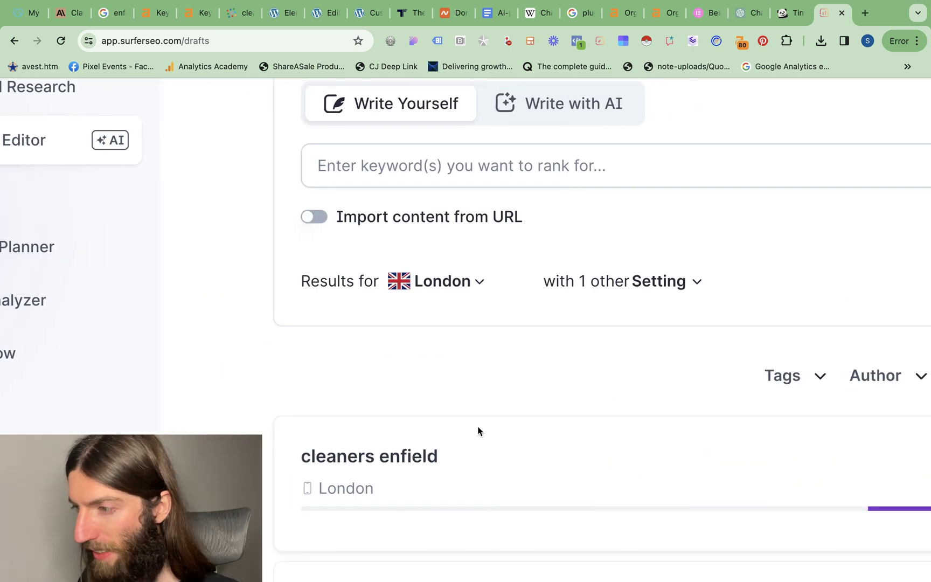
click(330, 14)
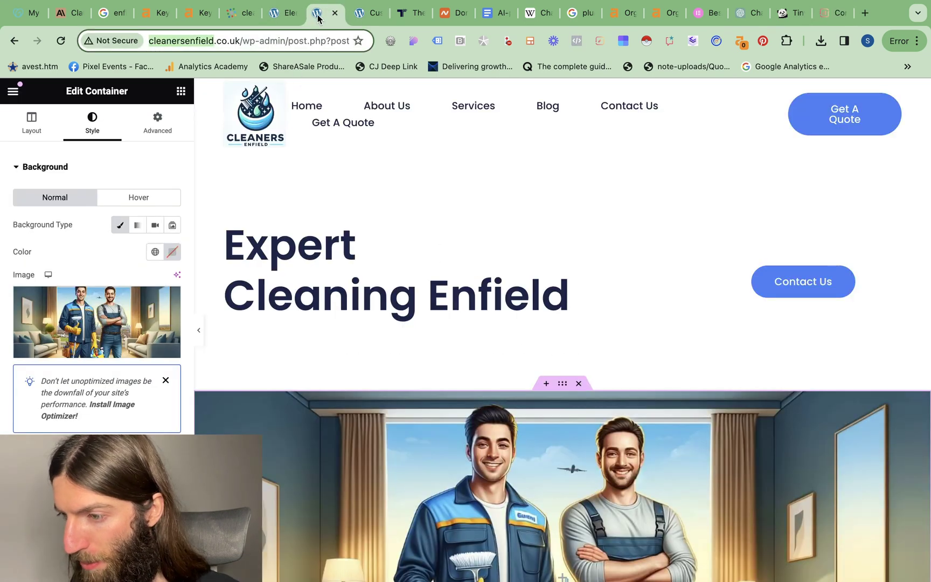
Leave the Elementor editor for the WordPress admin dashboard at /wp-admin/
drag(289, 40, 452, 43)
key(BackSpace)
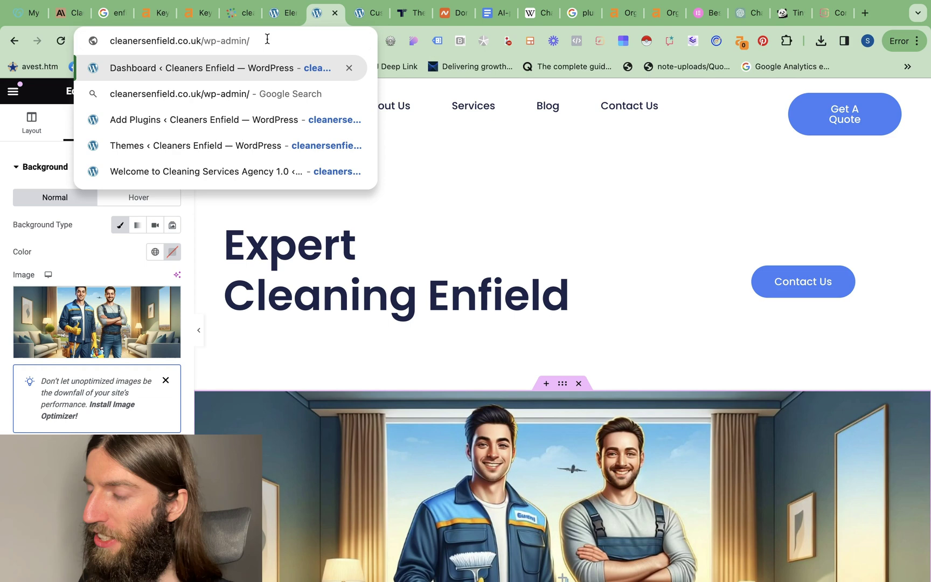
key(Return)
key(Escape)
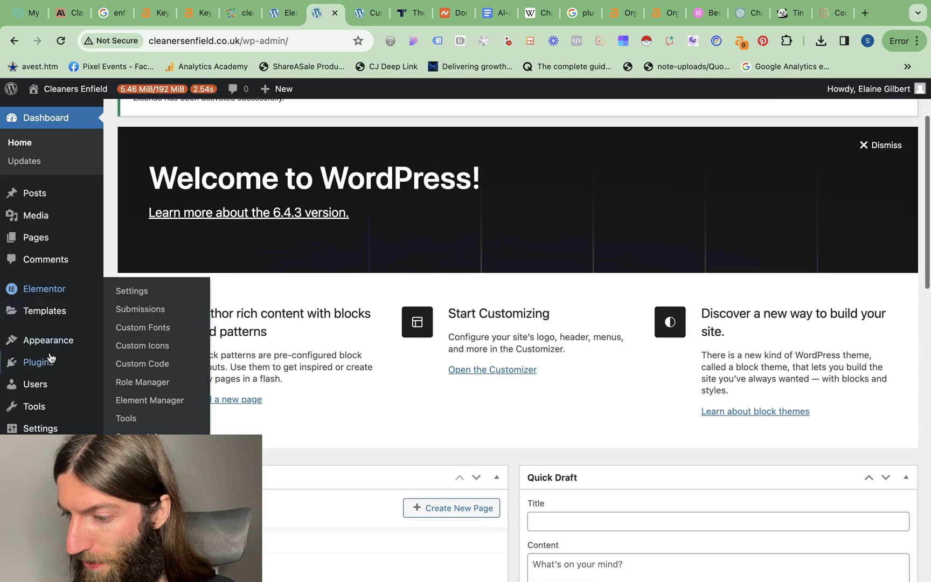
Search the plugin directory for 'yoast' and install Yoast SEO
click(140, 384)
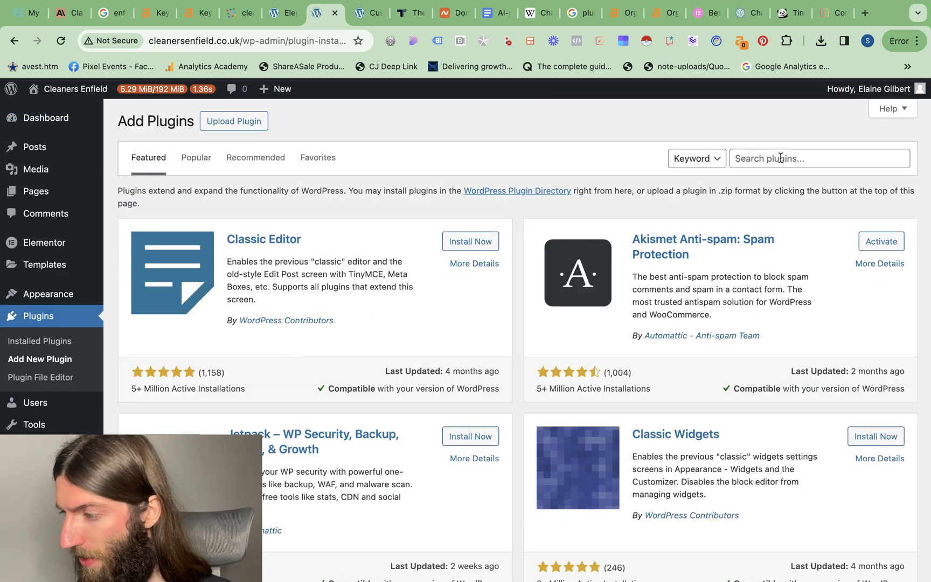
click(780, 158)
text(yoast)
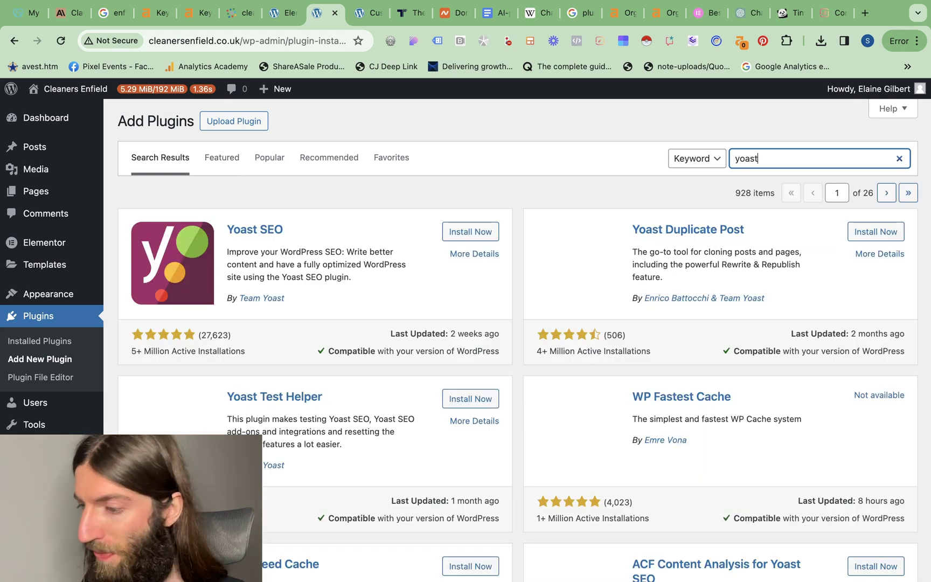
scroll(460, 319, down, 2)
scroll(460, 320, up, 1)
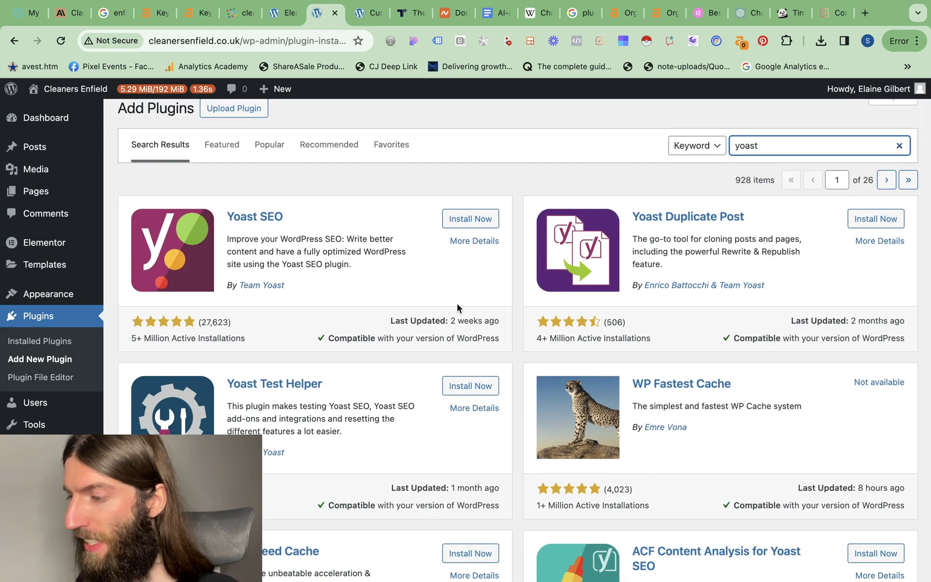
click(468, 219)
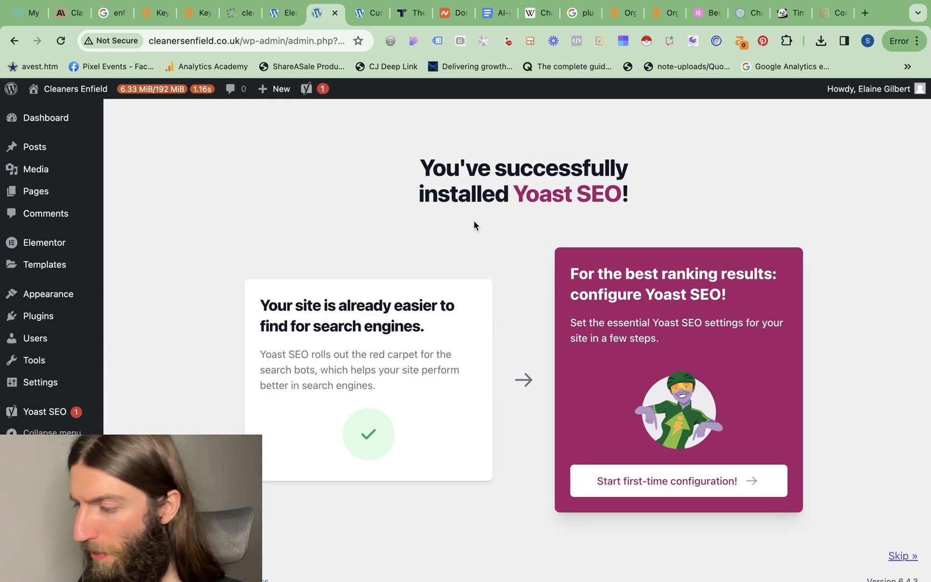
Start Yoast's first-time configuration, run SEO data optimization, and continue to Site Representation
scroll(566, 350, down, 1)
click(659, 472)
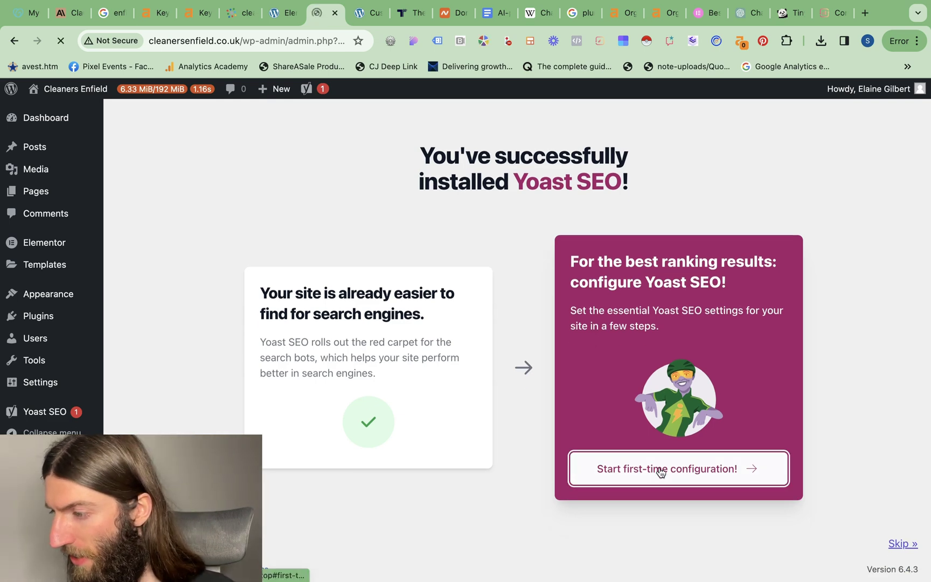
click(230, 305)
scroll(353, 322, down, 2)
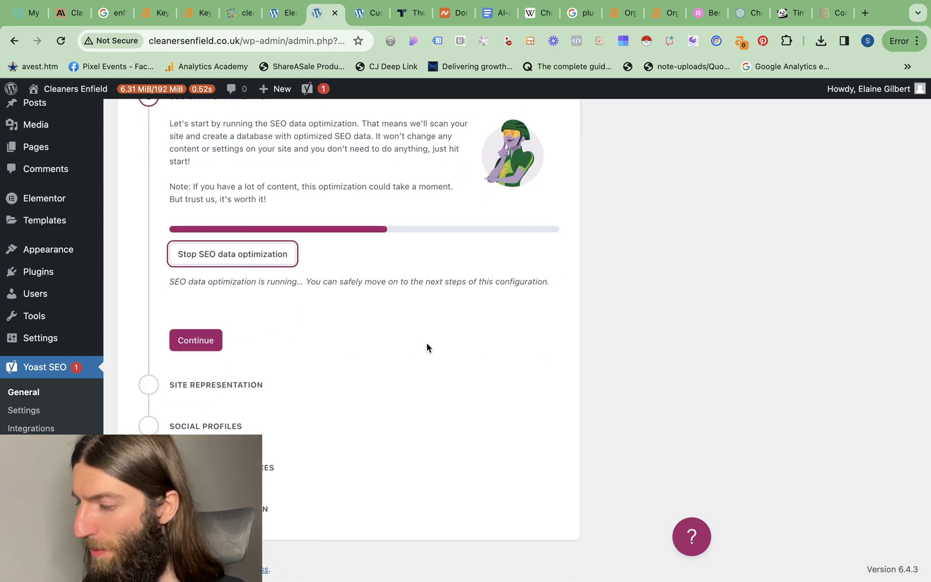
click(196, 340)
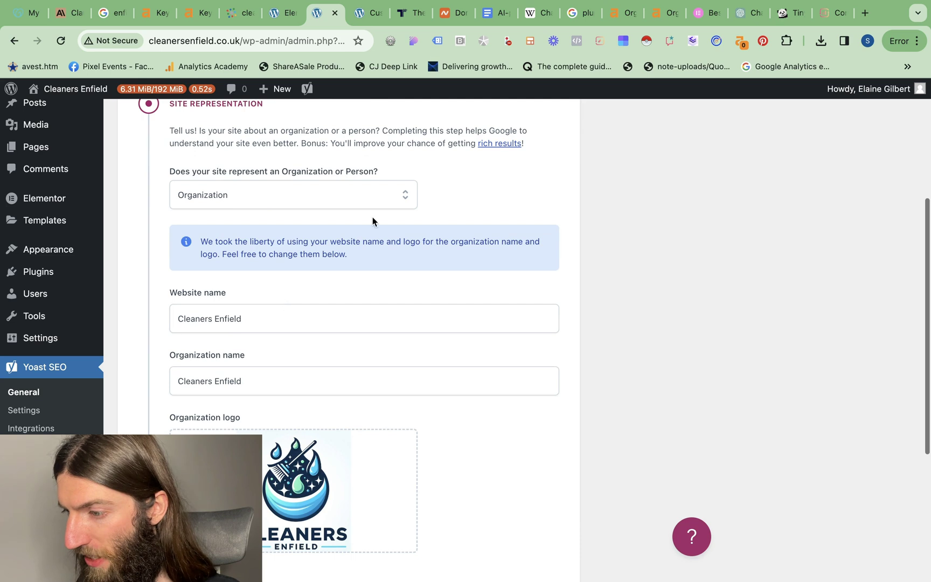
scroll(209, 320, down, 9)
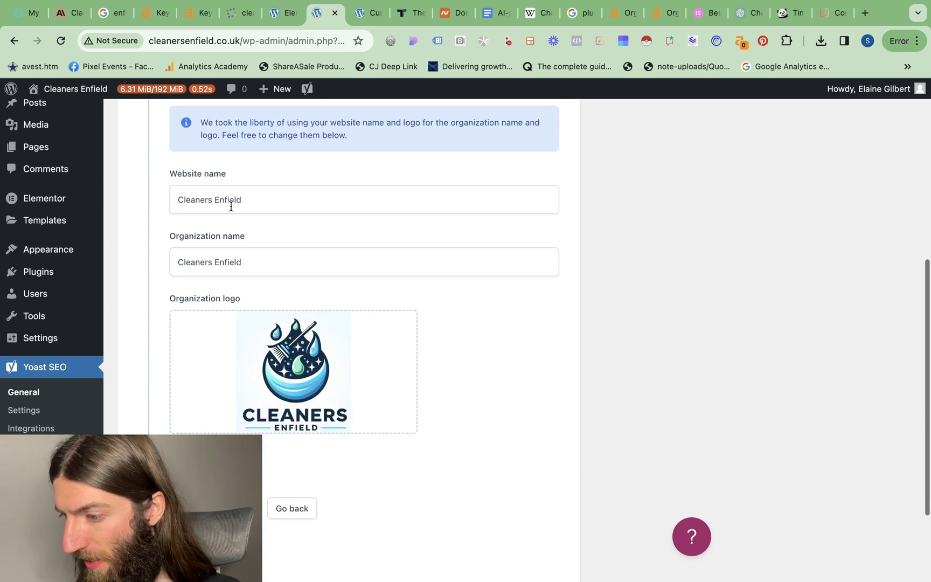
scroll(382, 345, up, 2)
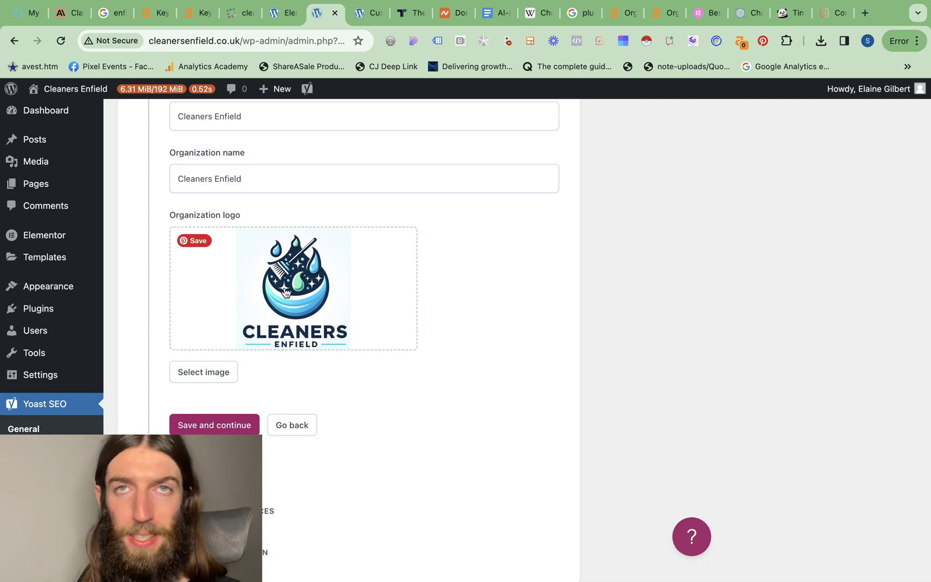
click(864, 13)
Search Google for 'cleaners enfield' and scroll through the local cleaning company results
text(clea)
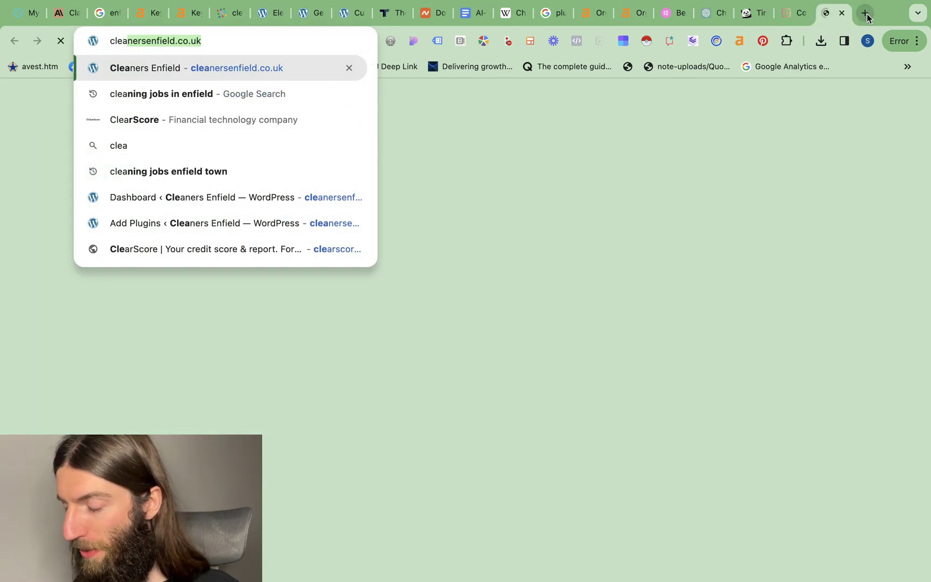
text(ners enfield)
key(Return)
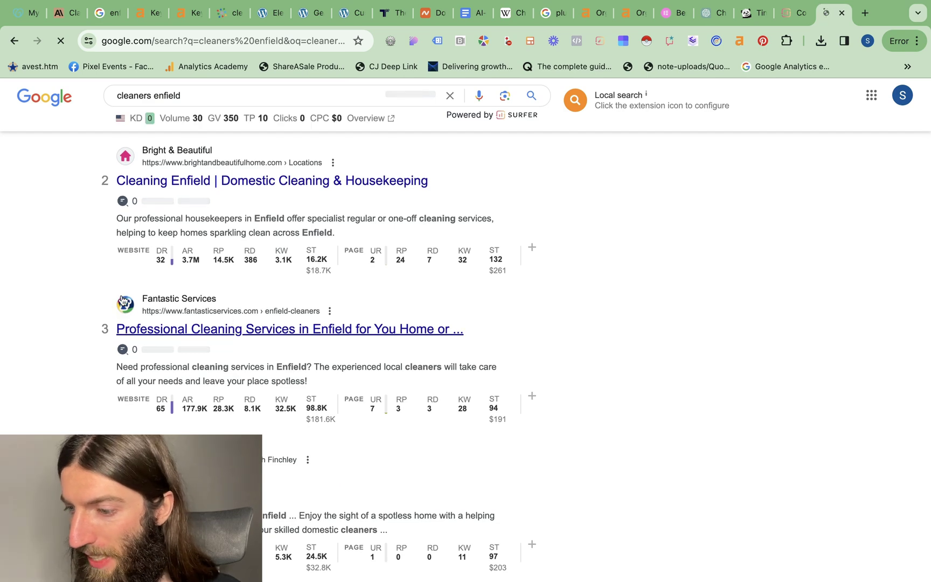
scroll(124, 302, down, 3)
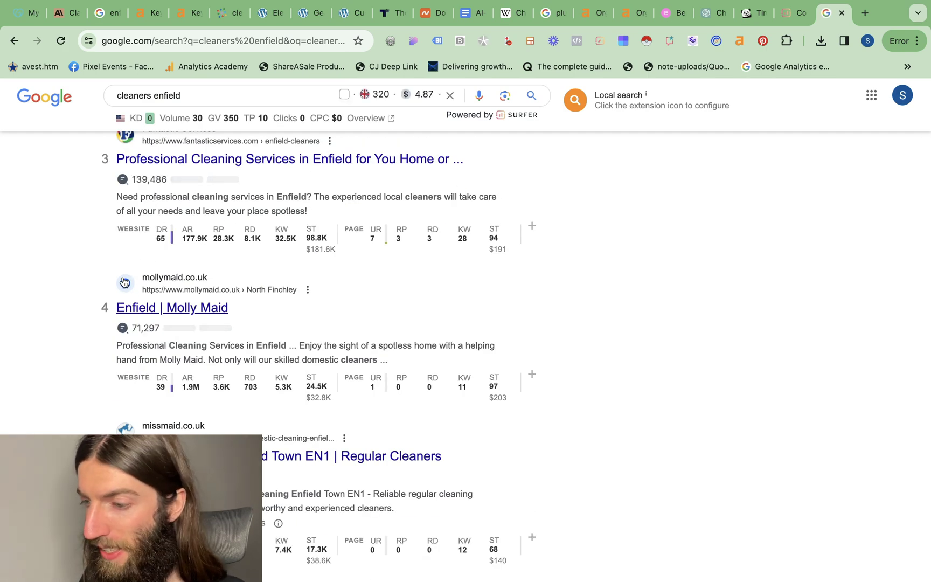
scroll(124, 282, down, 3)
scroll(323, 270, up, 10)
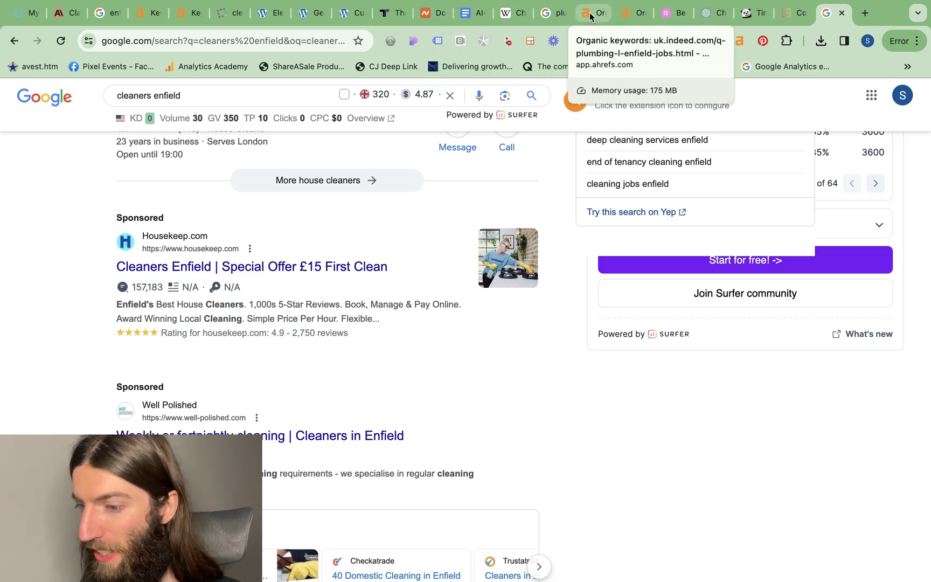
Save Yoast's Site Representation and Social Profiles steps to reach personal preferences
click(304, 12)
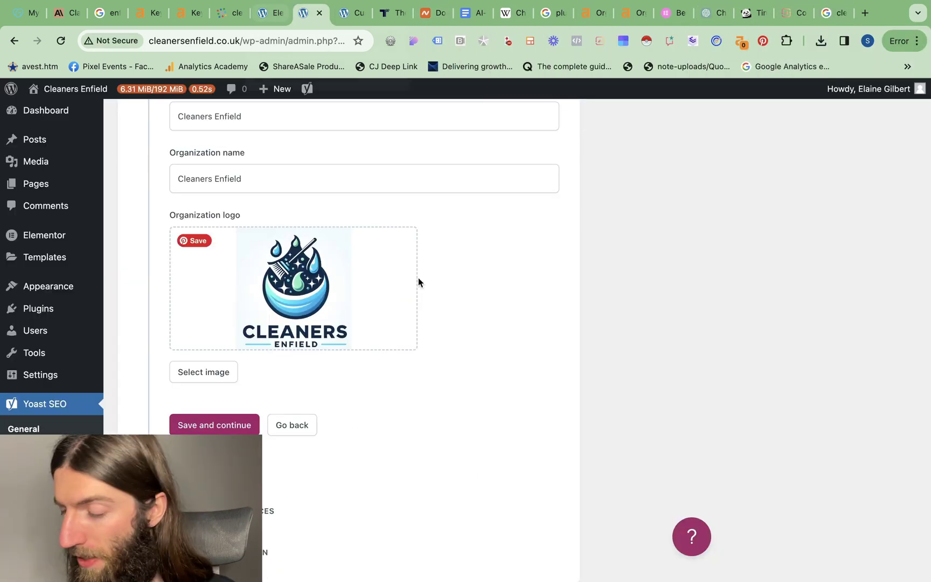
scroll(496, 306, down, 2)
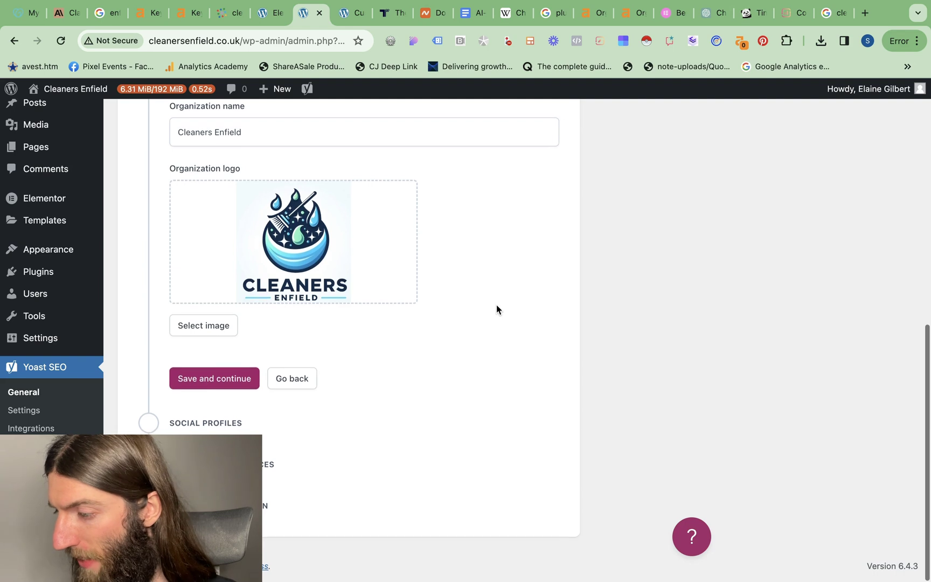
click(240, 384)
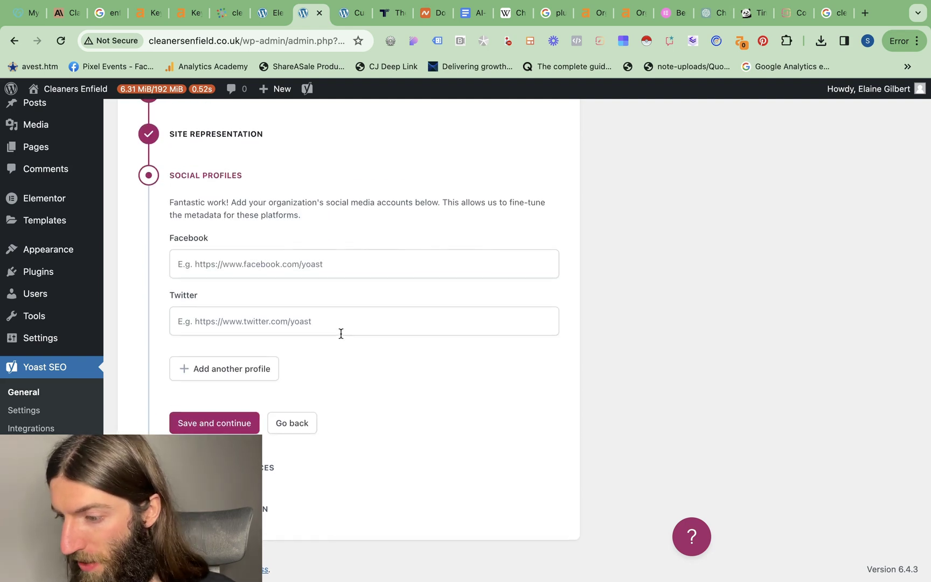
click(252, 423)
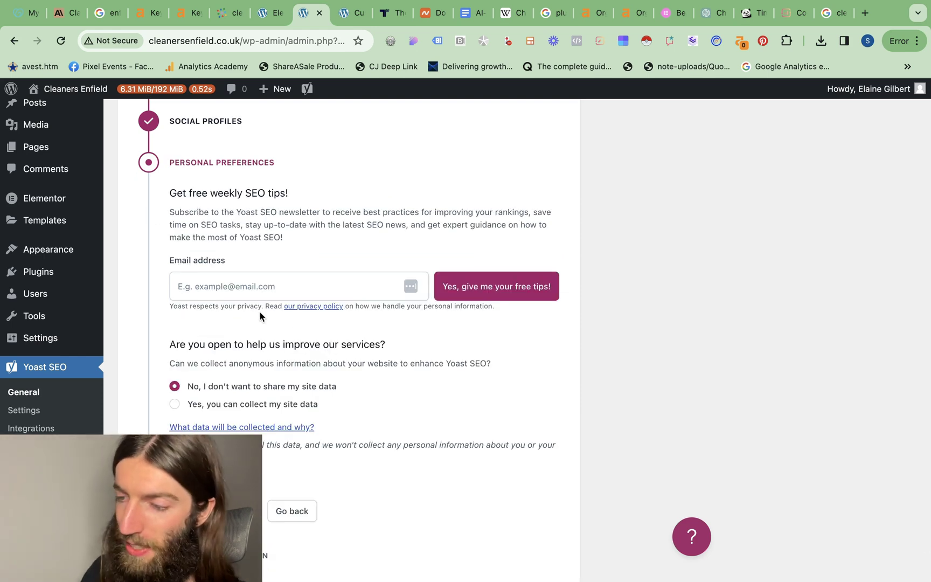
Load seojesus.com and open its Ranking Revelations newsletter page, scrolling to the headline
click(865, 12)
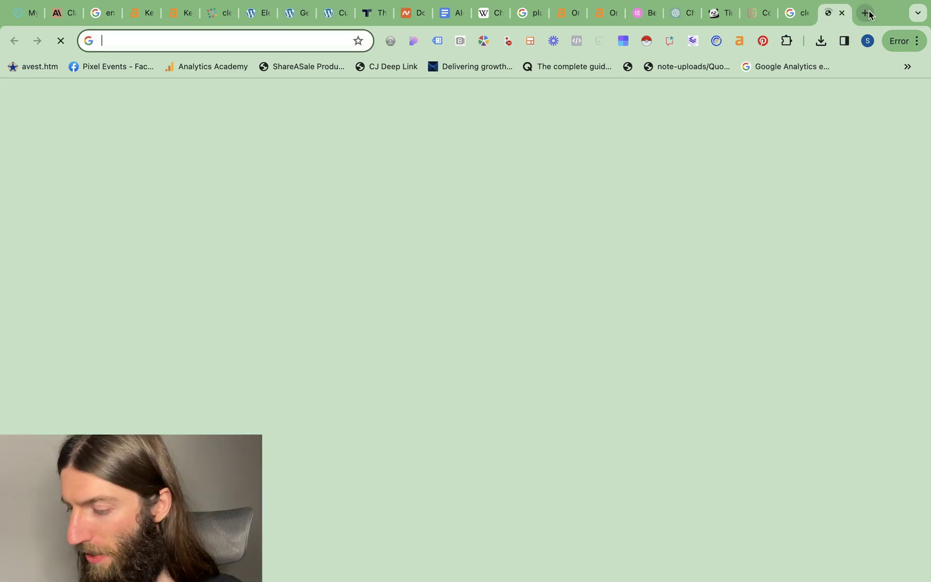
text(seo)
key(Return)
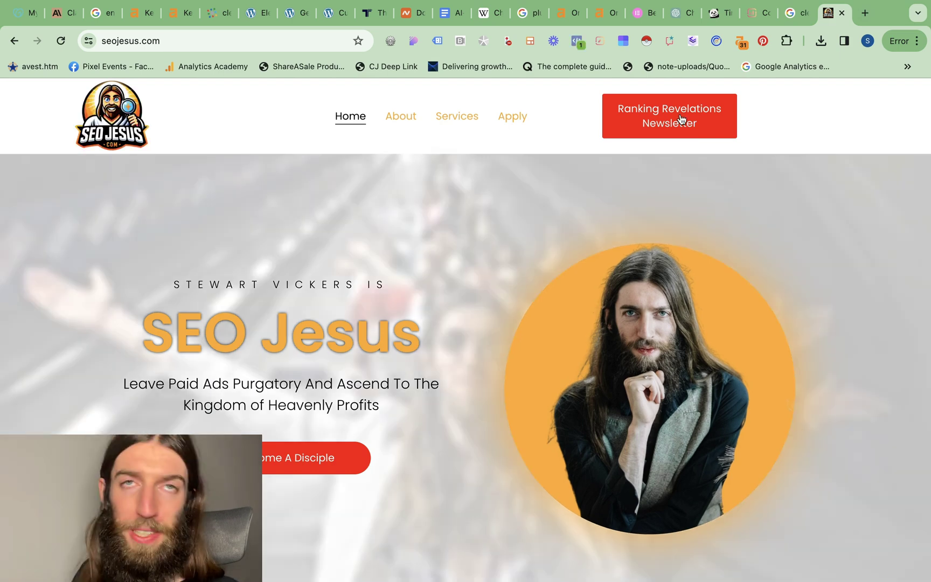
click(681, 119)
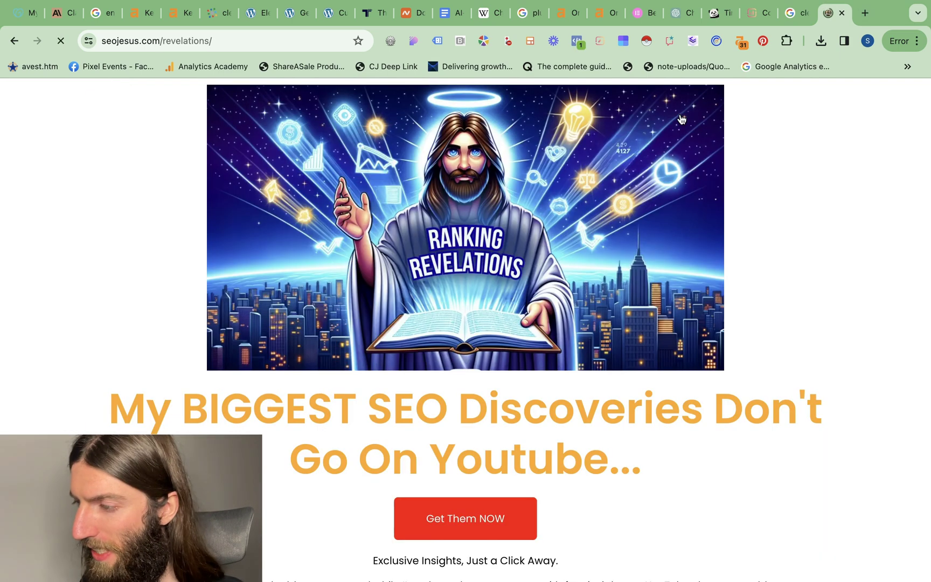
scroll(427, 436, down, 3)
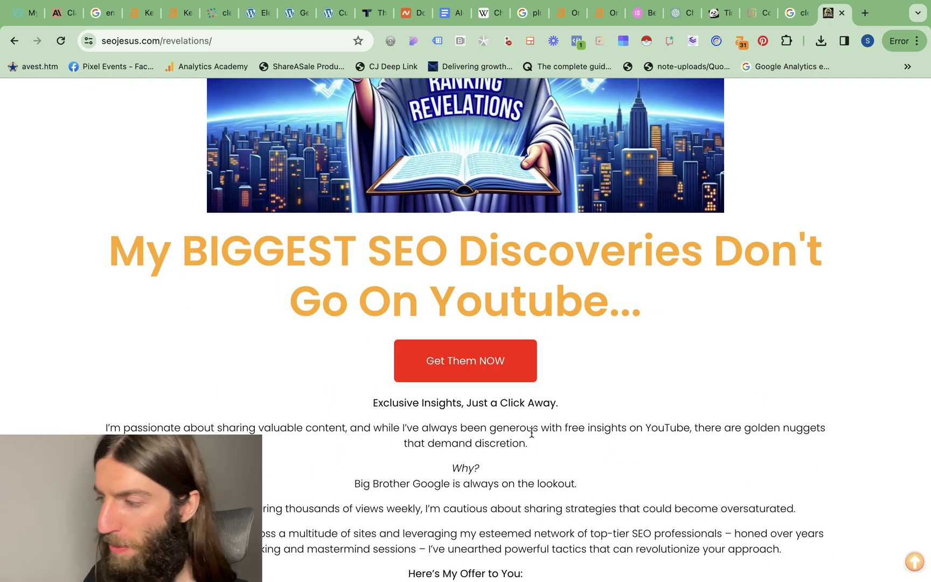
key(super+8)
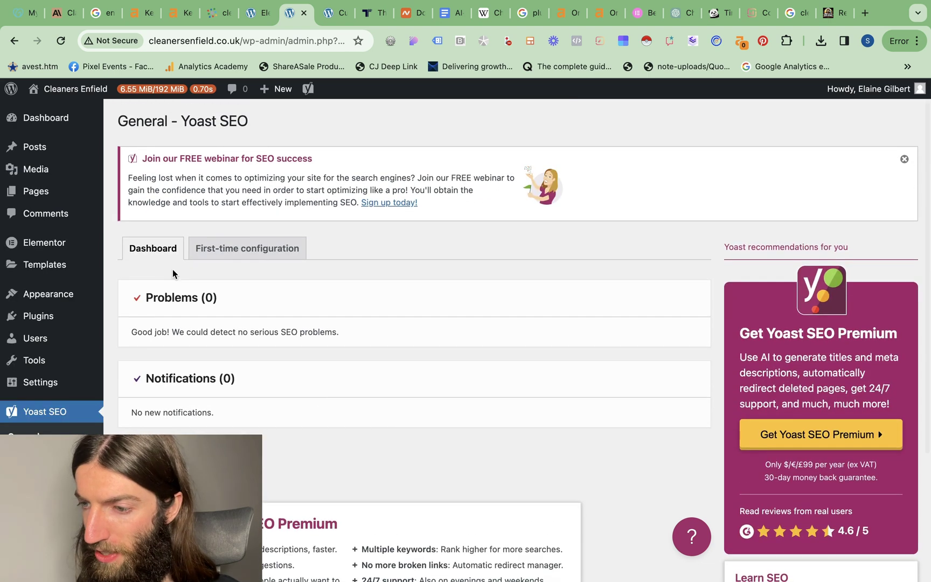
Start a new WordPress post from the Posts menu
mouse_move(62, 156)
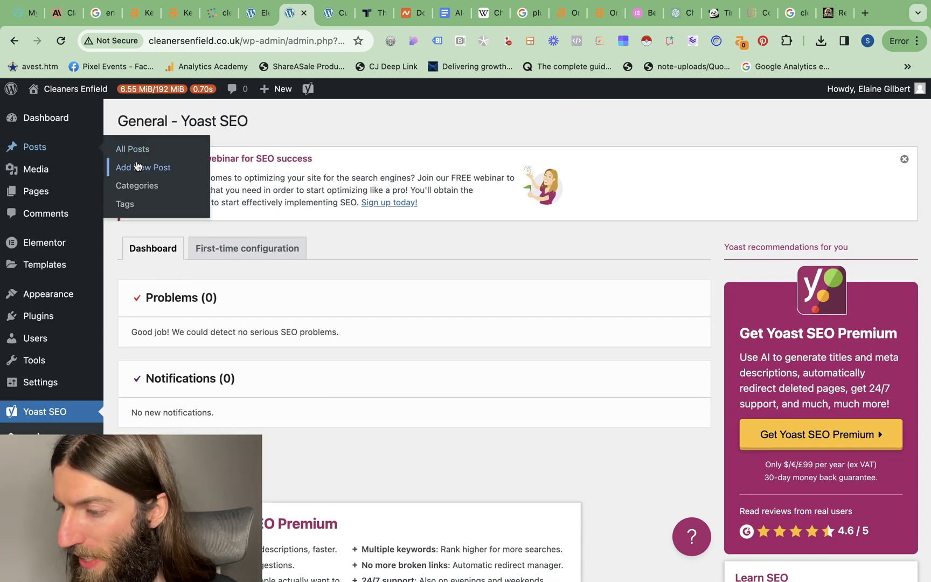
click(135, 166)
scroll(175, 245, down, 5)
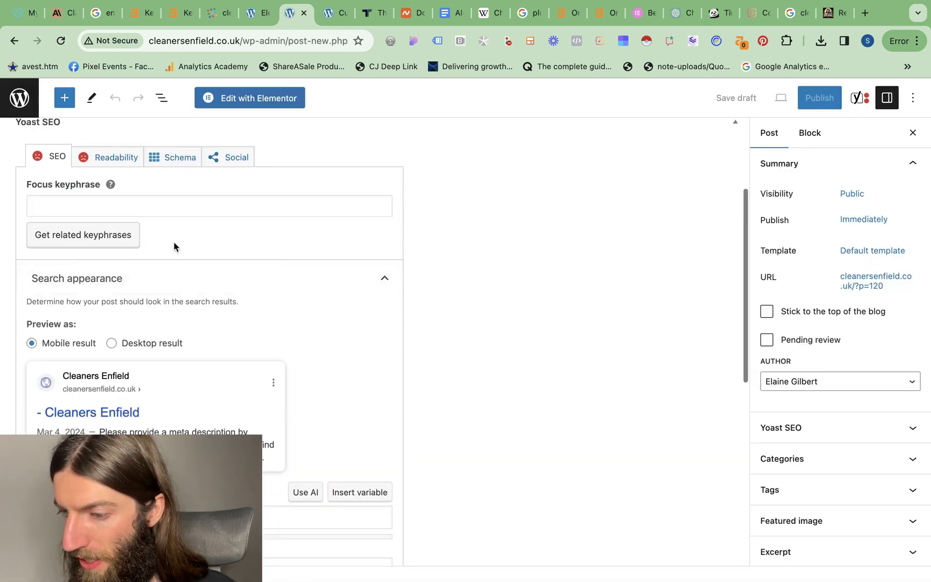
scroll(152, 284, down, 5)
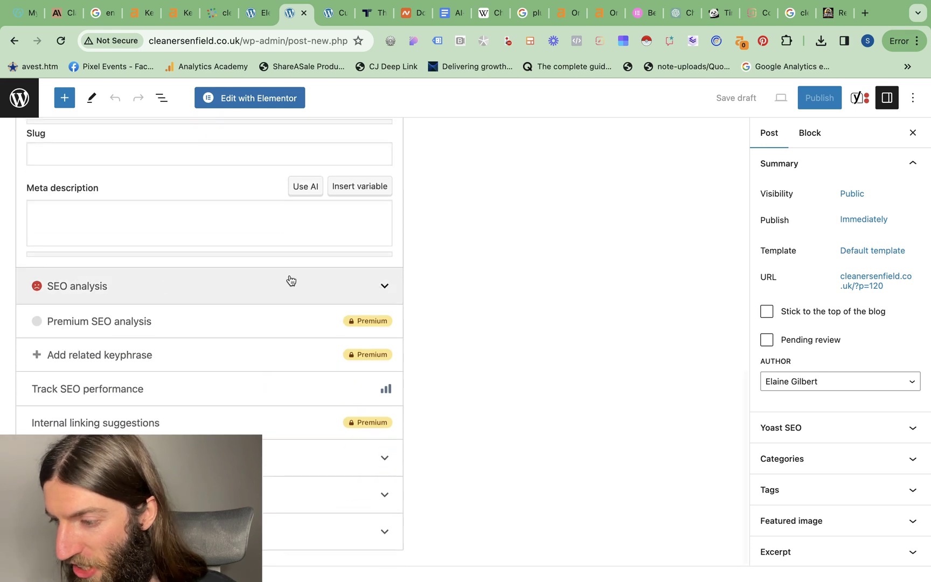
Expand the Yoast SEO analysis and highlight its 300-word minimum recommendation
click(384, 287)
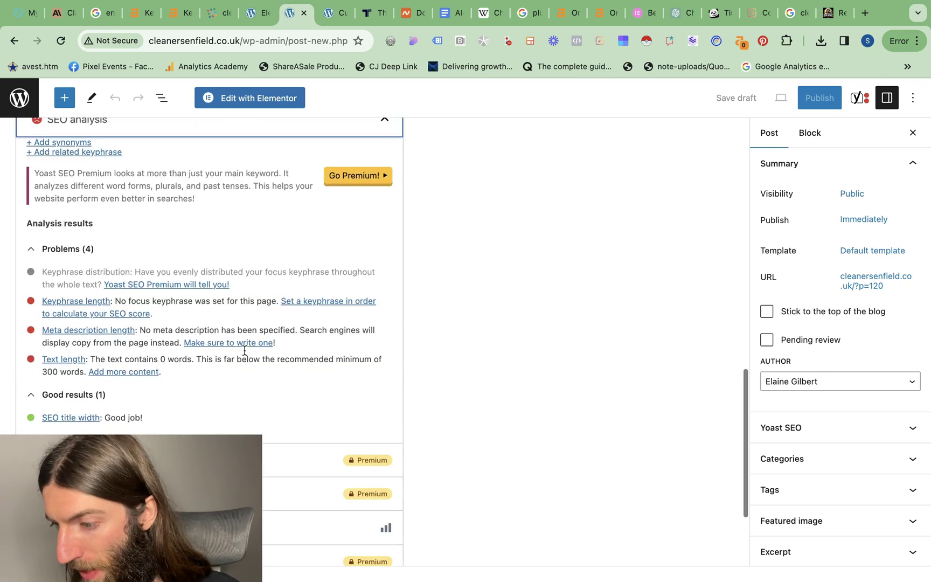
scroll(245, 349, down, 5)
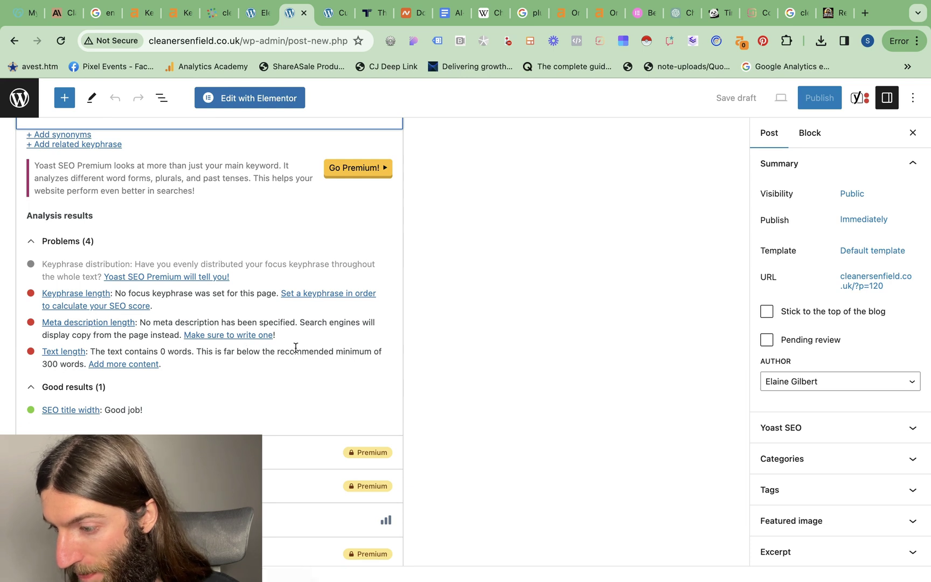
drag(279, 352, 85, 363)
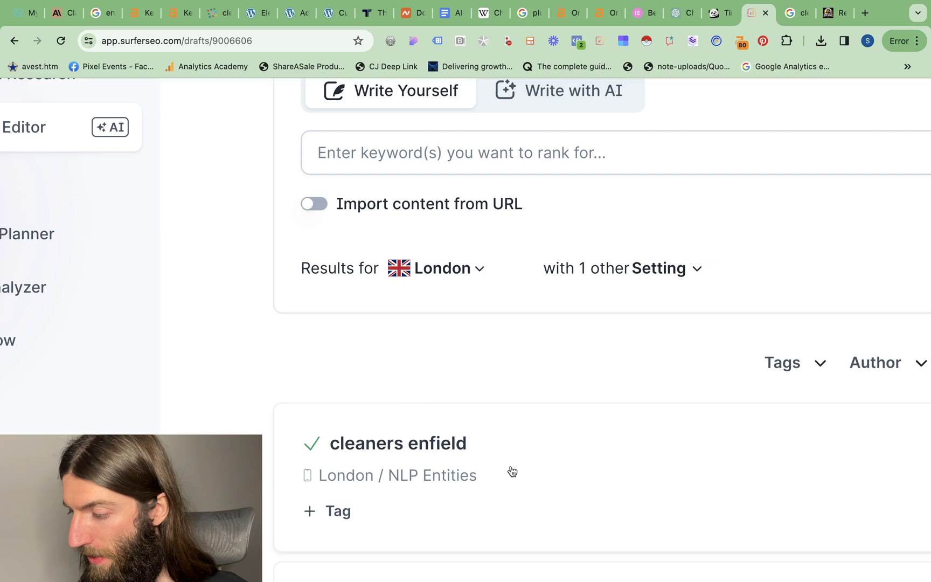
click(509, 471)
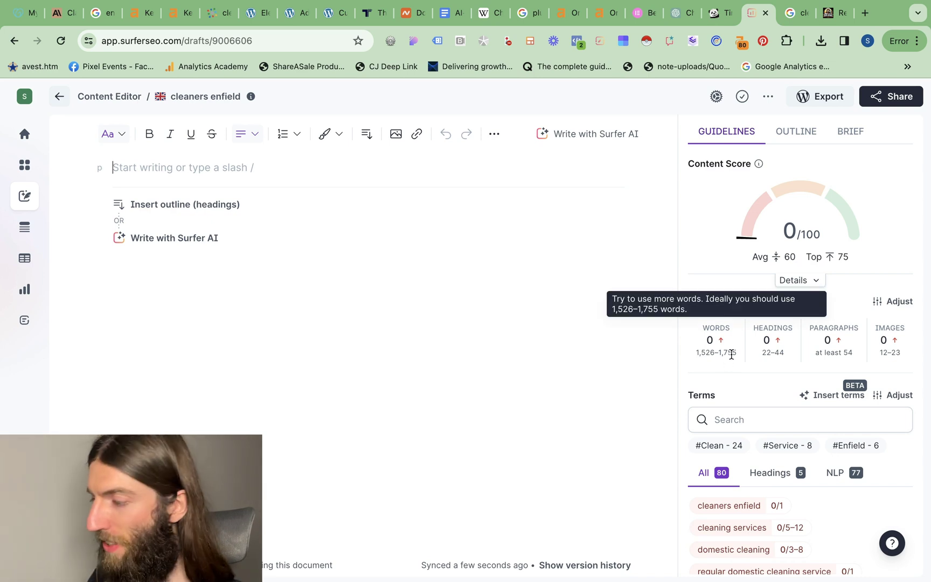
click(716, 96)
scroll(546, 348, down, 3)
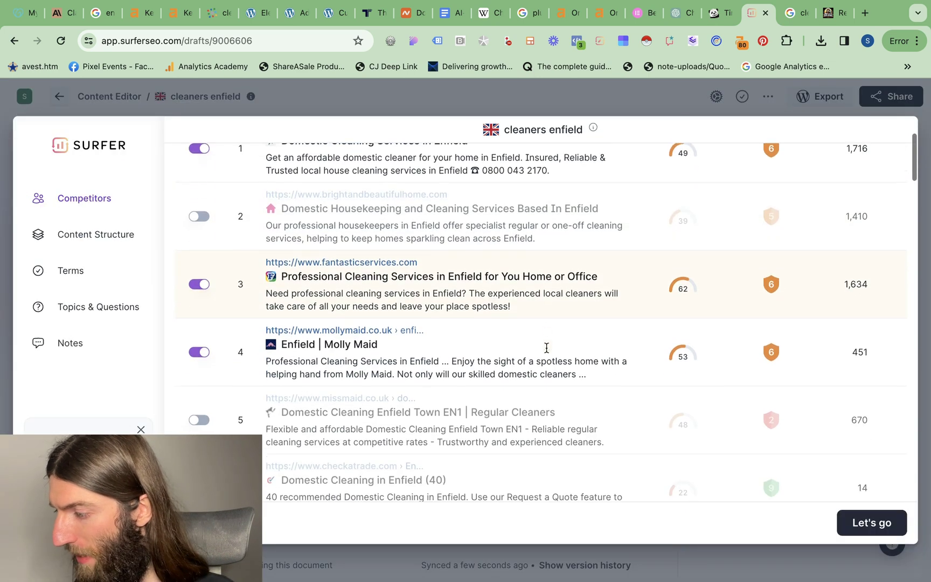
scroll(546, 347, up, 1)
scroll(546, 347, down, 5)
scroll(546, 348, up, 5)
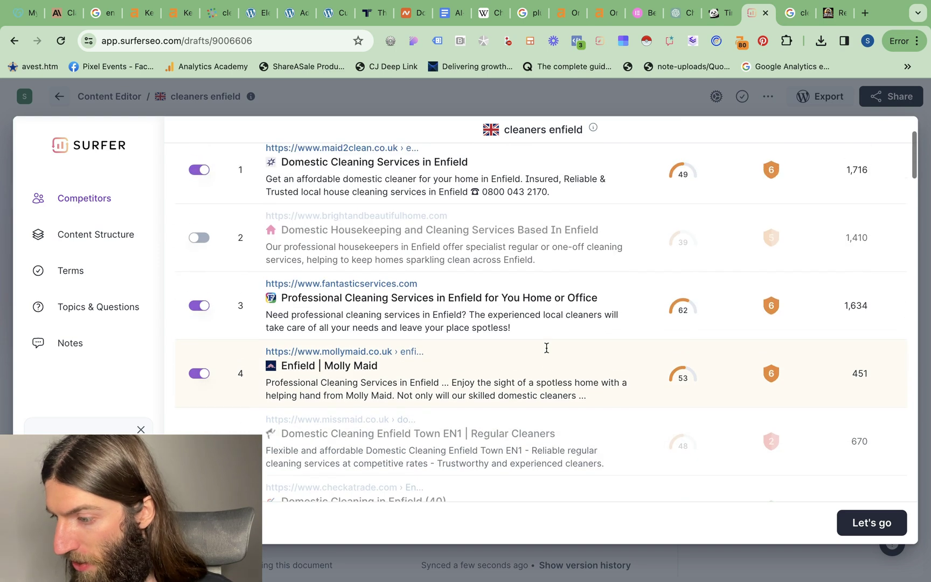
scroll(546, 350, up, 3)
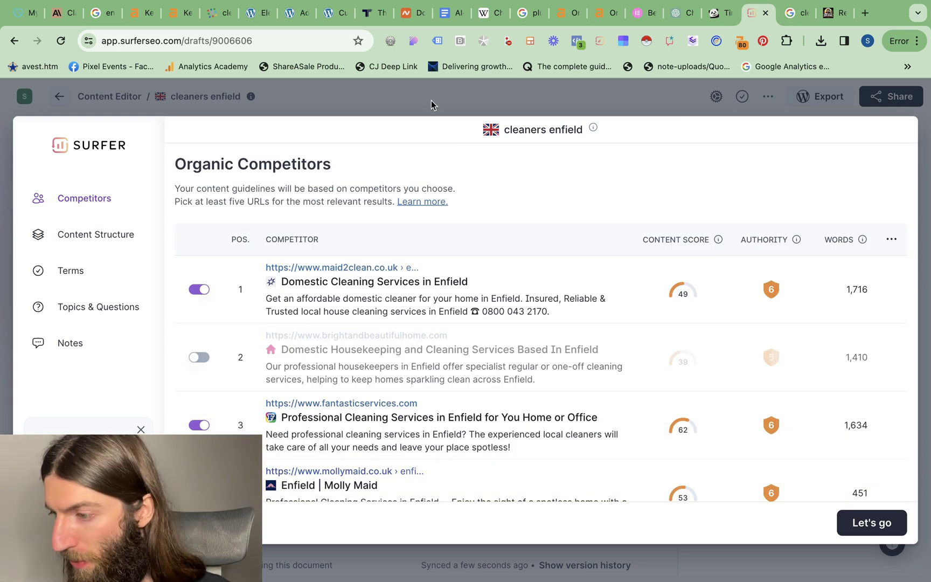
click(431, 97)
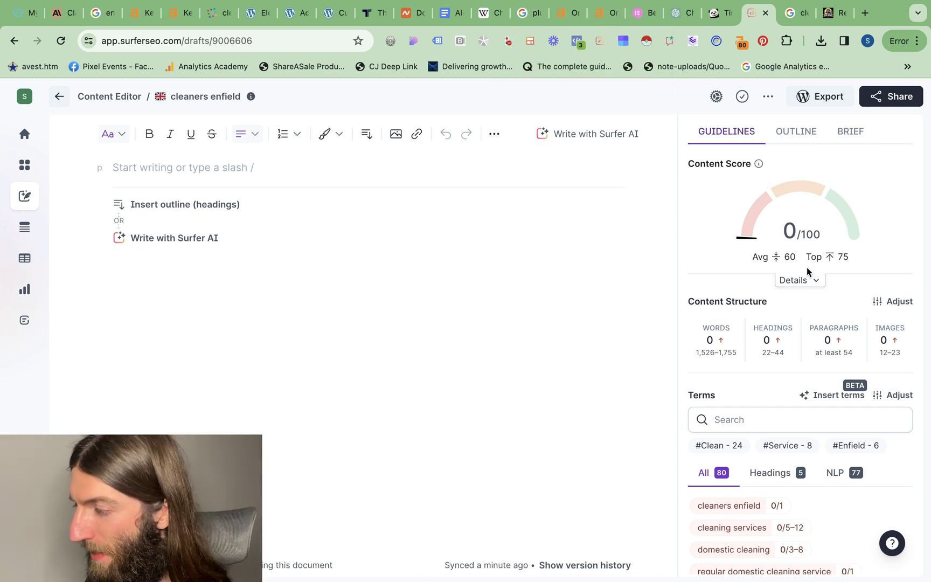
mouse_move(760, 221)
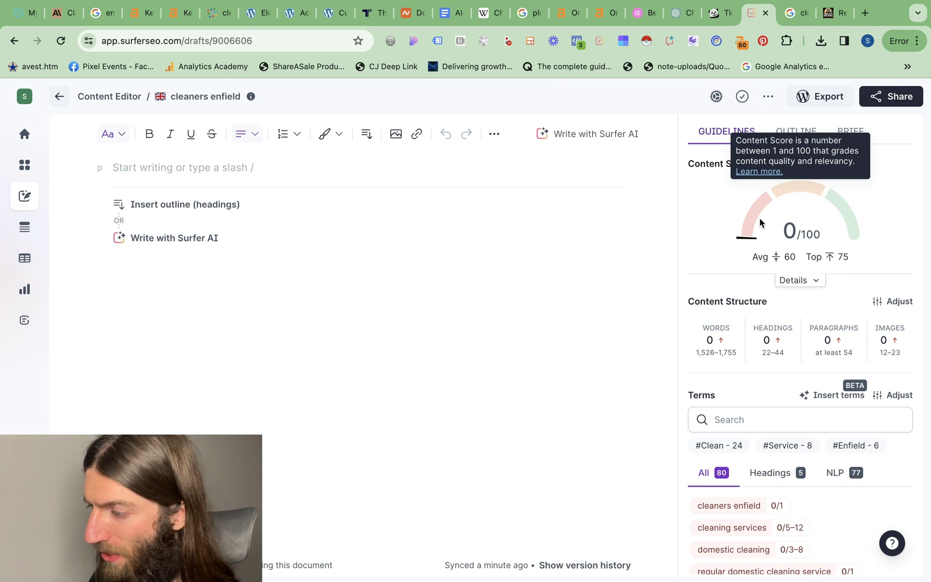
Note competitor scores 60 and 75, then add 'Cleaners Enfield' as a Heading 1 title
drag(798, 260, 754, 258)
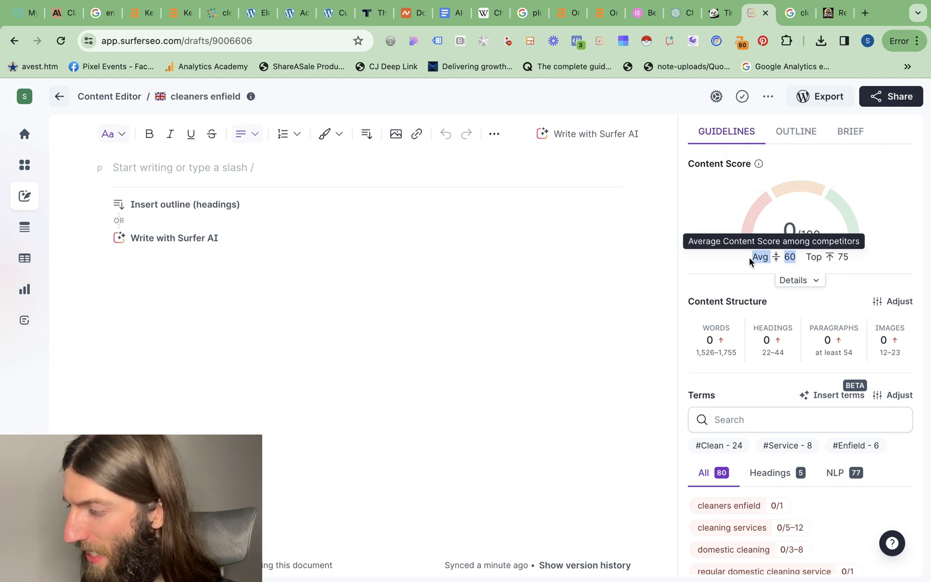
drag(854, 260, 813, 259)
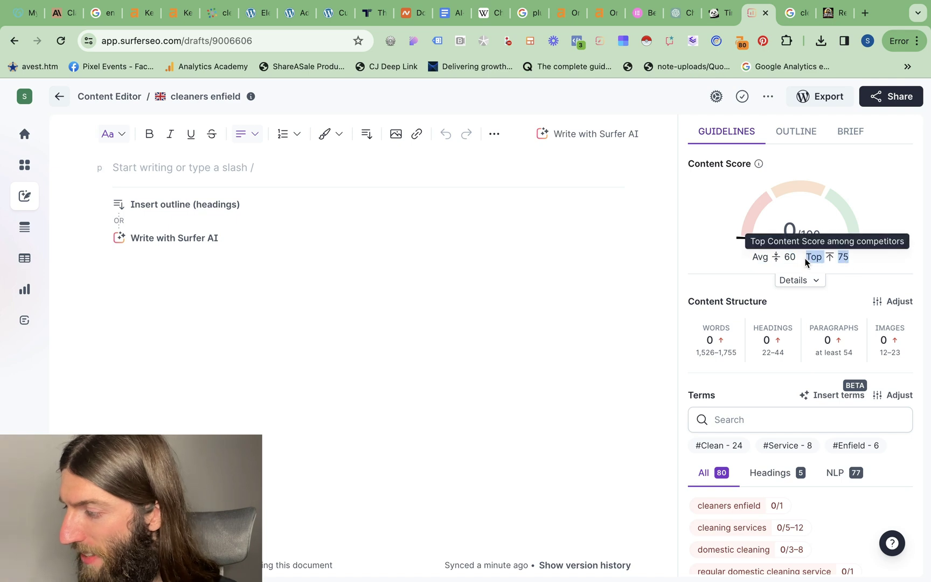
click(130, 172)
click(122, 139)
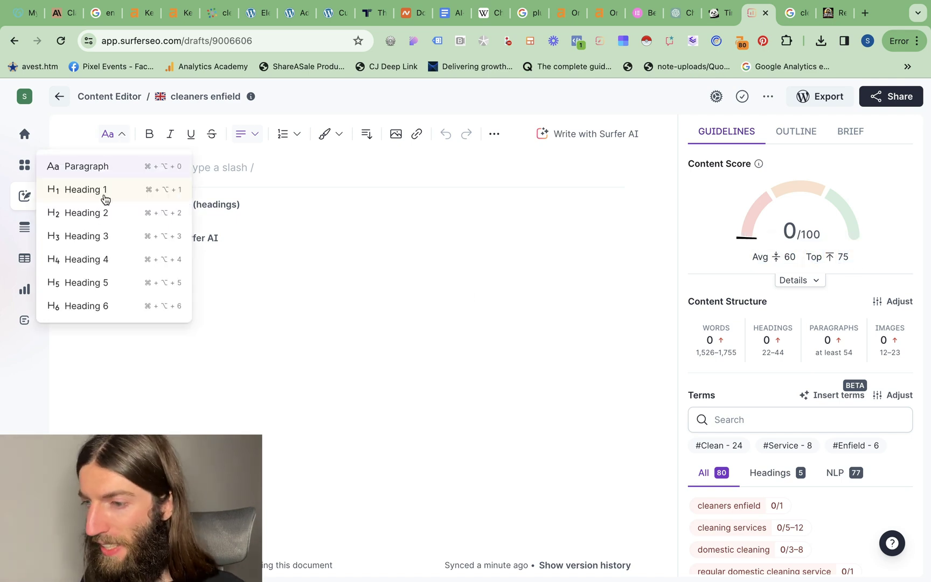
click(104, 191)
text(Cleaners Enfield)
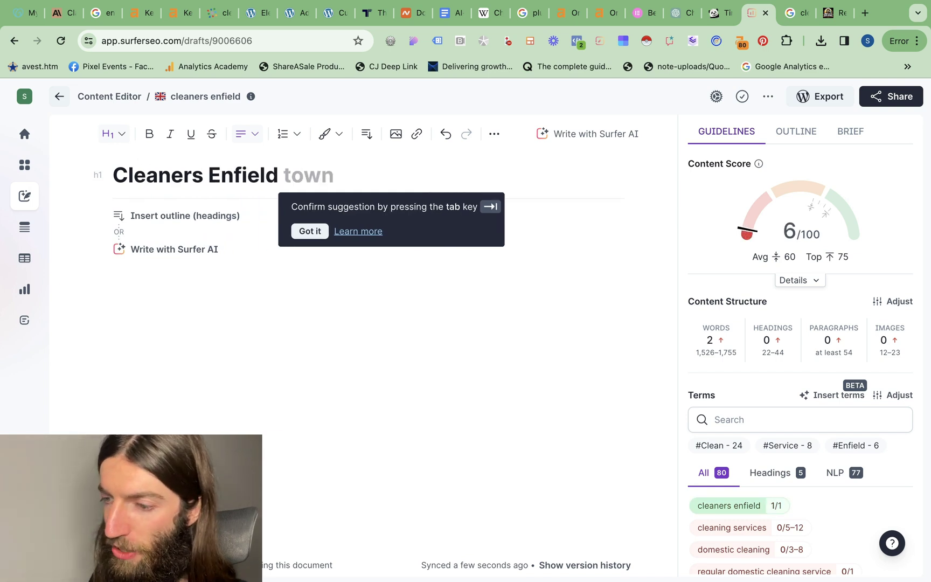
key(Return)
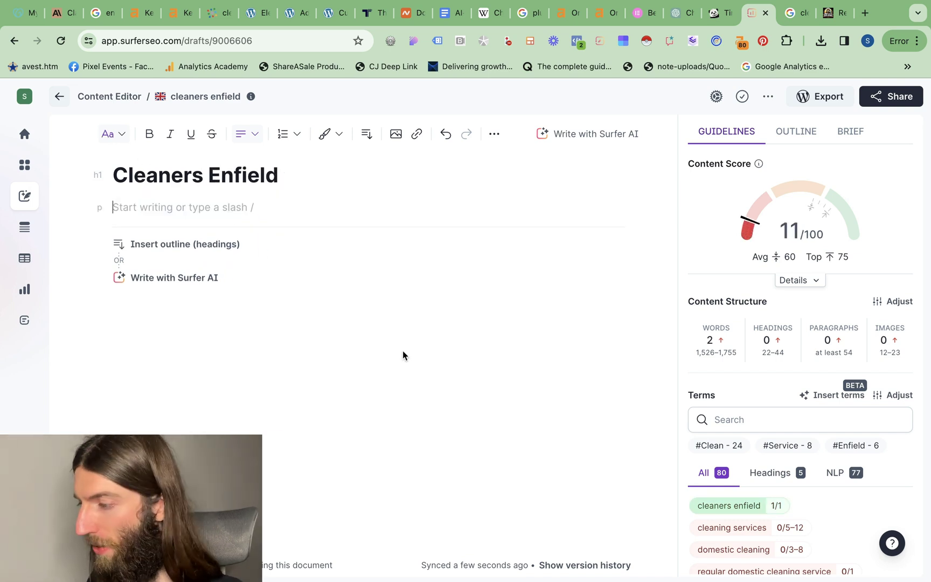
Select Surfer's recommended Terms list to reuse in ChatGPT
scroll(741, 223, down, 5)
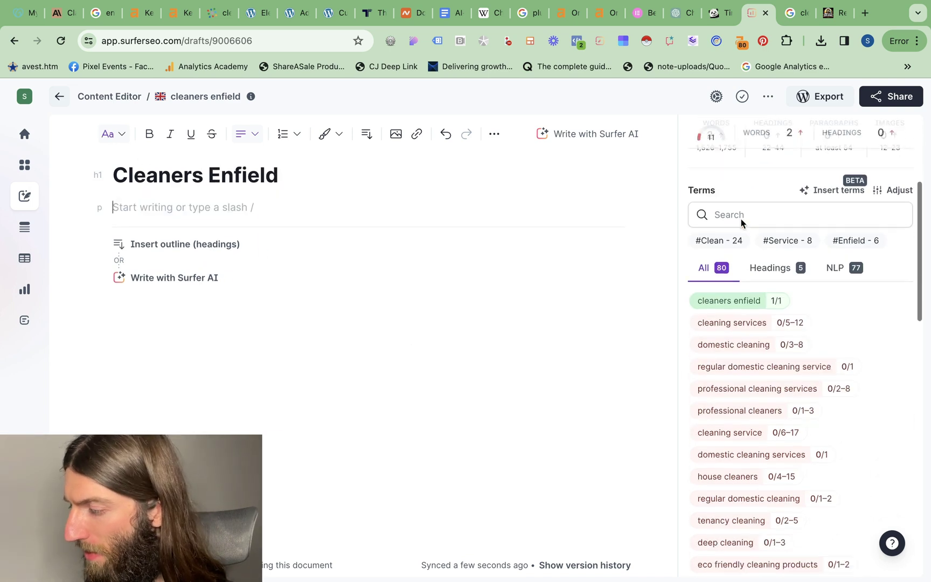
scroll(700, 280, up, 2)
drag(688, 303, 775, 574)
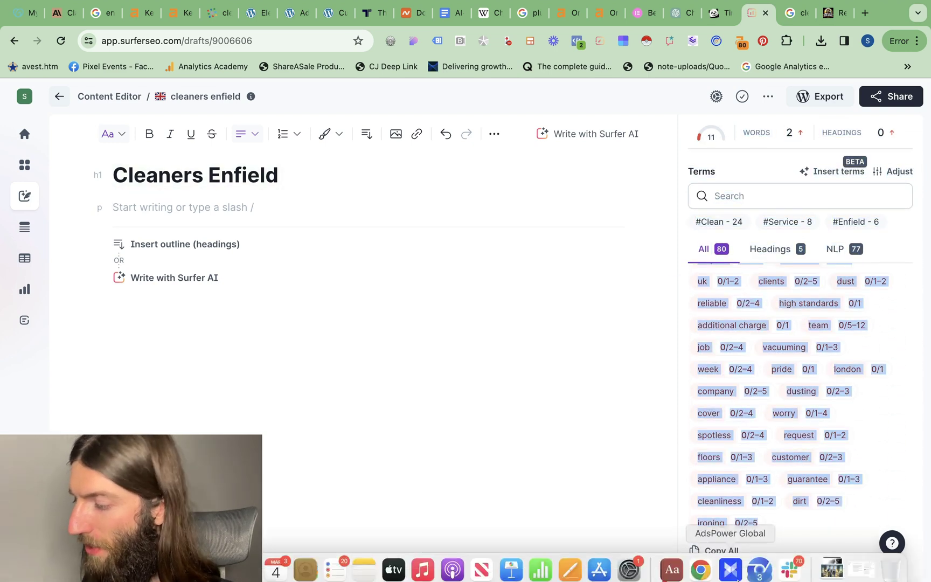
click(678, 16)
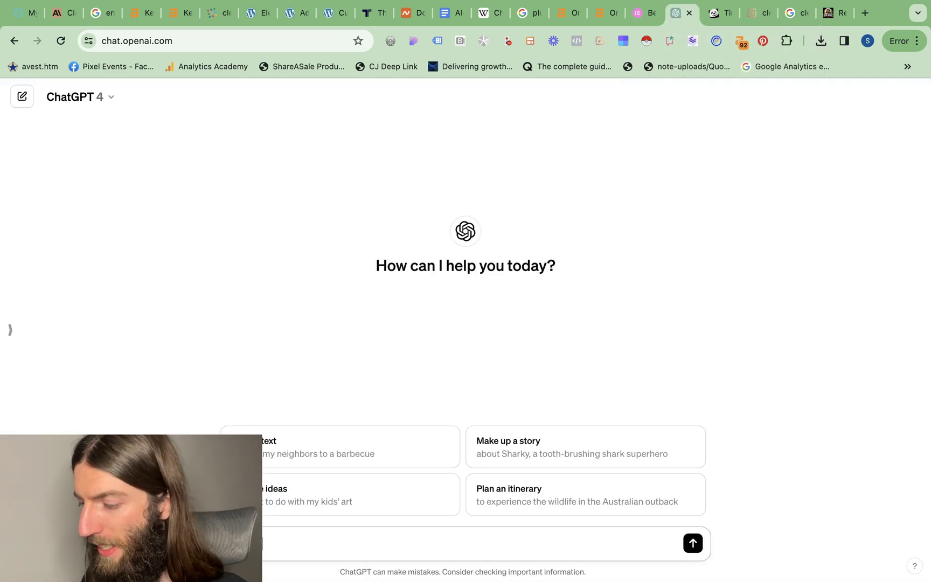
Prompt ChatGPT for a long-form homepage optimised for 'cleaners enfield' using the listed entities
text(Write a longfor)
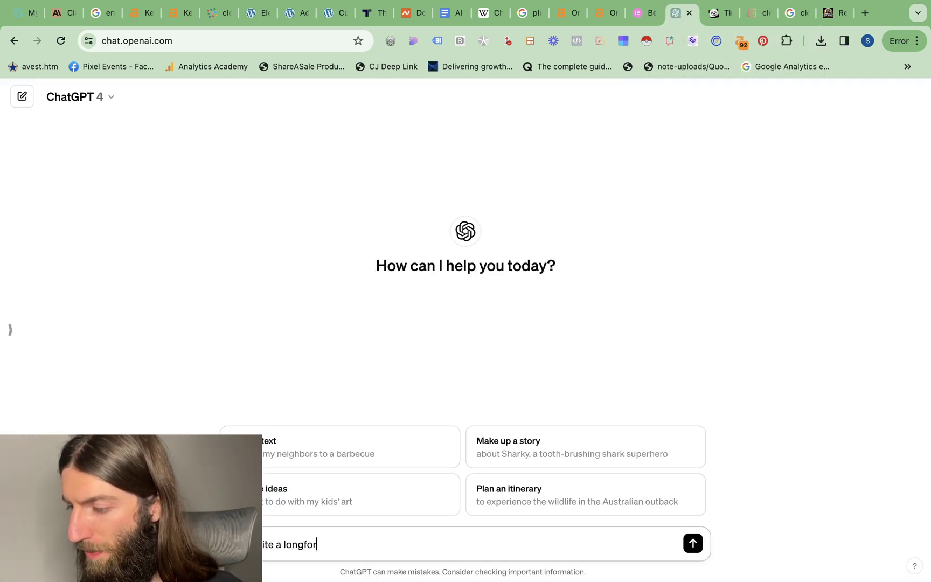
text(m homepage optimized for t)
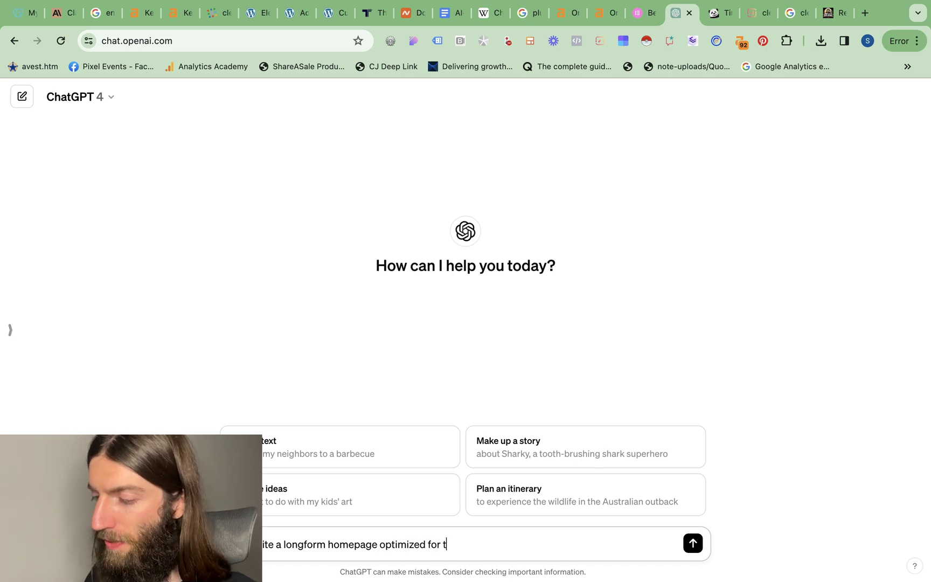
text(he term cleaners enf)
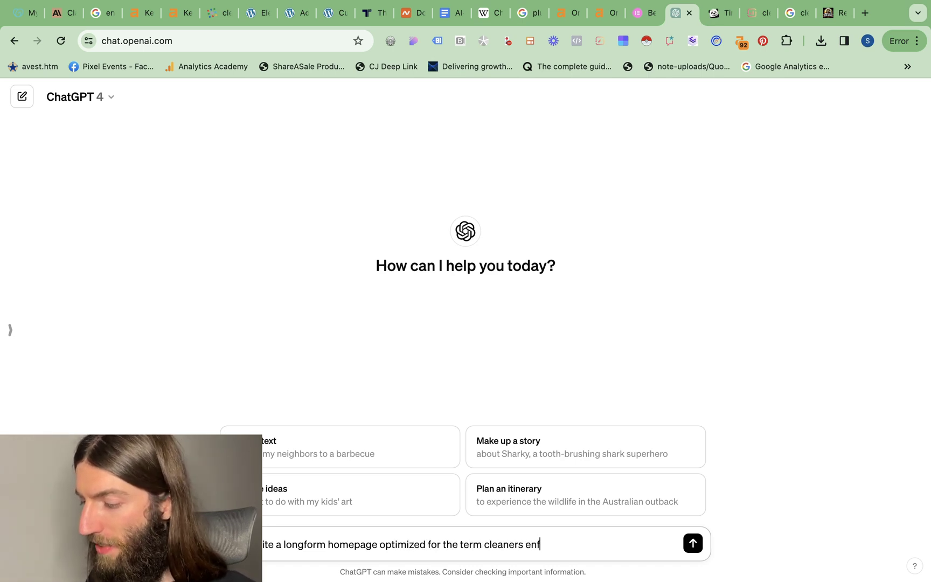
text(ield using ty)
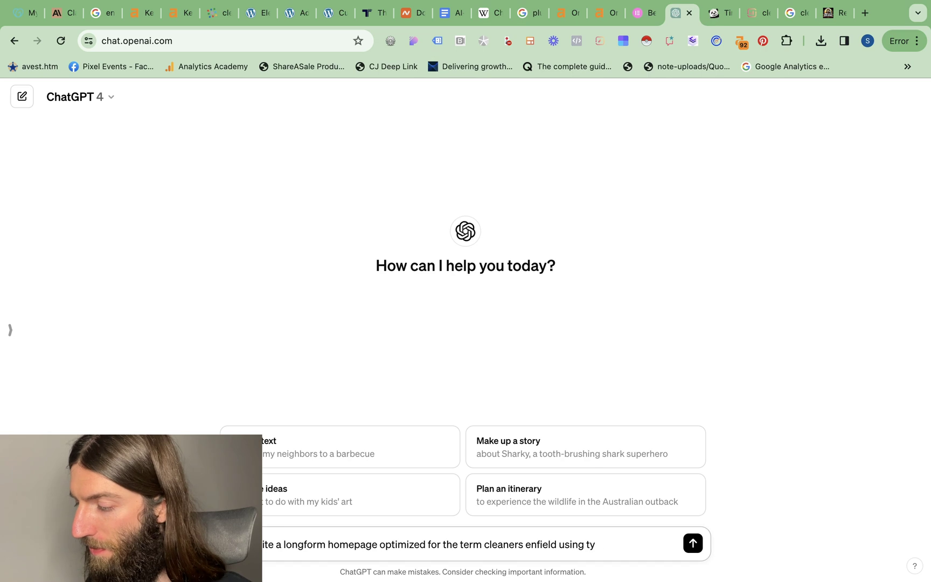
key(BackSpace)
text(he following entities t)
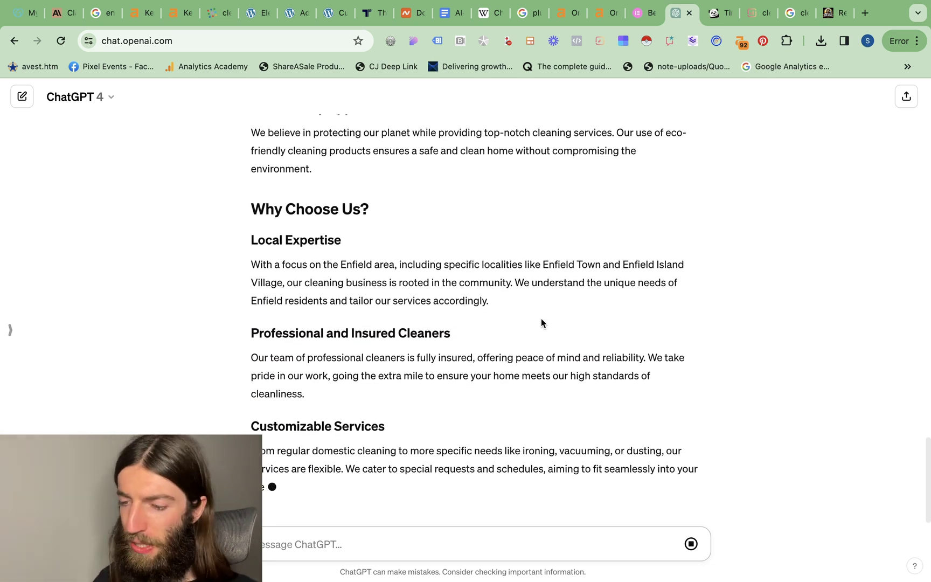
Select the full 'Welcome to Our Premier Cleaning Services in Enfield' article for copying
scroll(470, 317, up, 10)
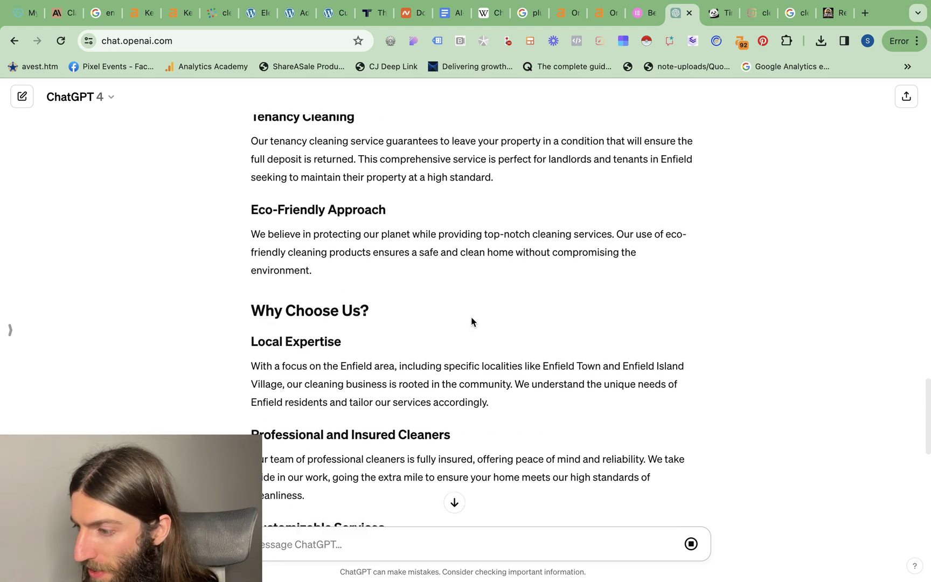
scroll(470, 317, up, 6)
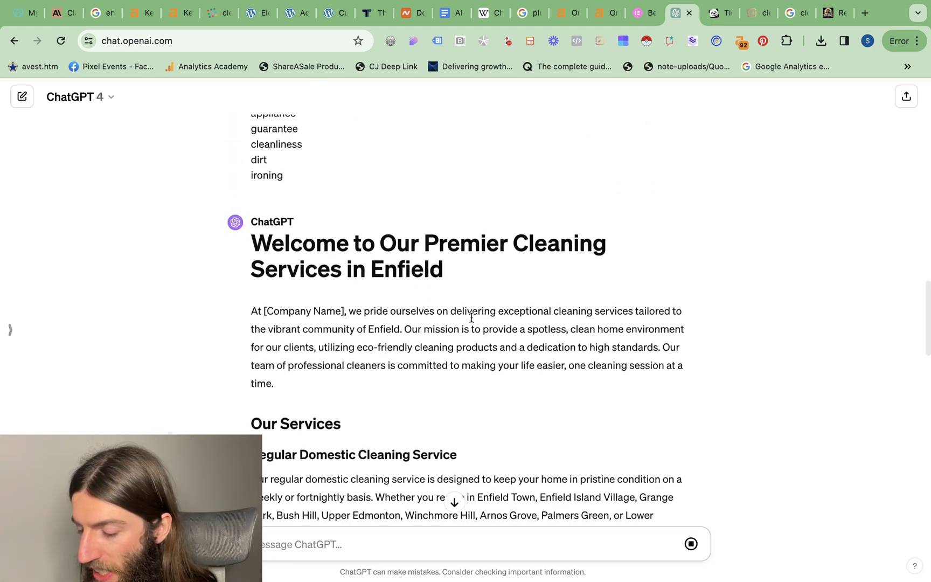
scroll(470, 317, down, 11)
scroll(470, 317, down, 7)
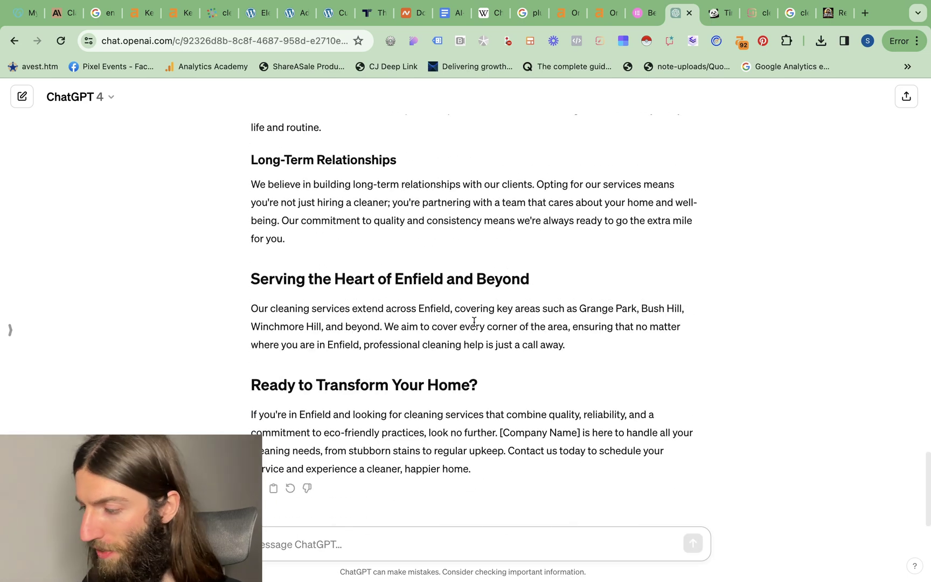
drag(477, 472, 266, 88)
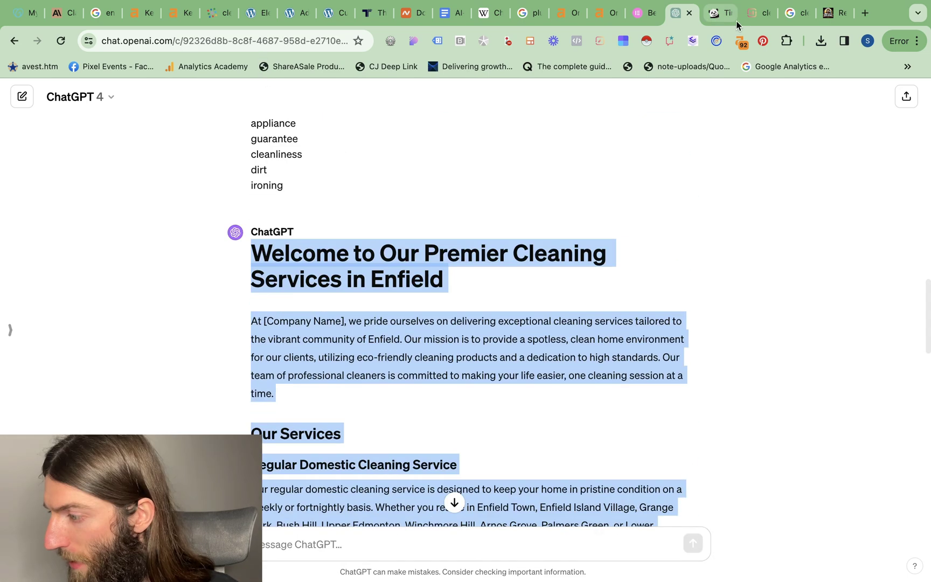
click(749, 13)
Paste the ChatGPT article into the empty body paragraph below the title
click(231, 215)
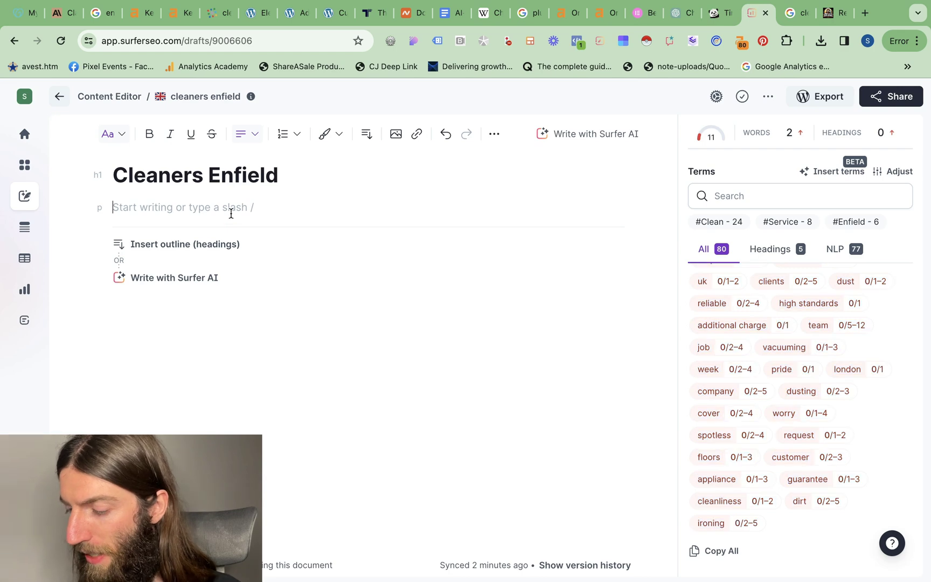
key(ctrl+v)
scroll(422, 337, up, 10)
scroll(726, 419, up, 1)
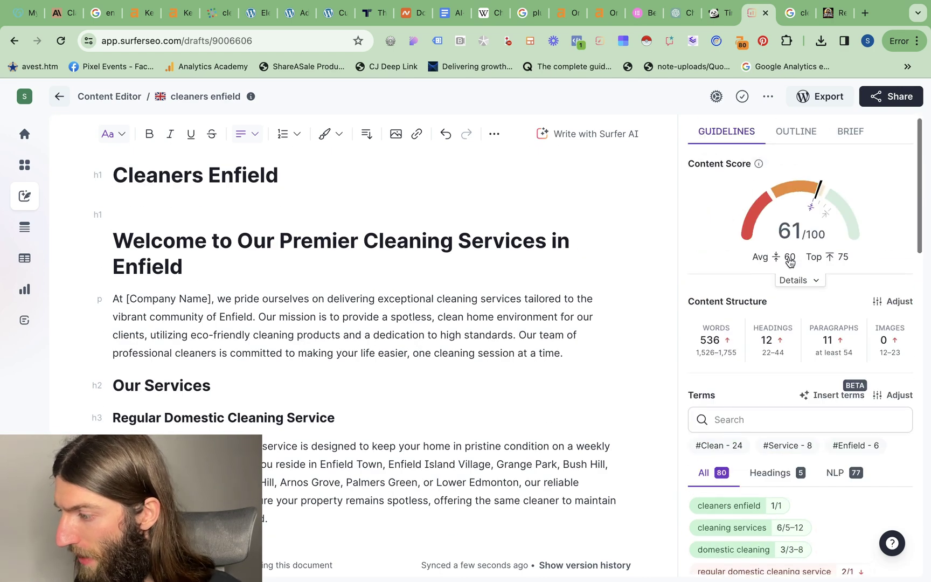
Check the draft's 61/100 score against competitors and its 536-word count
mouse_move(791, 216)
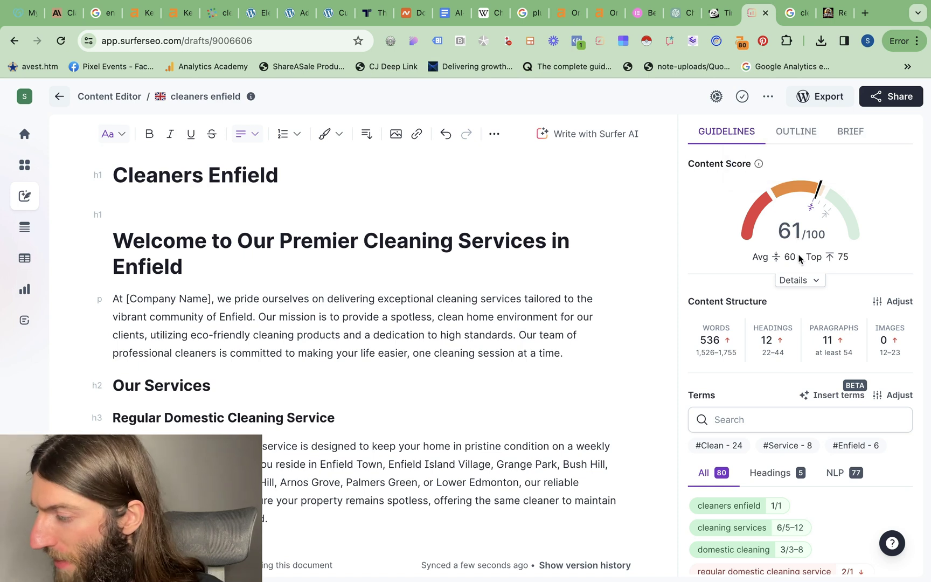
drag(790, 258, 758, 258)
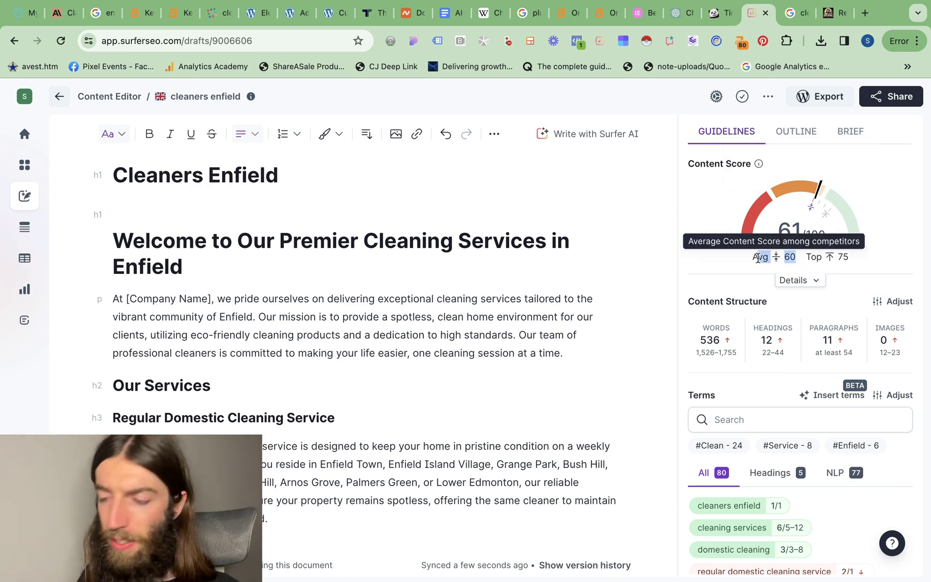
click(869, 265)
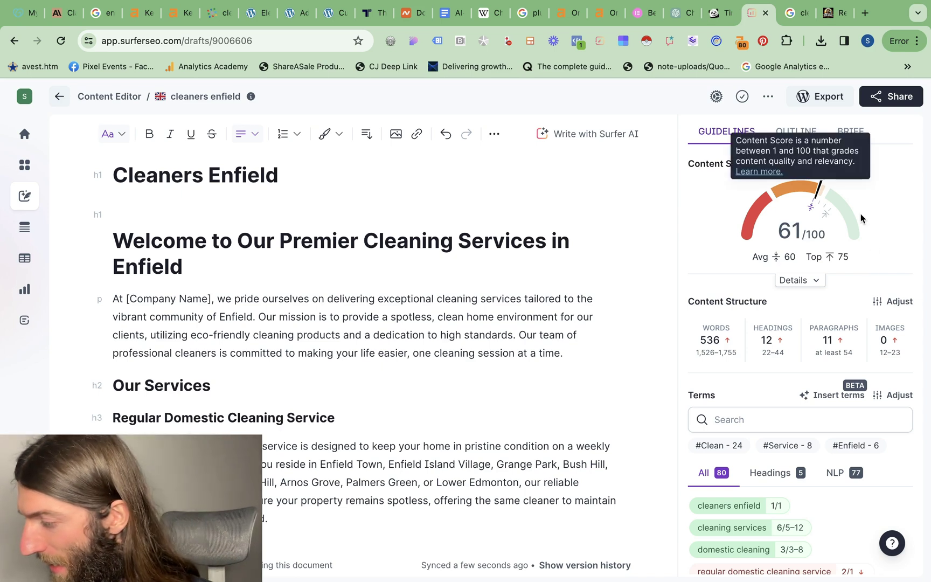
mouse_move(833, 259)
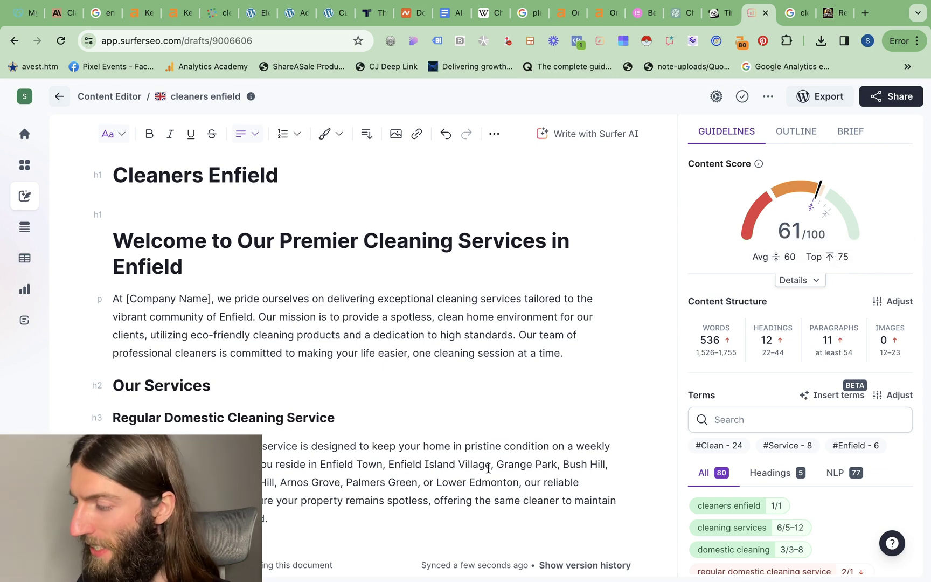
mouse_move(704, 335)
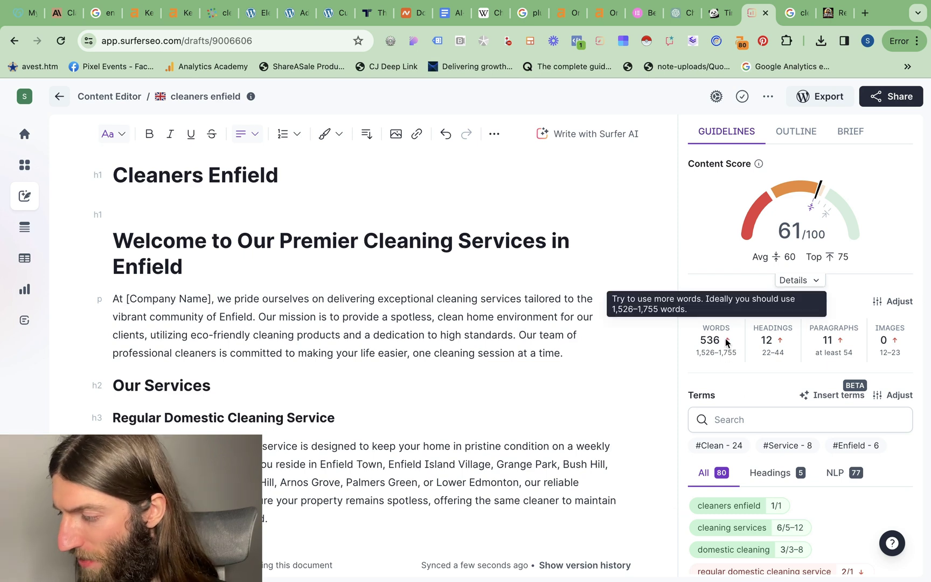
key(ctrl+shift+Tab)
key(ctrl+shift+Tab)
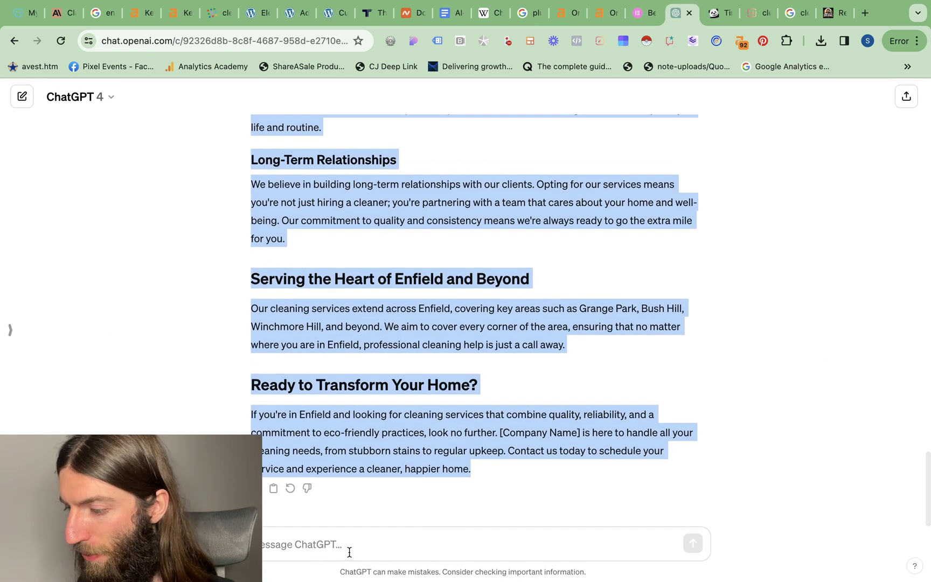
Ask ChatGPT to 'keep writing' the article
click(349, 547)
text(Re)
text(ep writin)
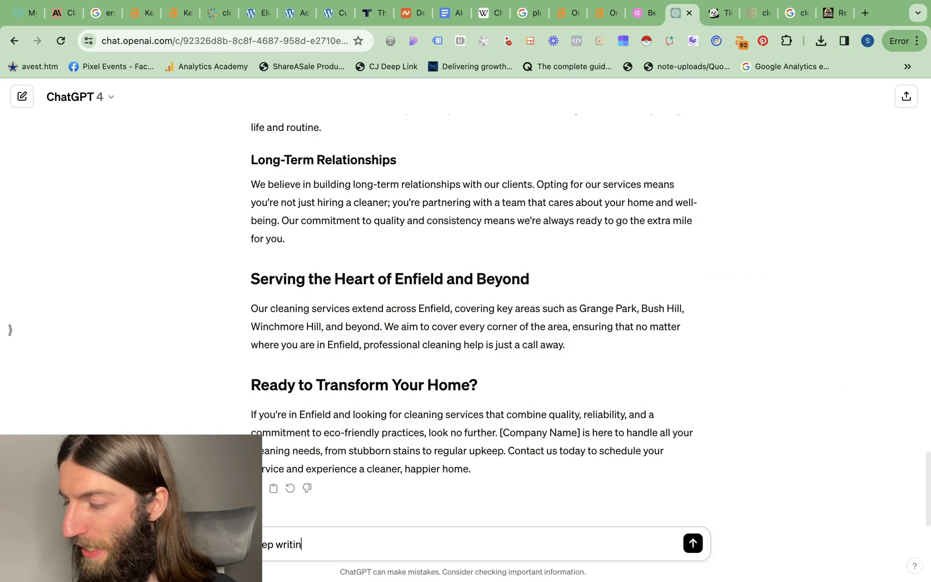
text(g)
key(Return)
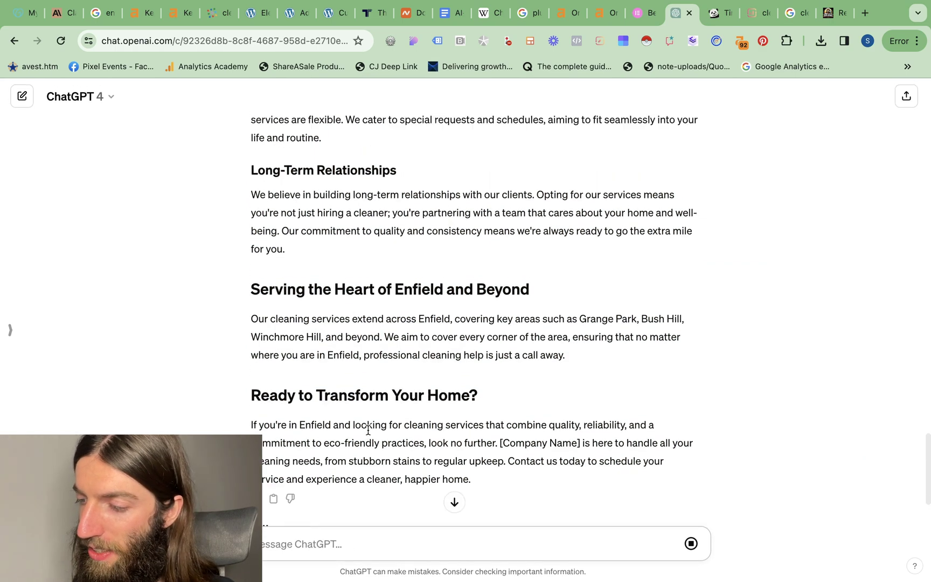
Select the continuation from 'Tailored Cleaning Plans' to 'Ready to Experience the Difference?' for copying
scroll(366, 430, up, 15)
scroll(311, 274, up, 3)
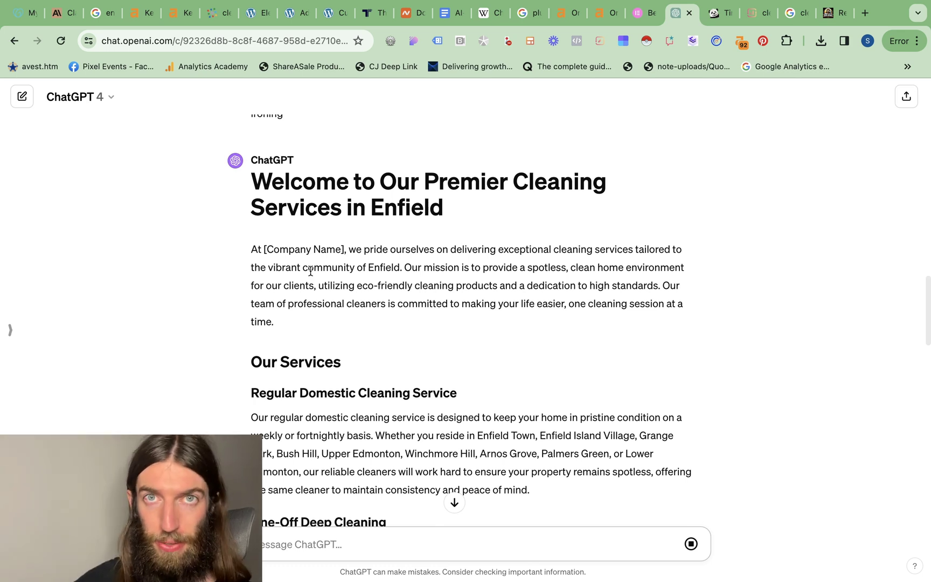
scroll(513, 441, down, 15)
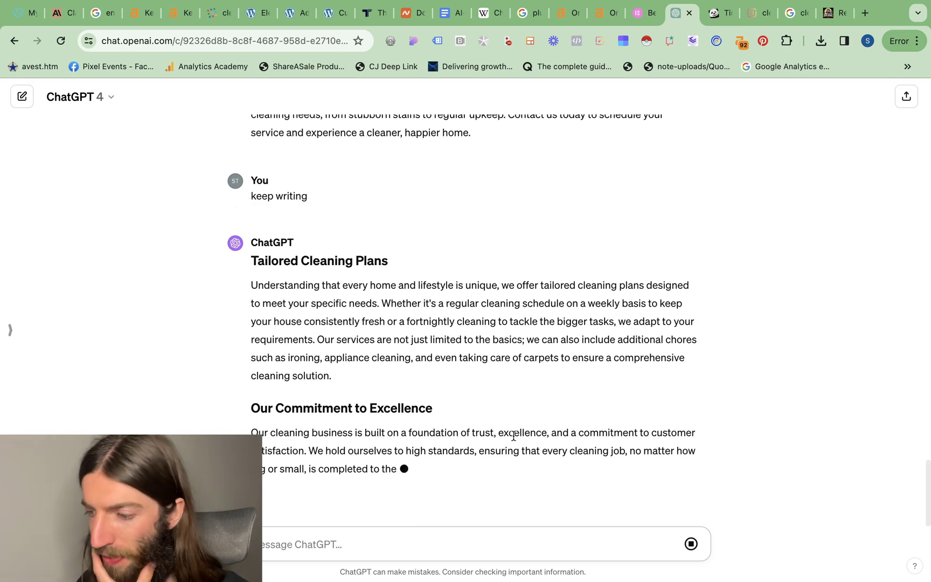
scroll(525, 329, up, 4)
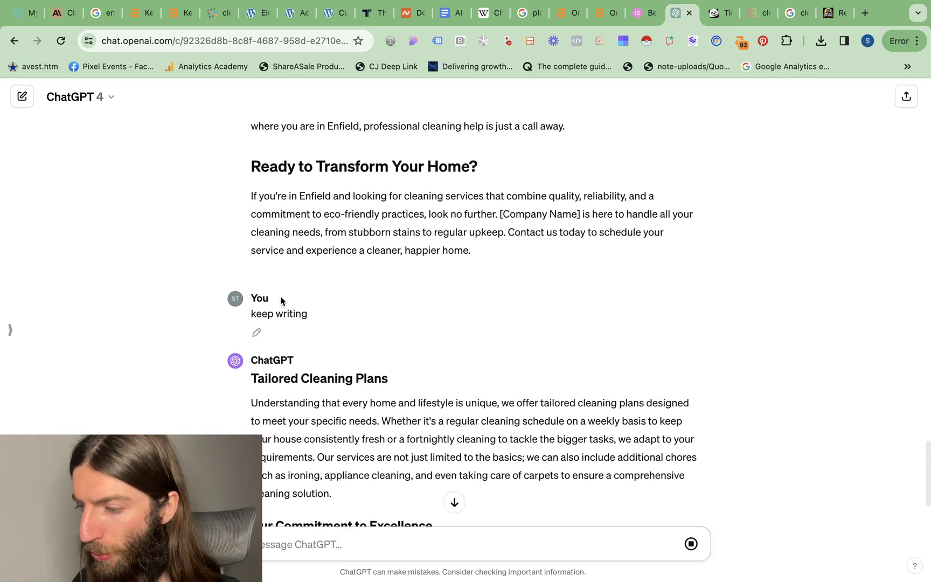
scroll(280, 300, down, 5)
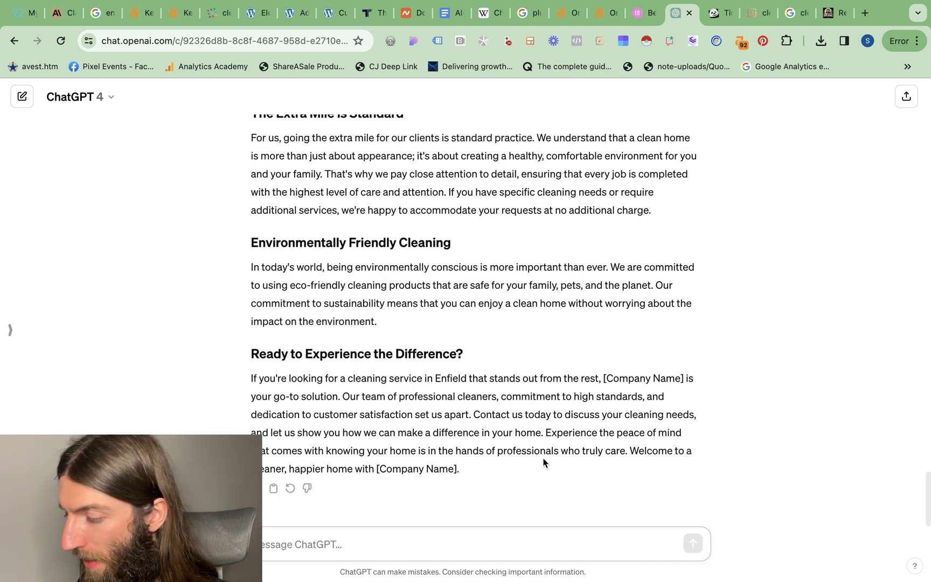
drag(488, 468, 244, 279)
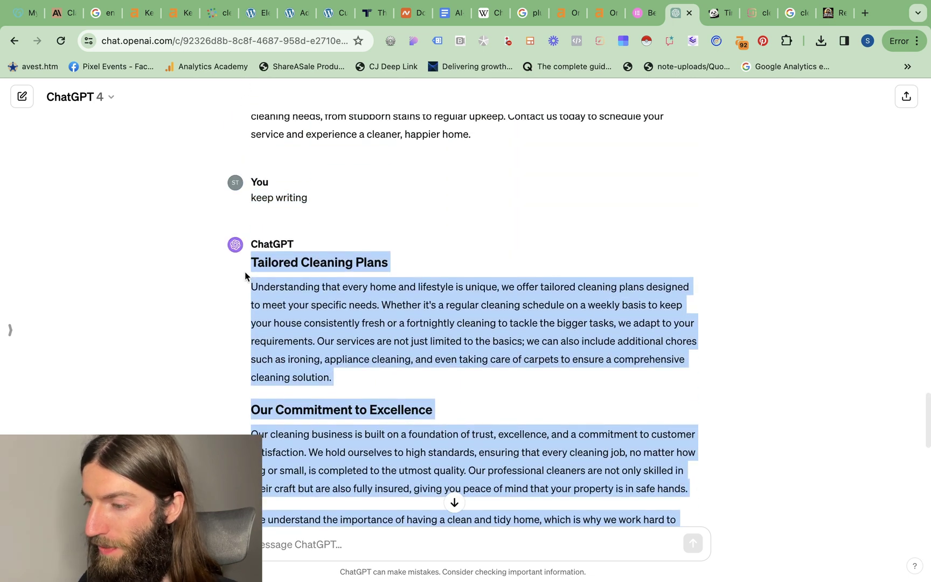
key(ctrl+Tab)
key(ctrl+Tab)
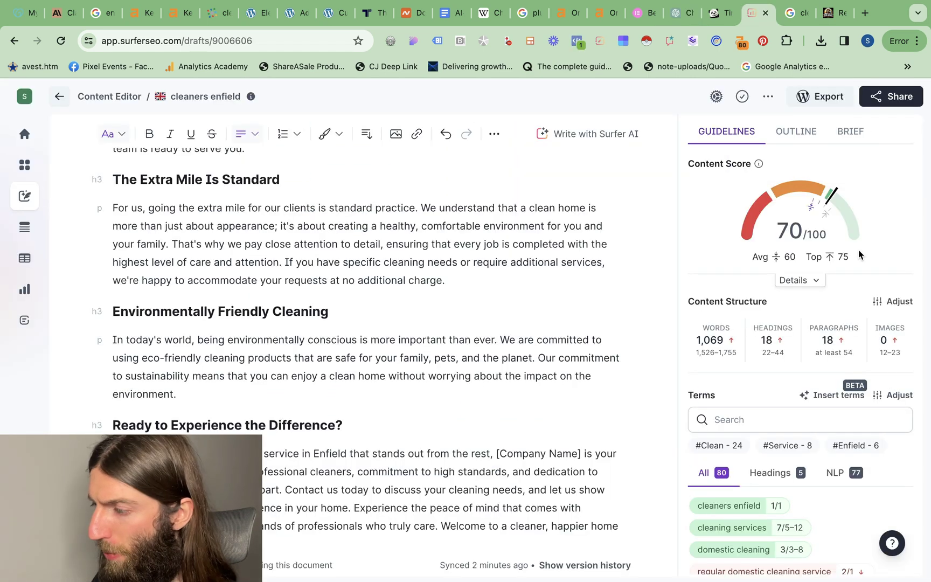
Make the Welcome line an H2 heading and remove the empty line above it
scroll(797, 364, down, 3)
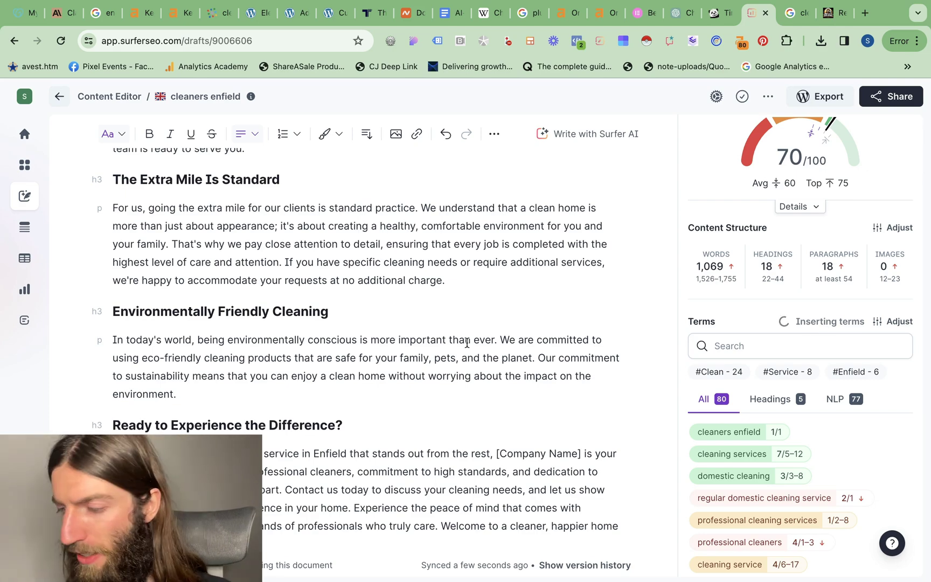
scroll(467, 342, up, 10)
scroll(466, 342, up, 10)
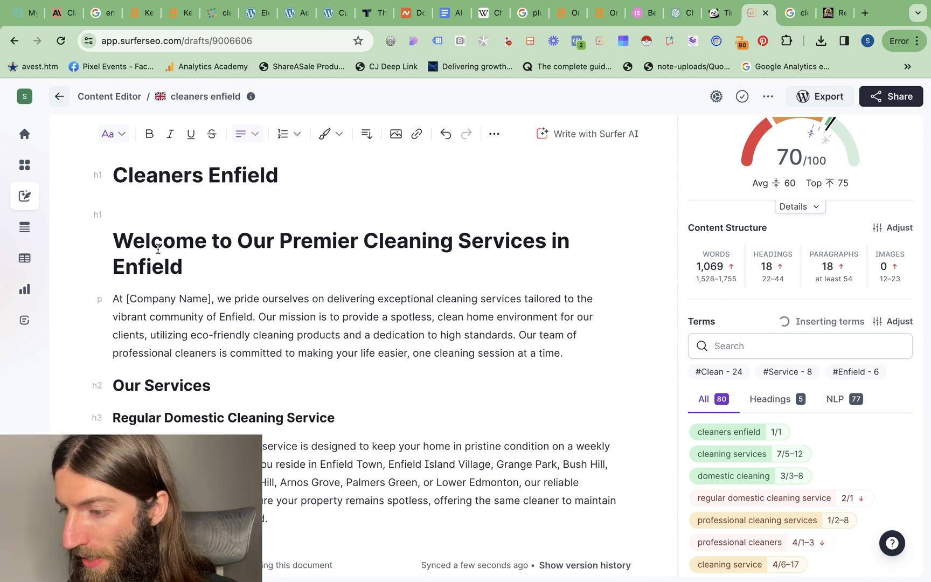
click(122, 130)
click(84, 210)
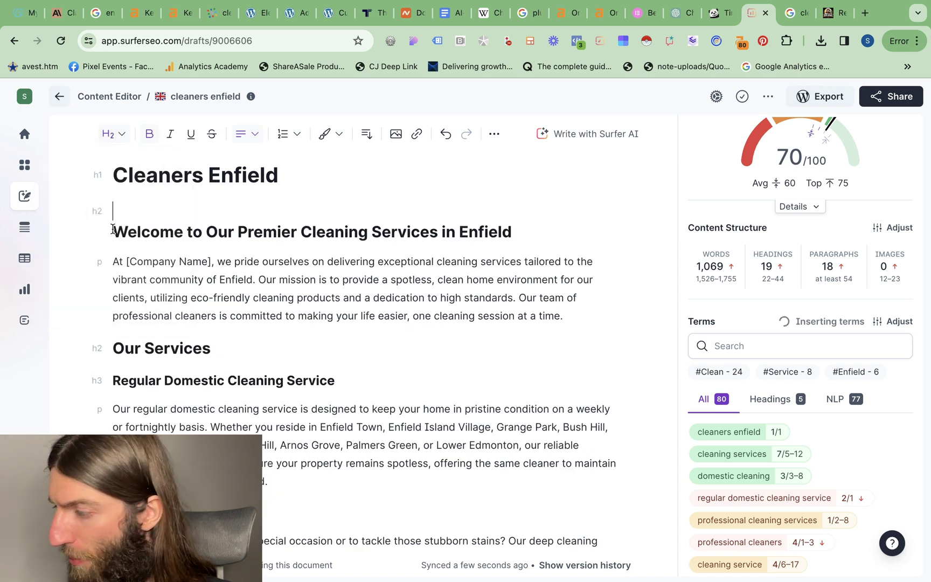
key(BackSpace)
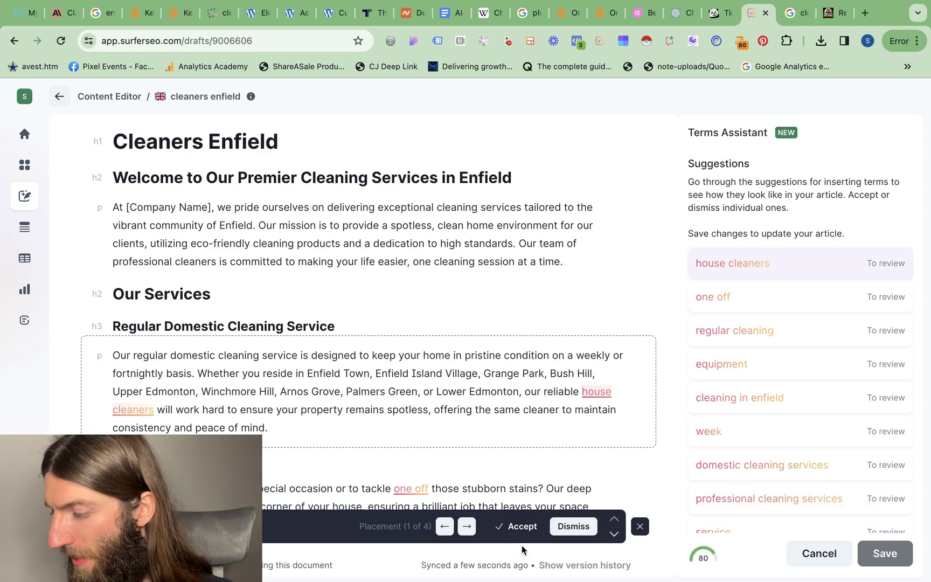
Accept term placements such as house cleaners, cleaning services in enfield and professional cleaner, then save
click(520, 526)
click(520, 526)
click(520, 526)
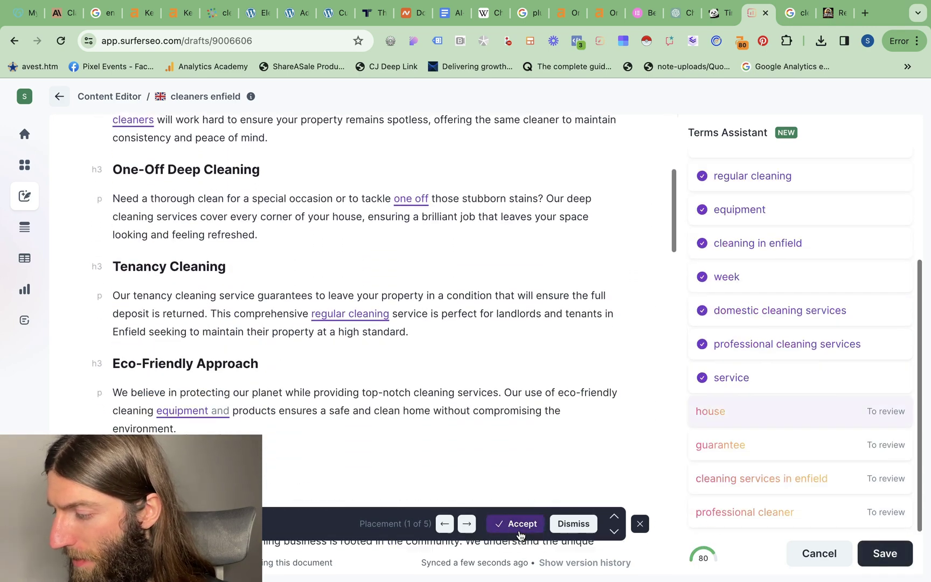
click(519, 523)
click(519, 525)
click(891, 549)
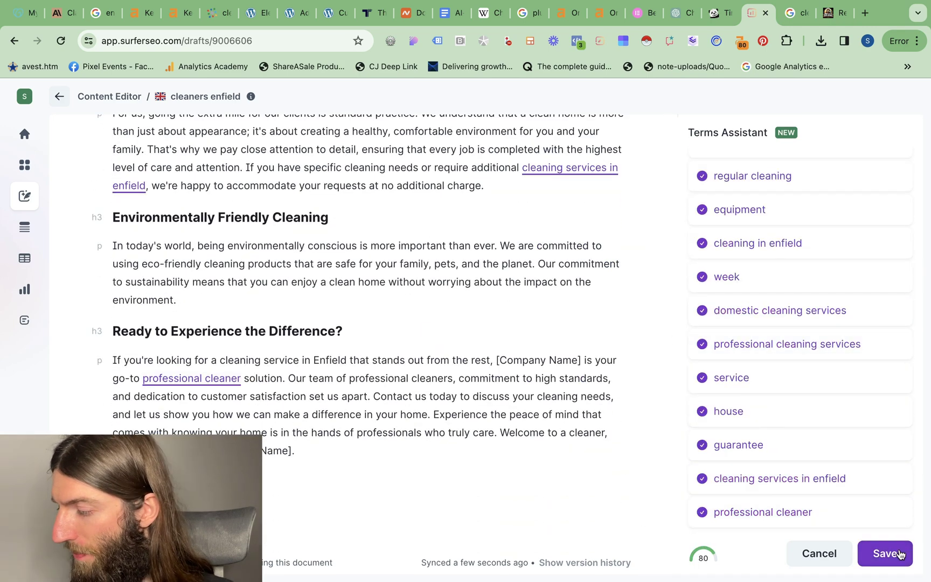
scroll(824, 244, up, 3)
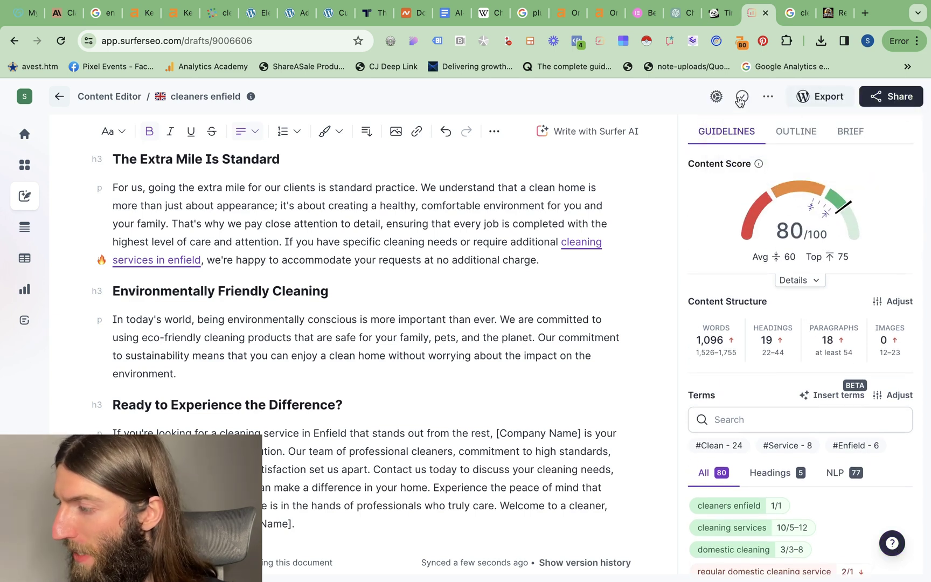
Review the organic competitors list and confirm the selection
click(741, 97)
scroll(599, 359, down, 1)
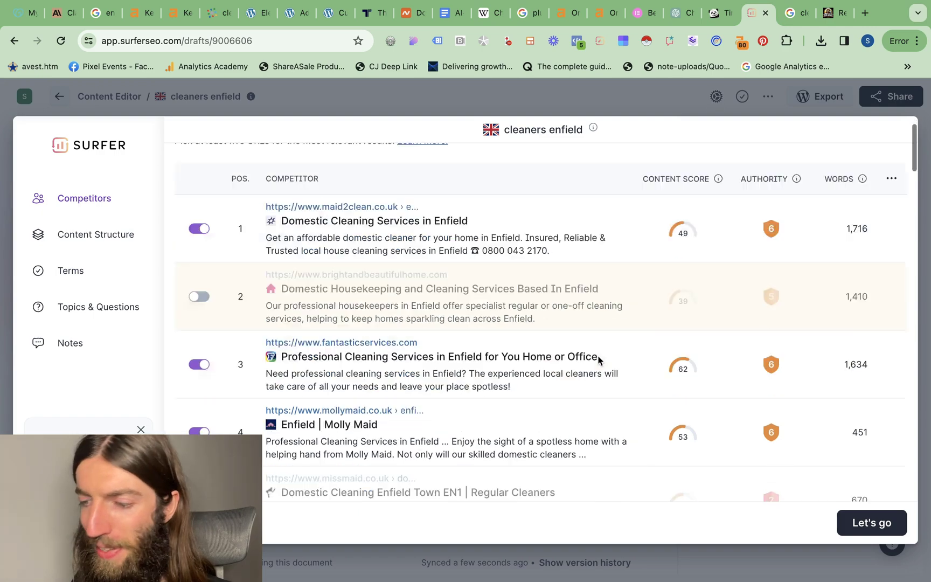
scroll(598, 359, down, 6)
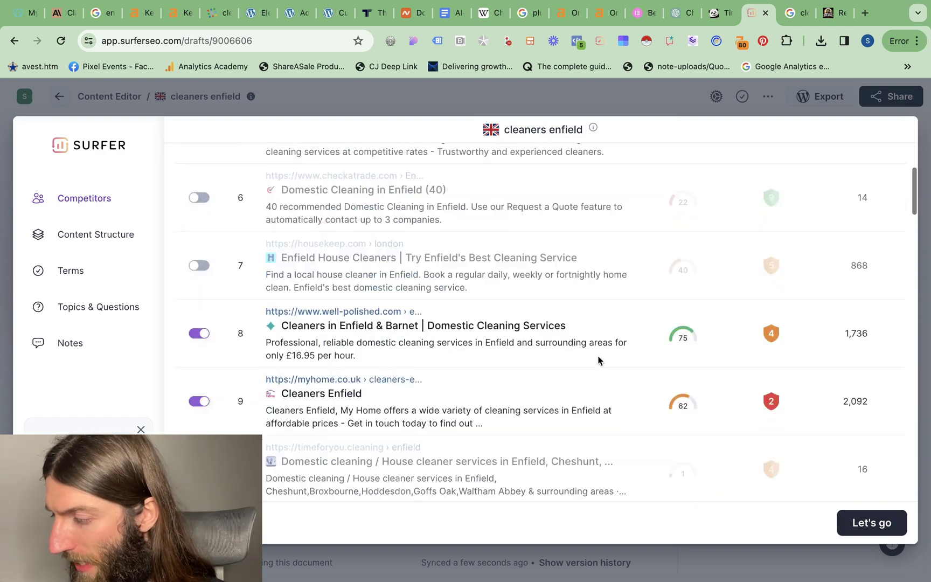
scroll(598, 359, up, 4)
scroll(598, 359, down, 3)
scroll(598, 359, up, 4)
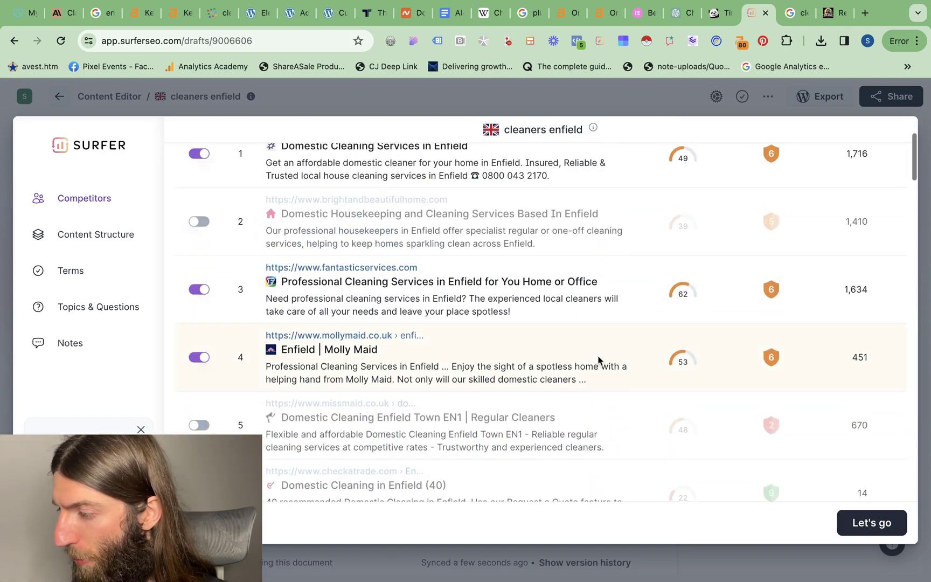
scroll(598, 360, down, 5)
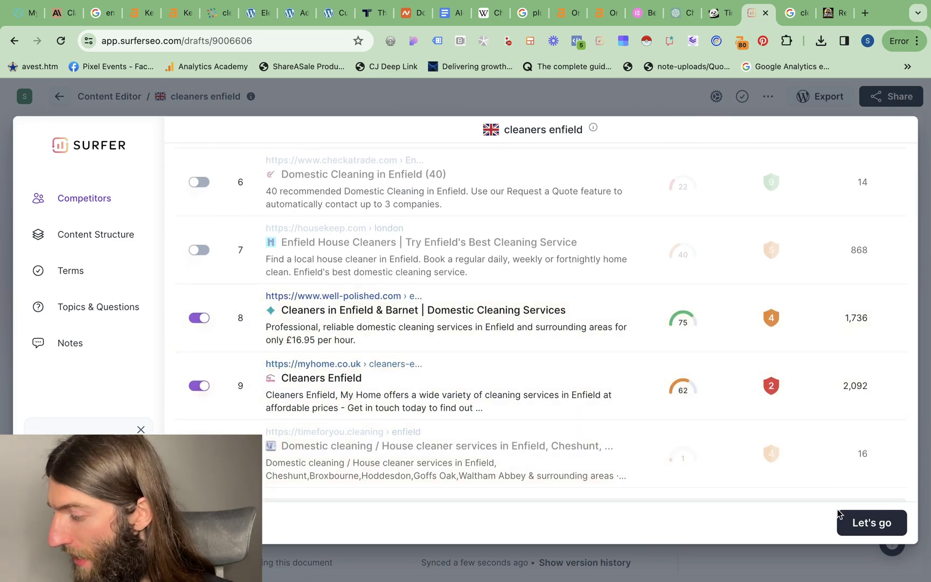
click(840, 517)
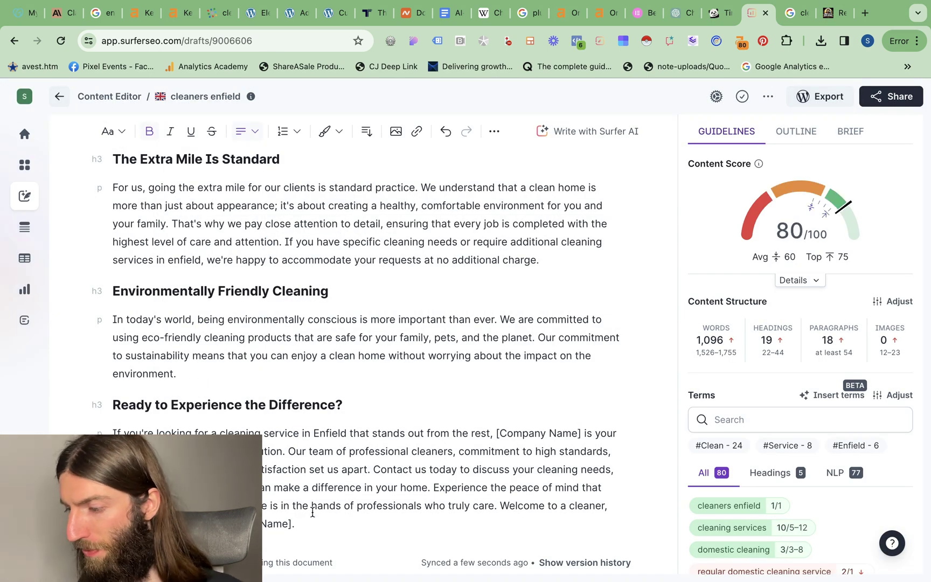
Select the article from the Welcome heading to the end and close the competitors overview
drag(304, 527, 119, 74)
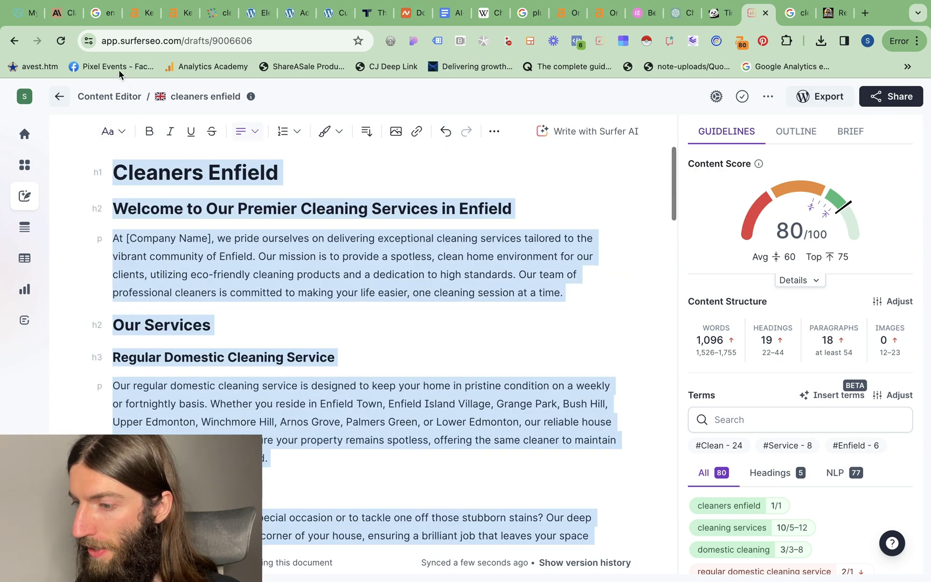
drag(102, 171, 106, 212)
key(ctrl+c)
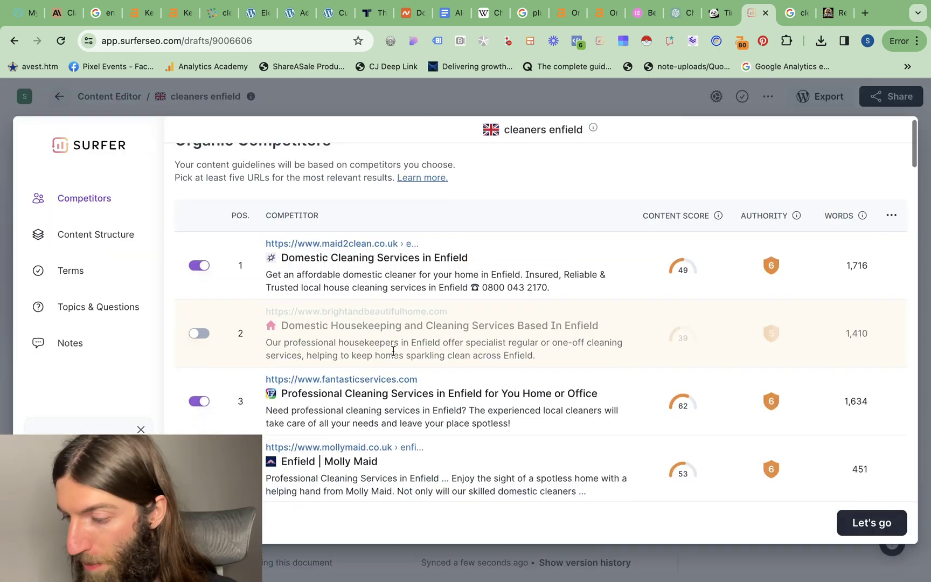
scroll(390, 349, down, 2)
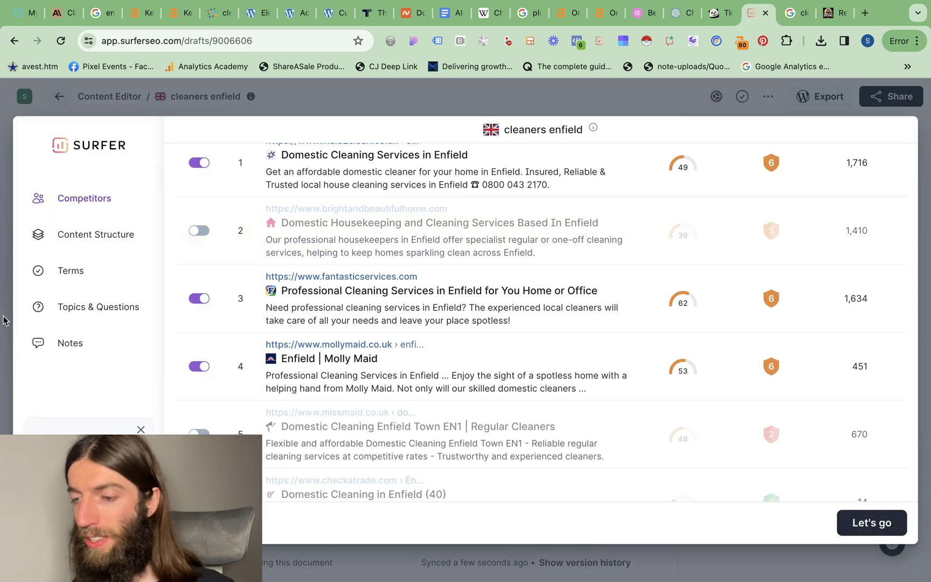
click(3, 319)
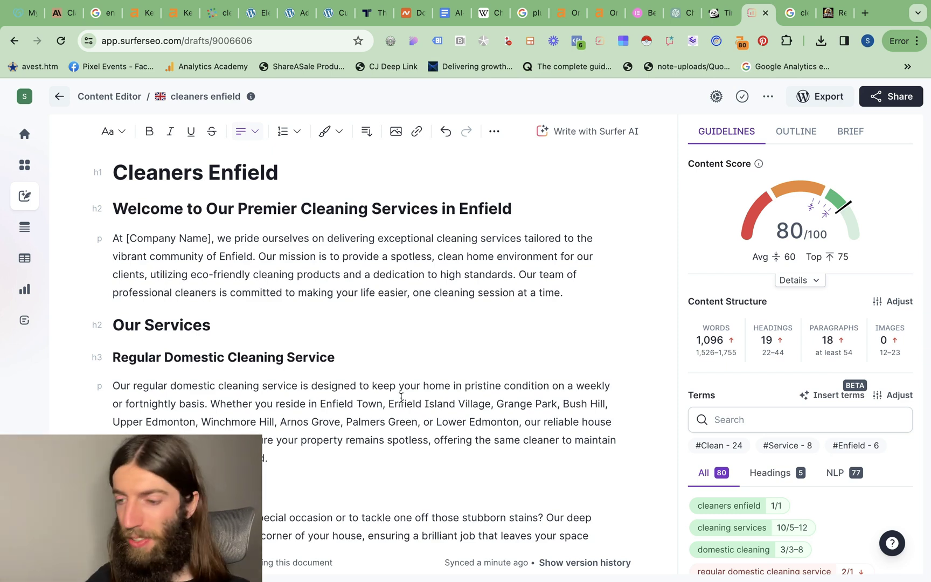
click(294, 16)
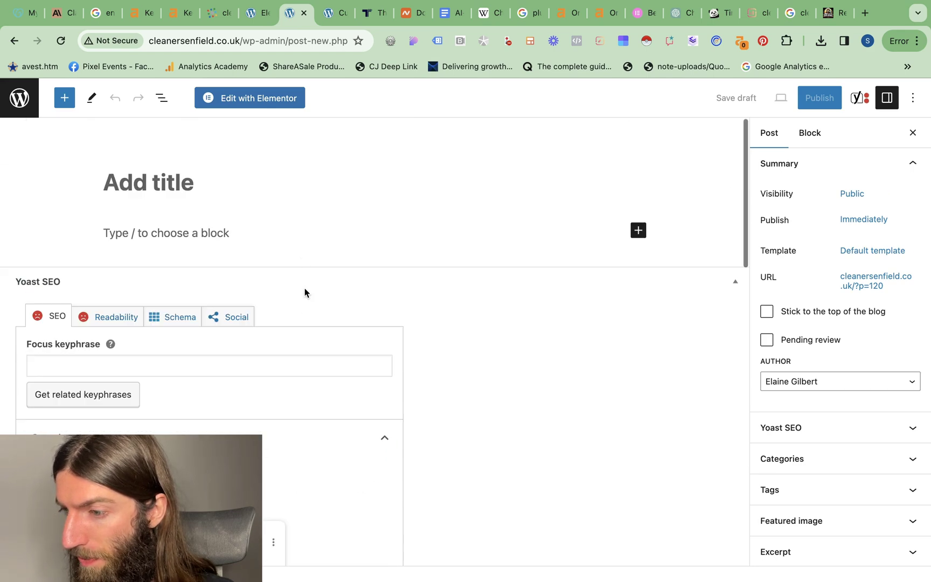
Glance at the Elementor kit import tab, then return to the new post editor and its Yoast panel
click(263, 14)
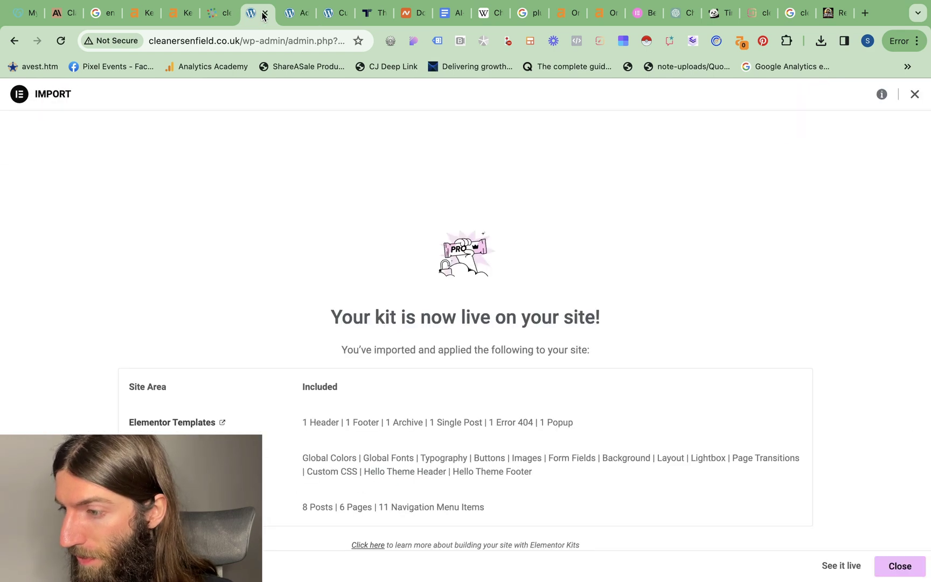
click(286, 15)
scroll(444, 358, down, 6)
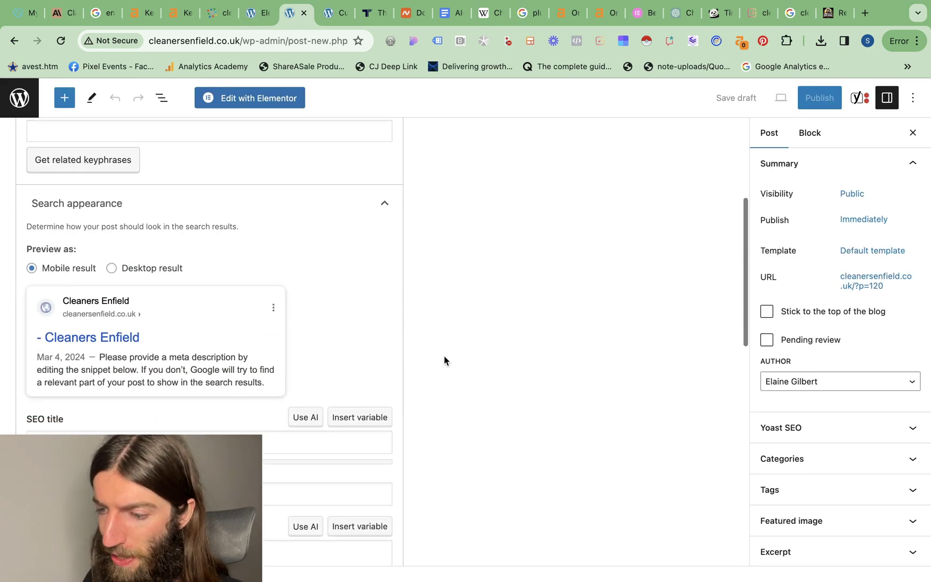
scroll(444, 355, down, 10)
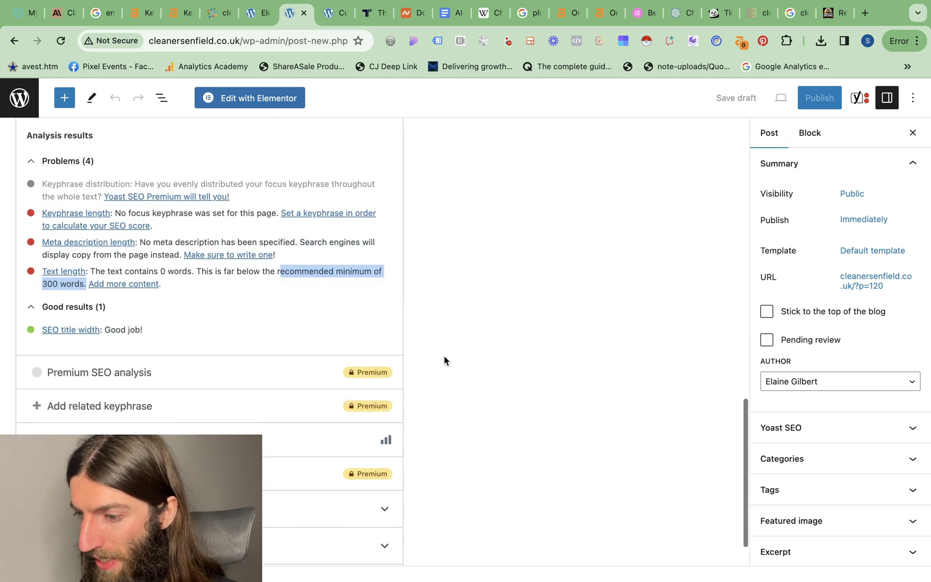
scroll(176, 215, up, 15)
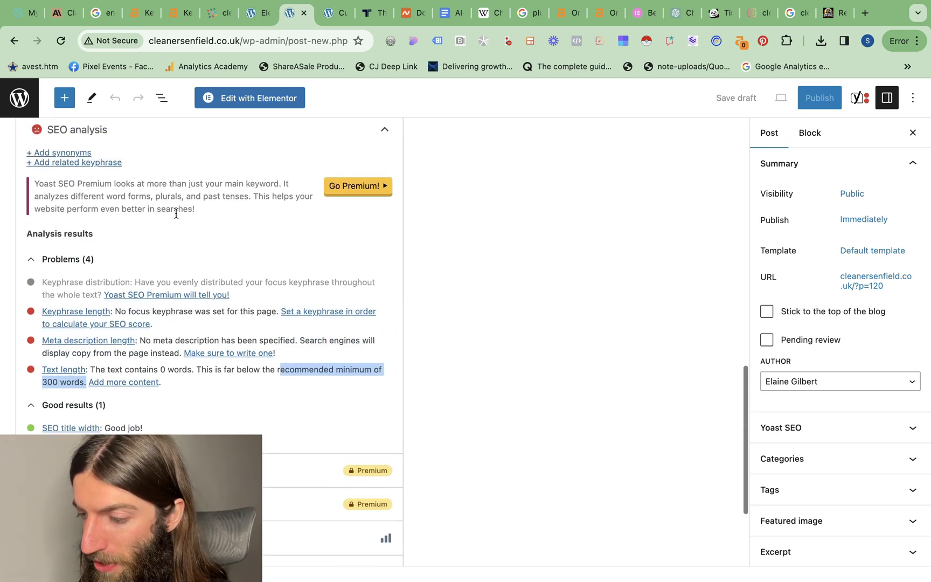
Trim the address to the site root and load the cleanersenfield.co.uk homepage
key(super+l)
key(Right)
key(BackSpace)
key(BackSpace)
key(BackSpace)
key(BackSpace)
key(BackSpace)
key(BackSpace)
key(BackSpace)
key(BackSpace)
key(BackSpace)
key(BackSpace)
key(BackSpace)
key(BackSpace)
key(BackSpace)
key(BackSpace)
key(BackSpace)
key(BackSpace)
key(BackSpace)
key(BackSpace)
key(BackSpace)
key(BackSpace)
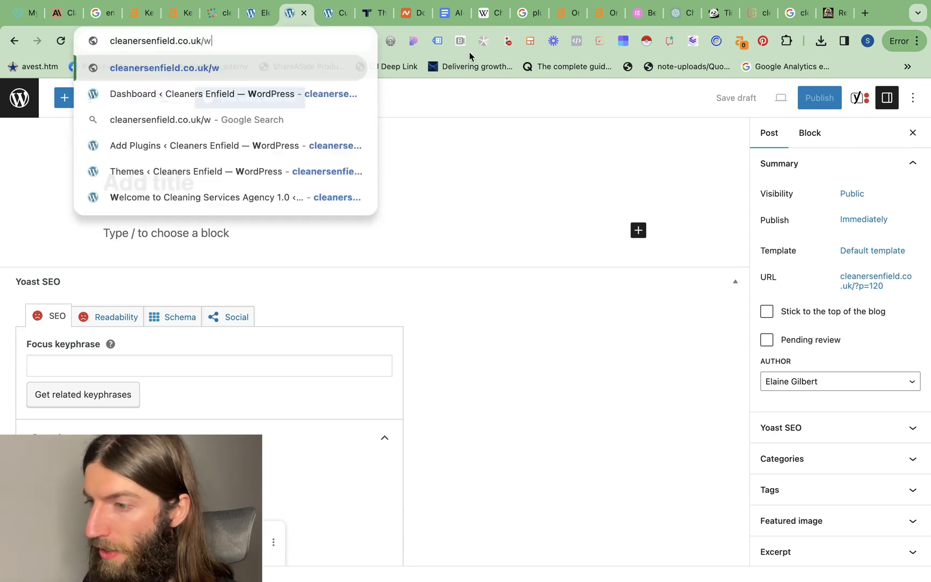
key(Return)
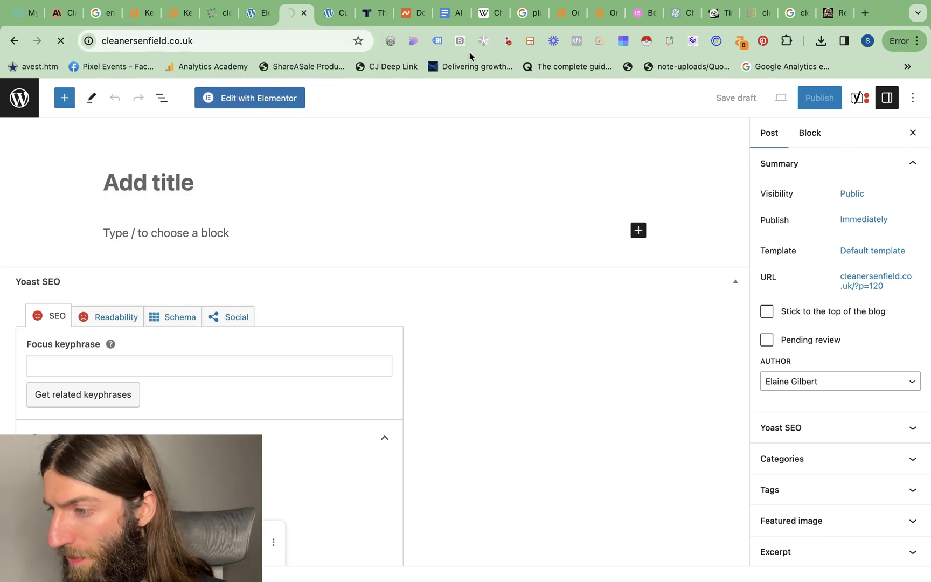
mouse_move(495, 94)
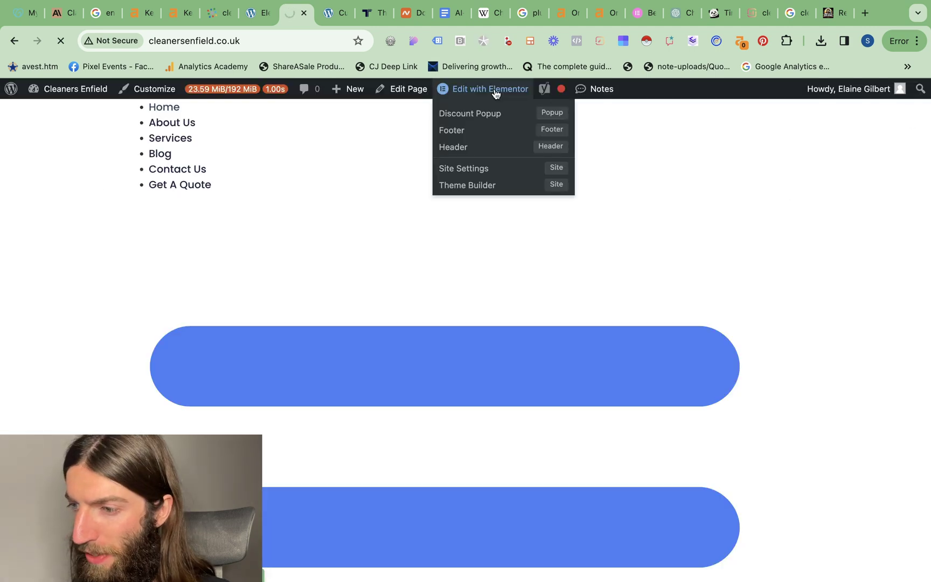
Scroll the homepage to the empty section above the footer and dismiss the Yoast for Elementor notice
scroll(458, 363, down, 1)
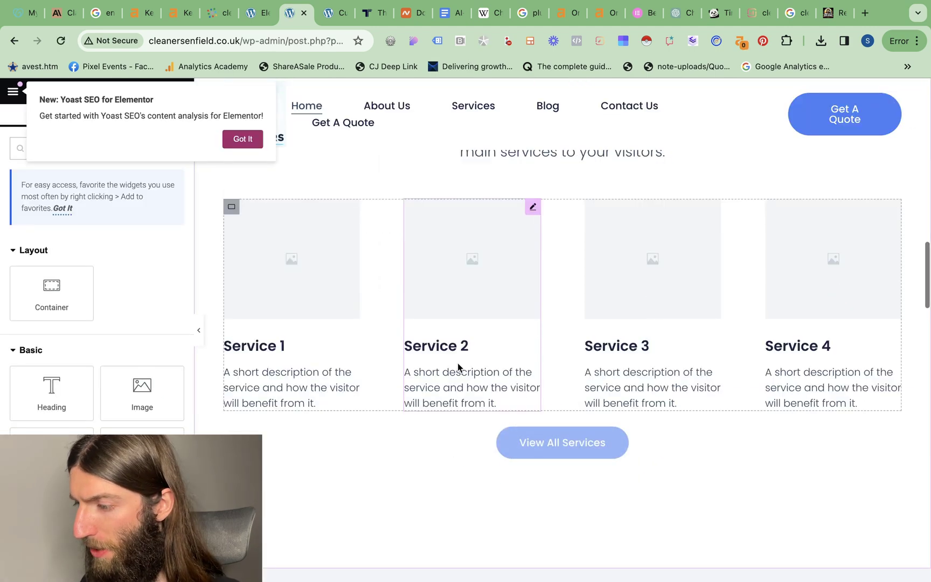
scroll(526, 365, up, 3)
scroll(540, 323, up, 7)
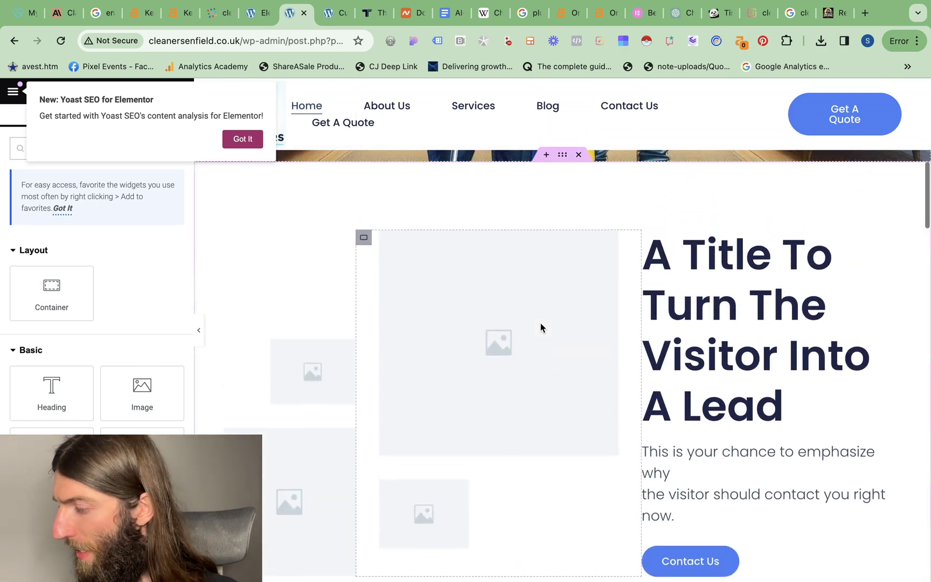
scroll(540, 323, down, 7)
scroll(540, 323, down, 20)
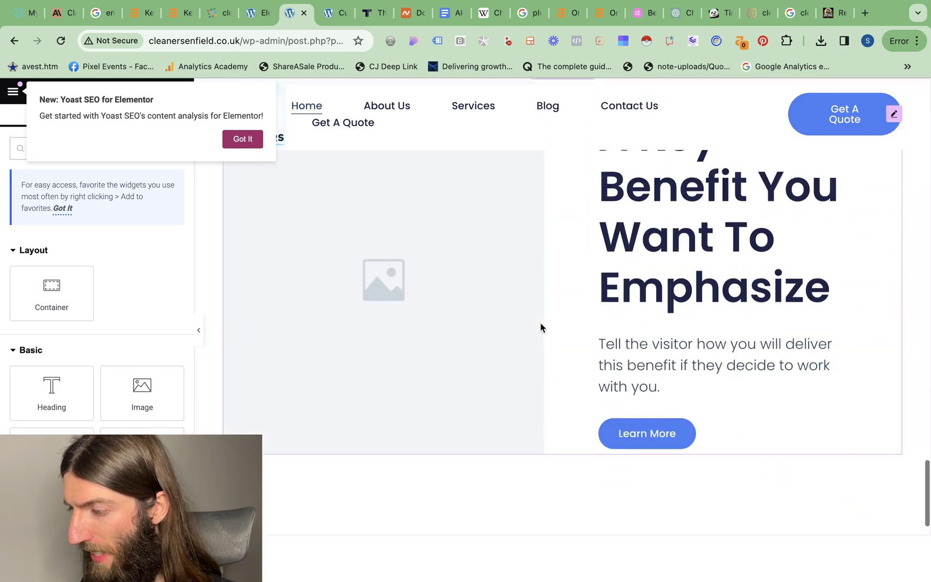
scroll(540, 327, down, 10)
click(242, 138)
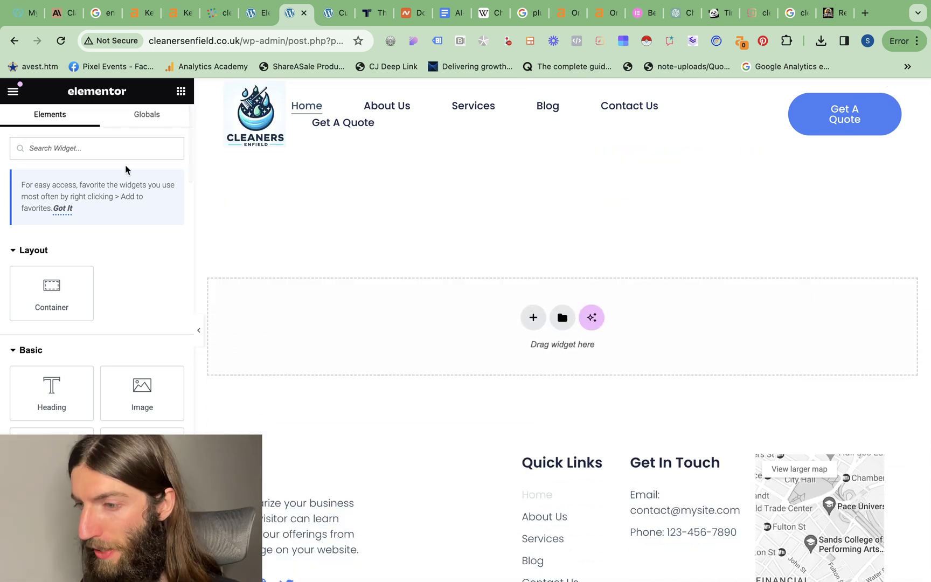
Search 'text', drop a Text Editor widget above the footer and select its placeholder paragraph
text(text)
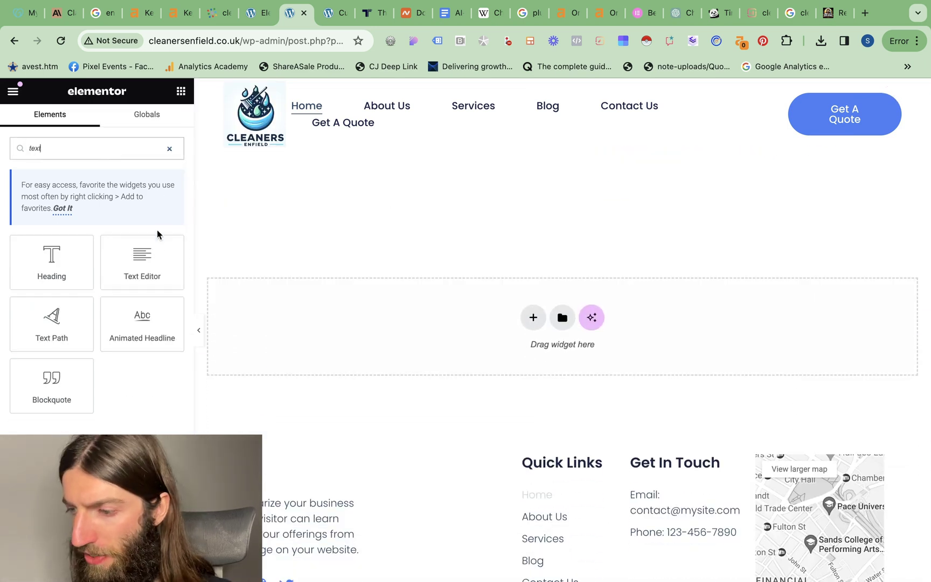
drag(142, 257, 549, 313)
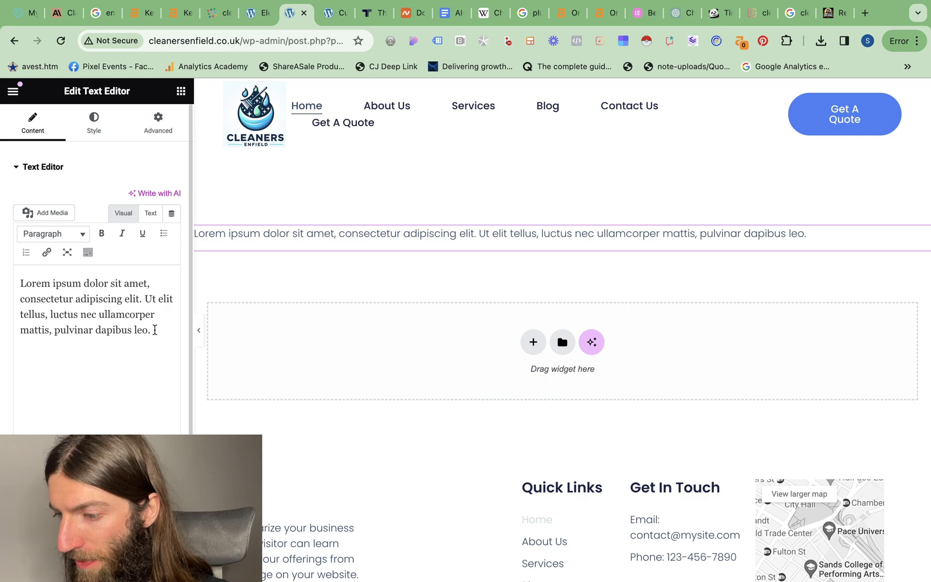
drag(155, 329, 22, 273)
Replace the Lorem ipsum placeholder with the pasted Enfield cleaning-services article
key(BackSpace)
key(ctrl+v)
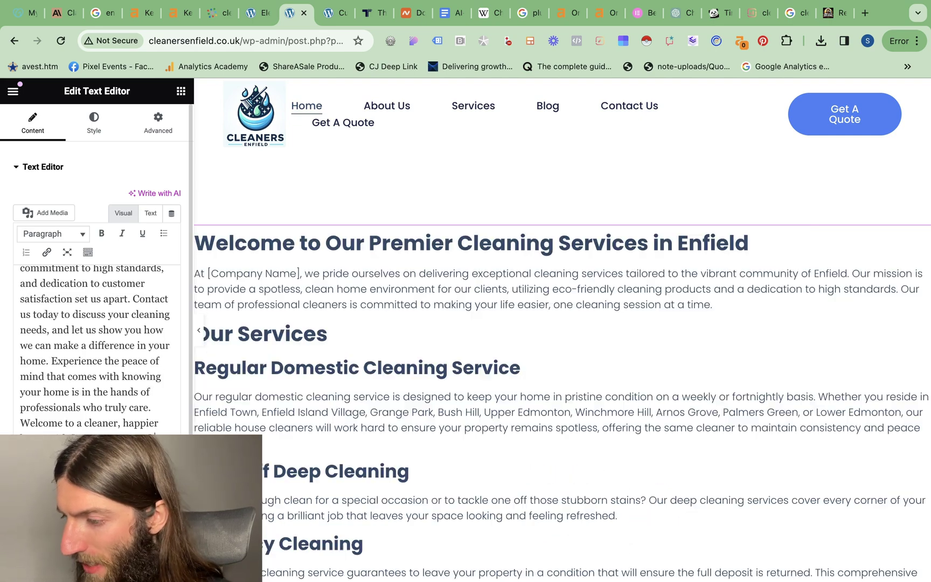
scroll(351, 357, down, 15)
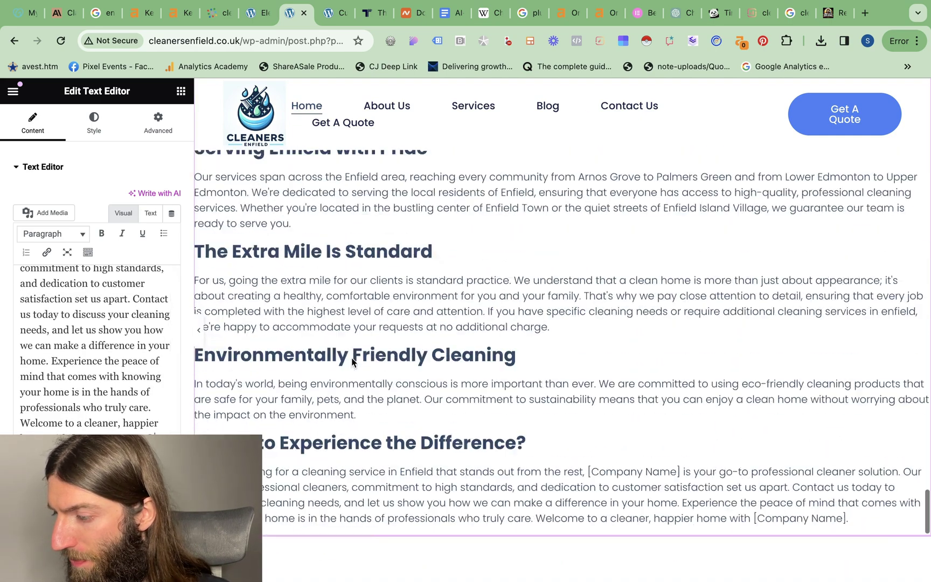
scroll(351, 357, up, 15)
scroll(351, 357, down, 20)
scroll(351, 357, up, 20)
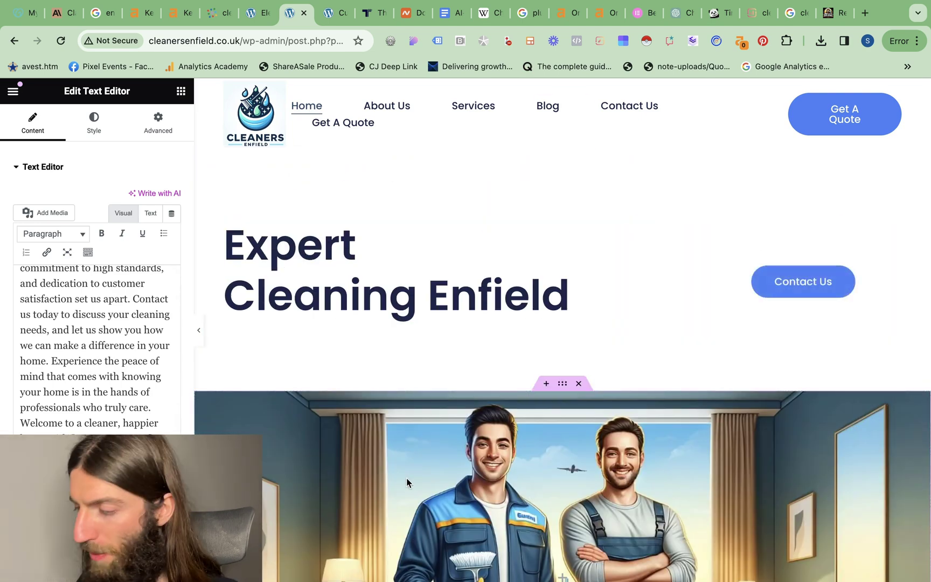
Review the article sections like 'Why Choose Us?' and 'Serving Enfield with Pride' in the preview
scroll(608, 392, down, 5)
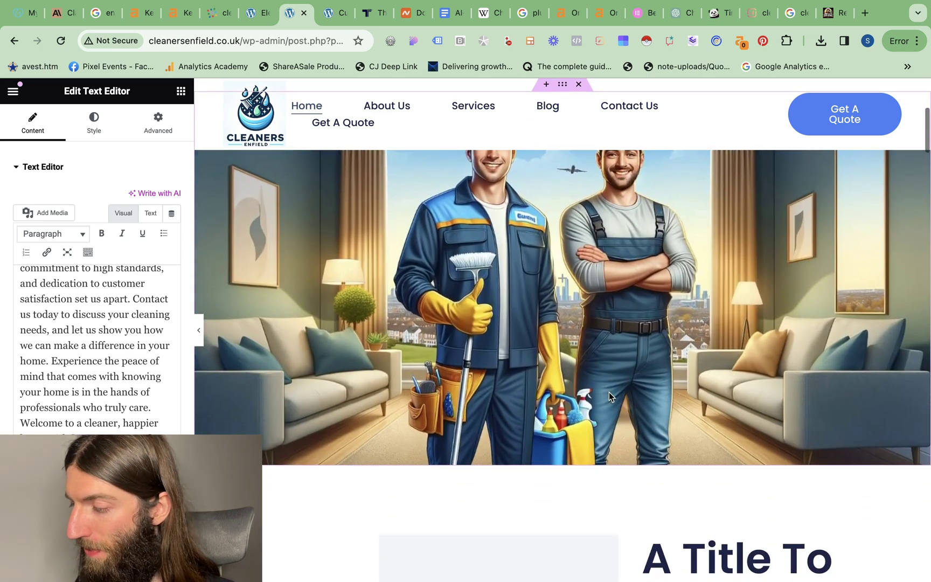
scroll(609, 392, down, 5)
scroll(609, 392, up, 3)
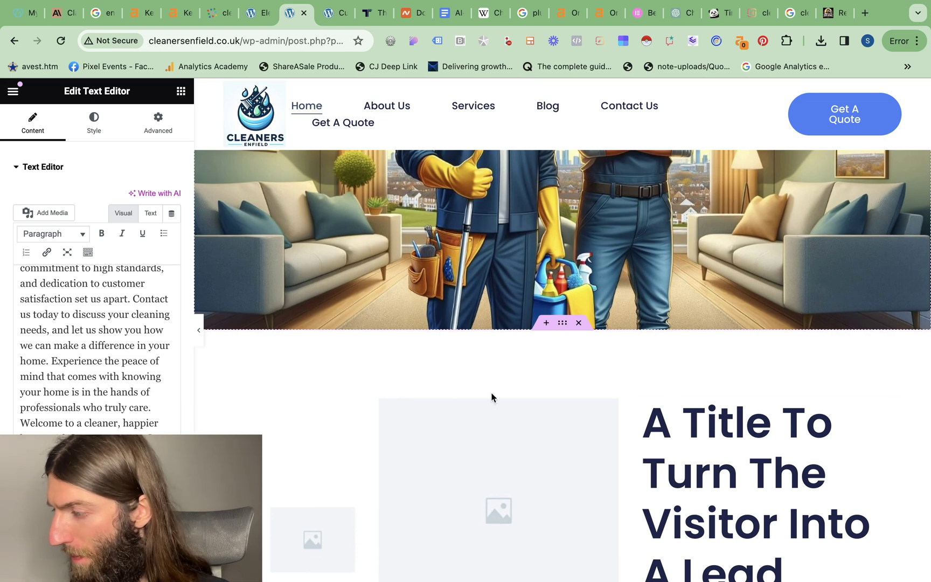
scroll(490, 395, up, 8)
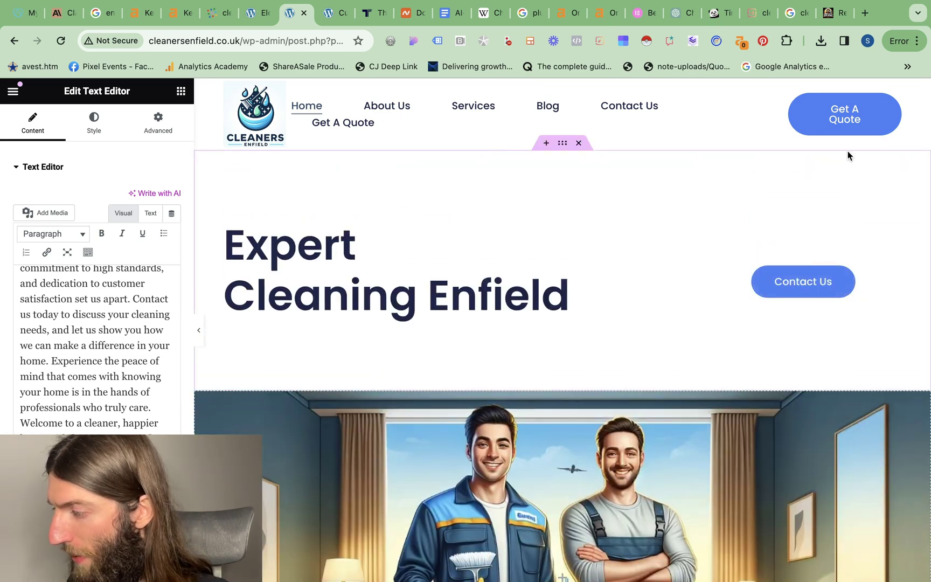
scroll(614, 332, down, 4)
scroll(615, 332, down, 15)
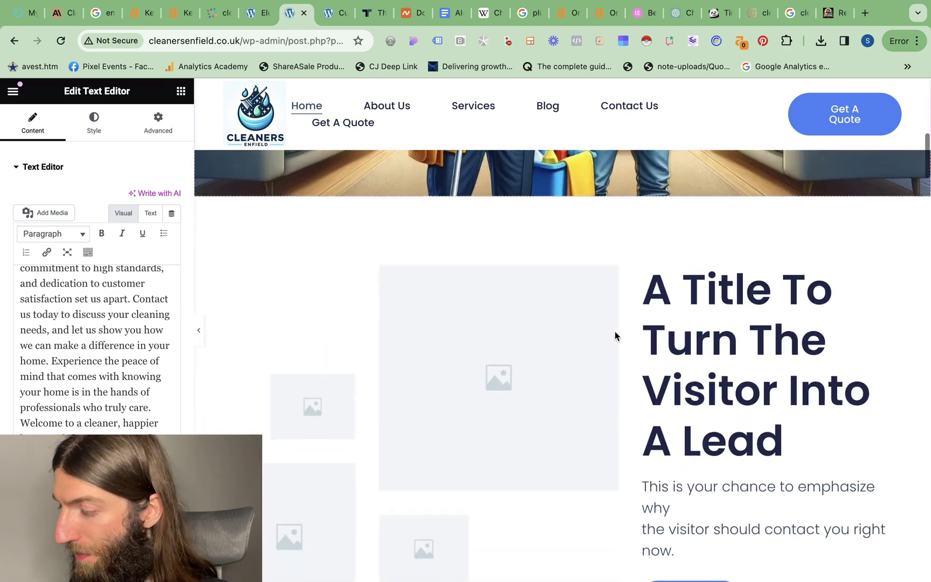
scroll(615, 335, down, 12)
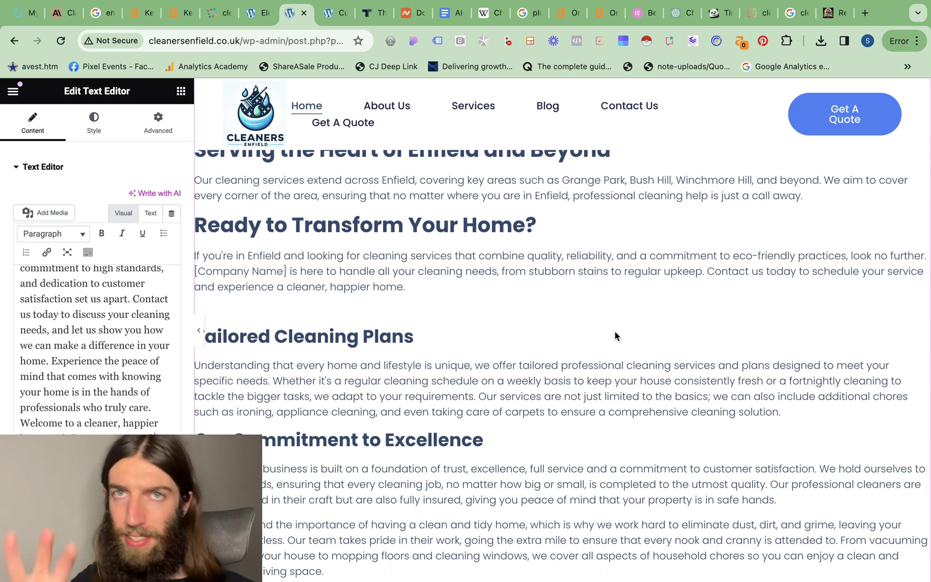
scroll(614, 335, down, 5)
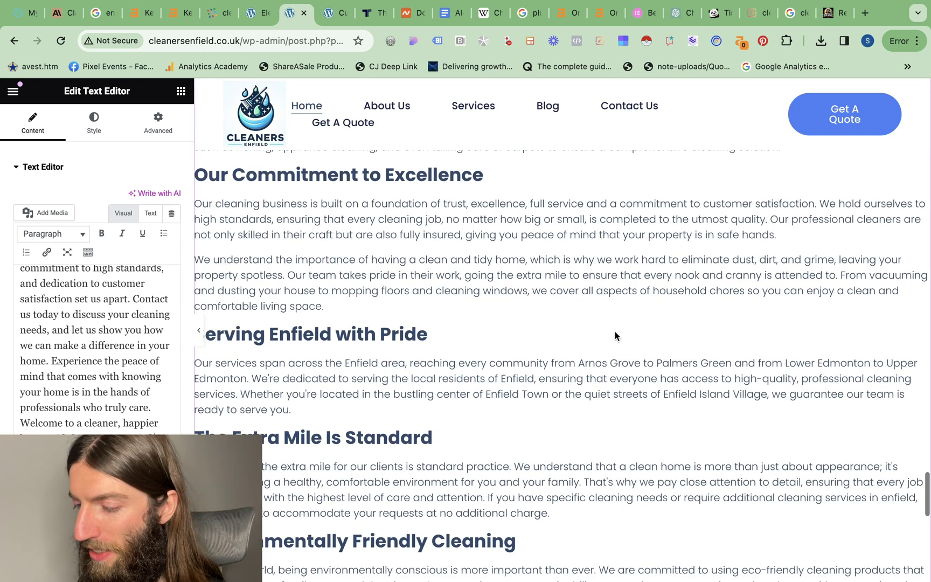